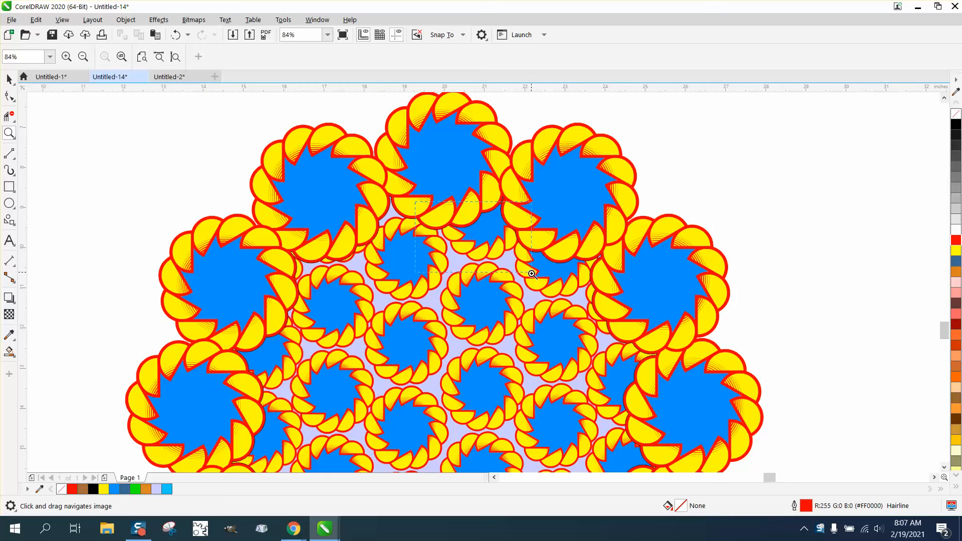
Move the inner pattern out of the flower ring to beyond the page, and undo the move
{"action": "scroll", "coordinate": [380, 213], "scroll_direction": "down", "scroll_amount": 3}
{"action": "scroll", "coordinate": [311, 173], "scroll_direction": "down", "scroll_amount": 3}
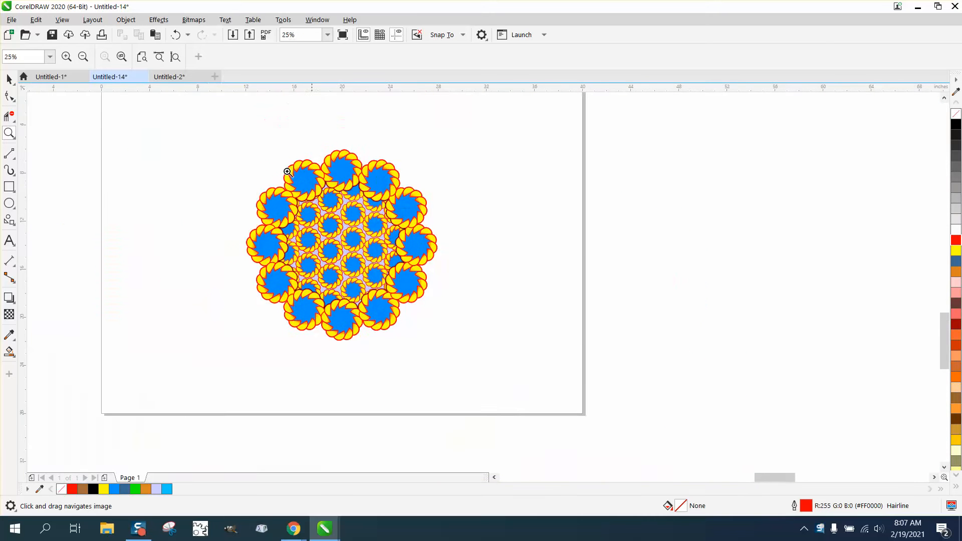
{"action": "key", "text": "space"}
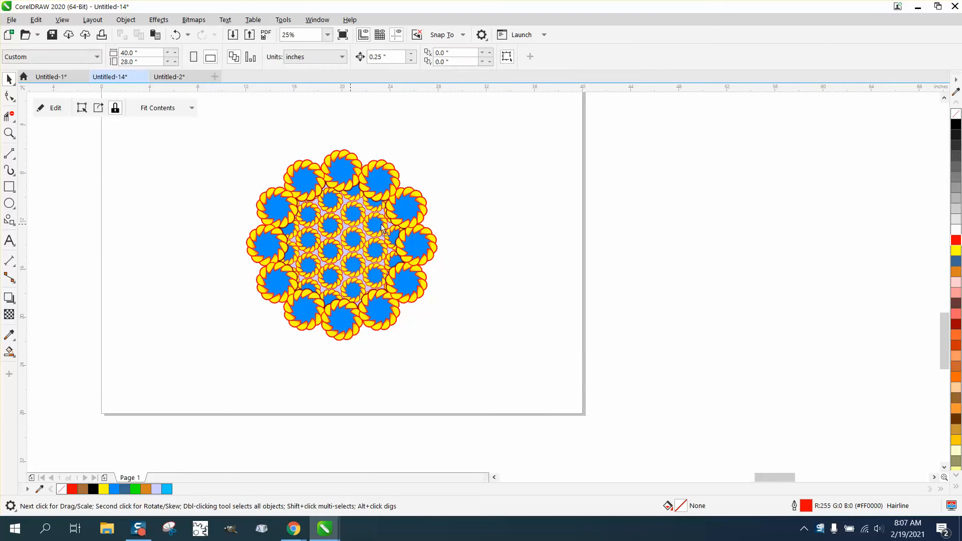
{"action": "left_click_drag", "start_coordinate": [384, 231], "coordinate": [810, 234]}
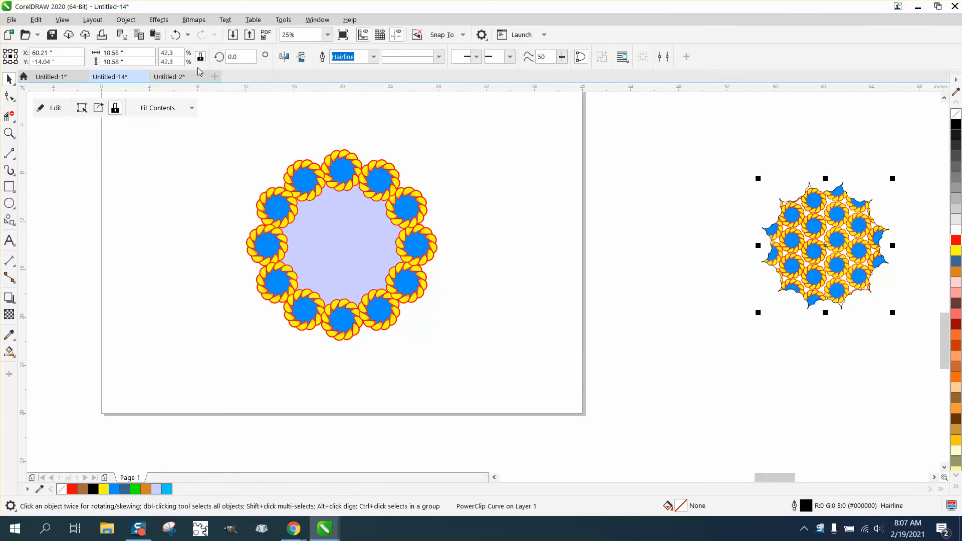
{"action": "left_click", "coordinate": [176, 35]}
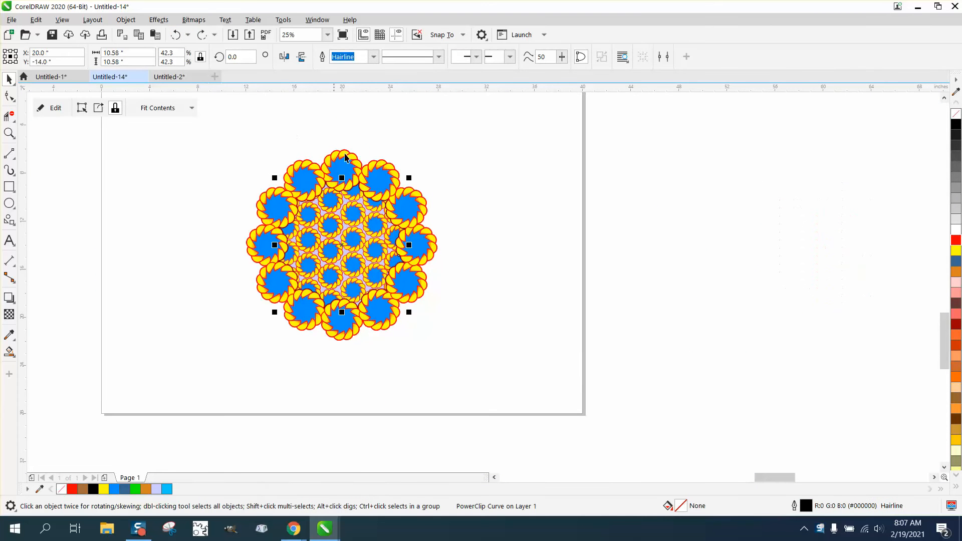
Select the complete flower design and move it aside to the page's right edge, clearing the middle of the page
{"action": "left_click", "coordinate": [142, 138]}
{"action": "left_click_drag", "start_coordinate": [283, 210], "coordinate": [539, 353]}
{"action": "left_click_drag", "start_coordinate": [381, 245], "coordinate": [655, 243]}
Draw a half circle about 2.46 inches wide in the page's empty area and mirror it vertically so its dome faces up
{"action": "left_click", "coordinate": [9, 203]}
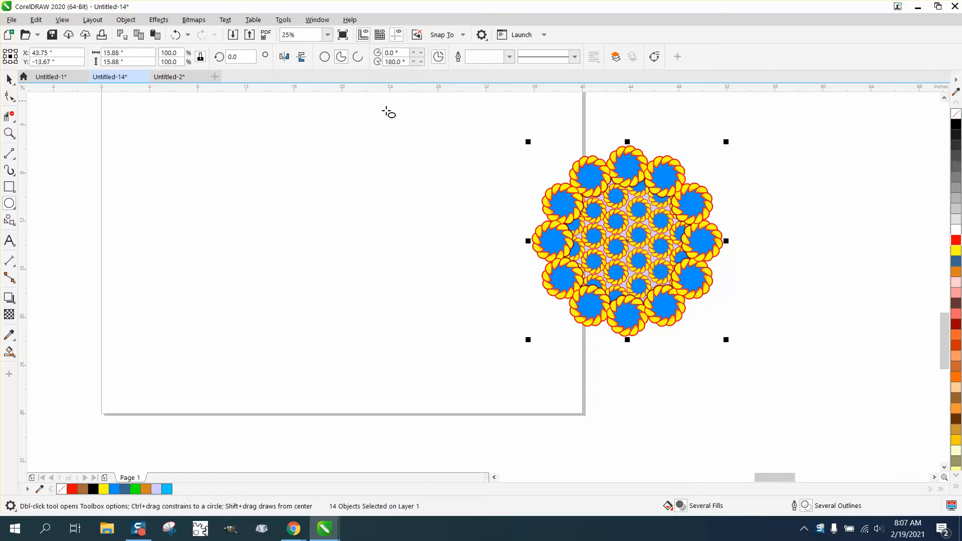
{"action": "left_click_drag", "start_coordinate": [409, 138], "coordinate": [385, 173]}
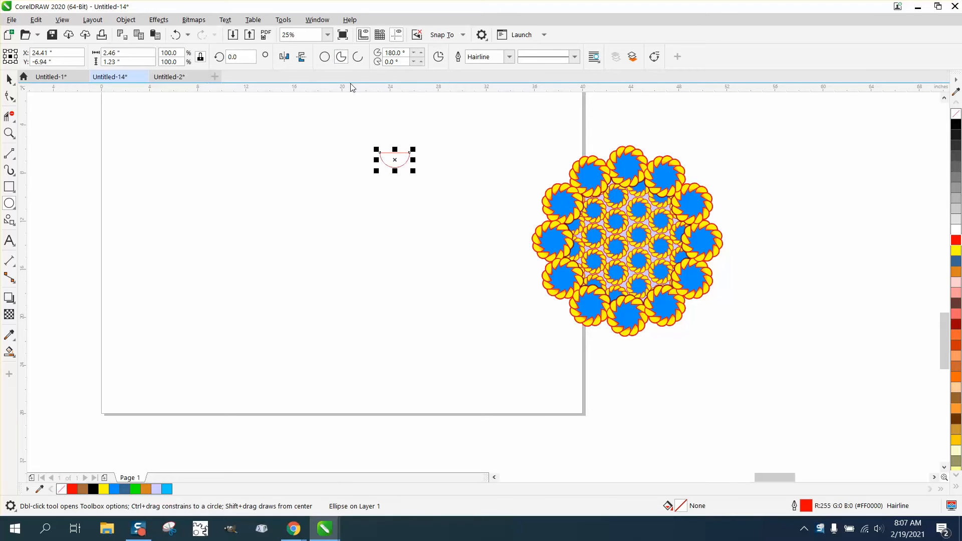
{"action": "left_click", "coordinate": [9, 79]}
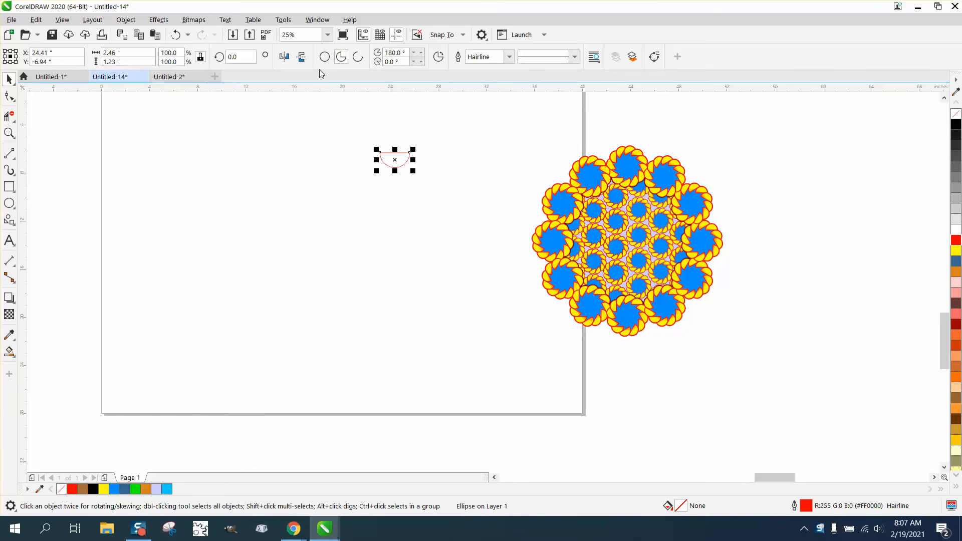
{"action": "left_click", "coordinate": [301, 58]}
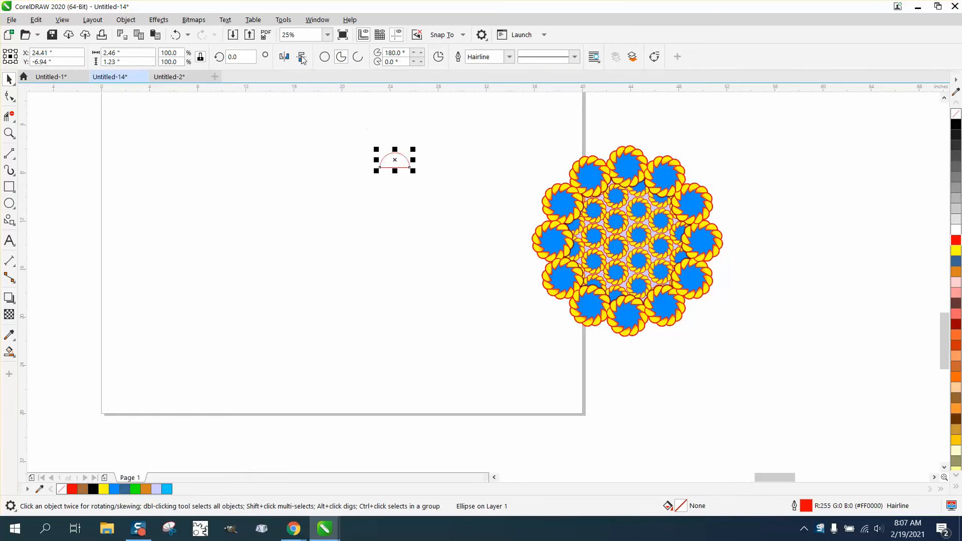
Zoom in on the half circle and open the Contour settings for it
{"action": "left_click", "coordinate": [9, 133]}
{"action": "left_click_drag", "start_coordinate": [366, 138], "coordinate": [482, 193]}
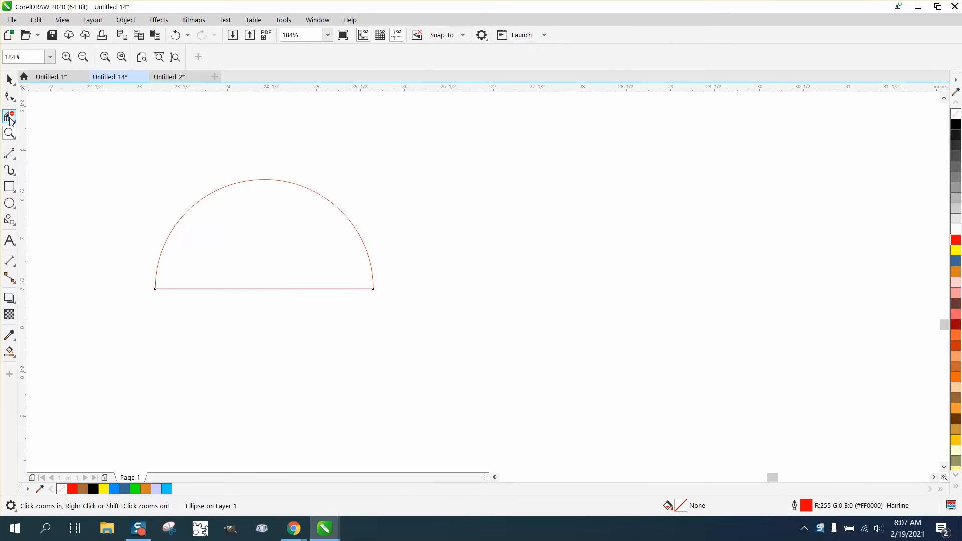
{"action": "left_click", "coordinate": [9, 78]}
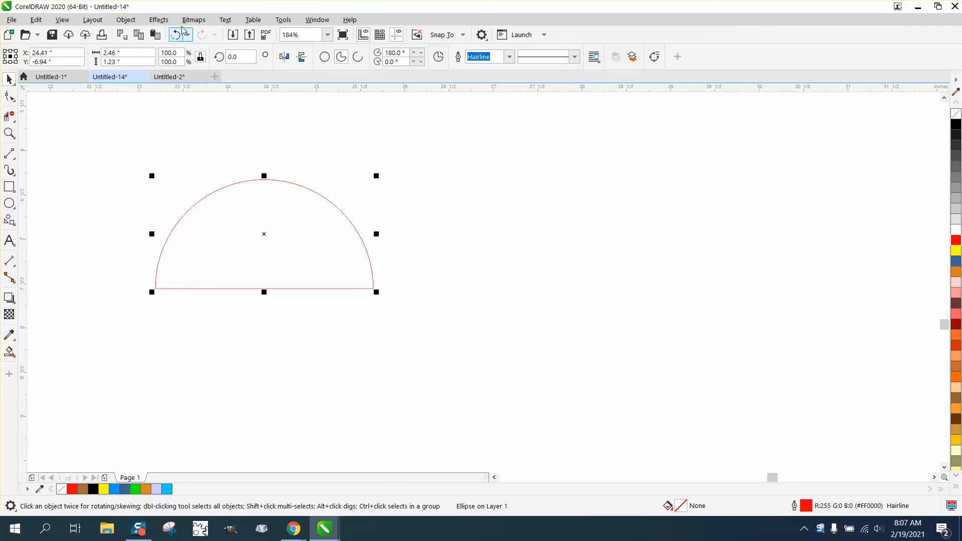
{"action": "left_click", "coordinate": [159, 19]}
{"action": "left_click", "coordinate": [196, 293]}
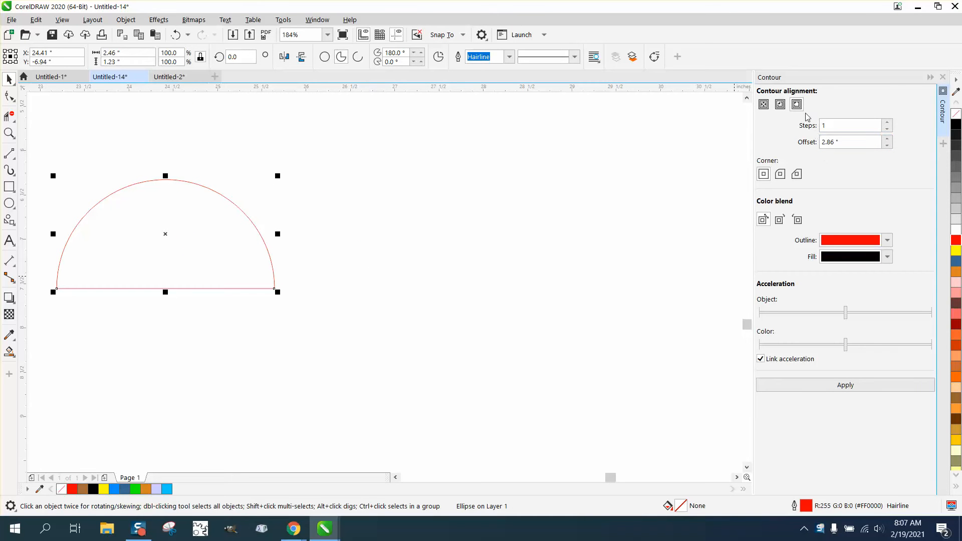
Try a one-step outside contour with a 0.5 inch offset on the half circle, and undo it
{"action": "left_click_drag", "start_coordinate": [854, 144], "coordinate": [807, 147]}
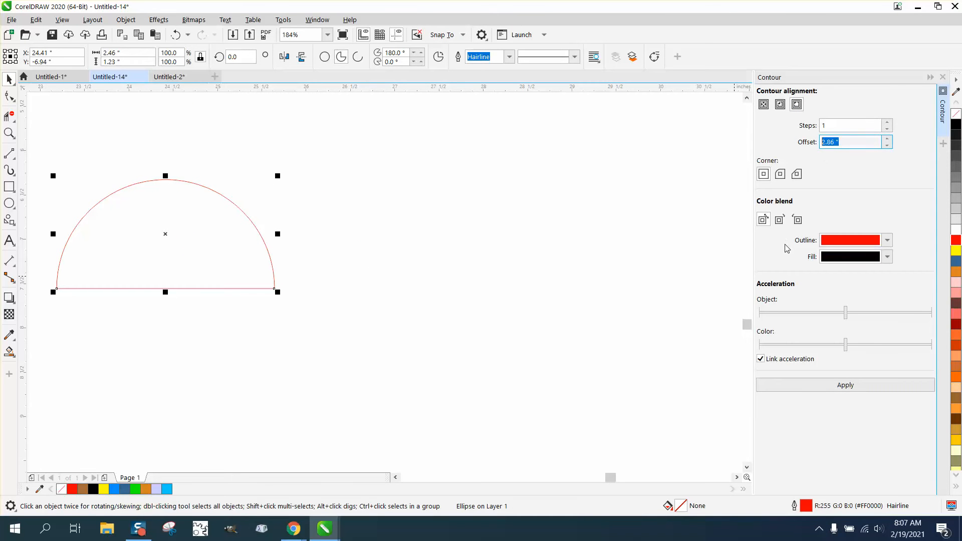
{"action": "type", "text": "0.5"}
{"action": "key", "text": "Return"}
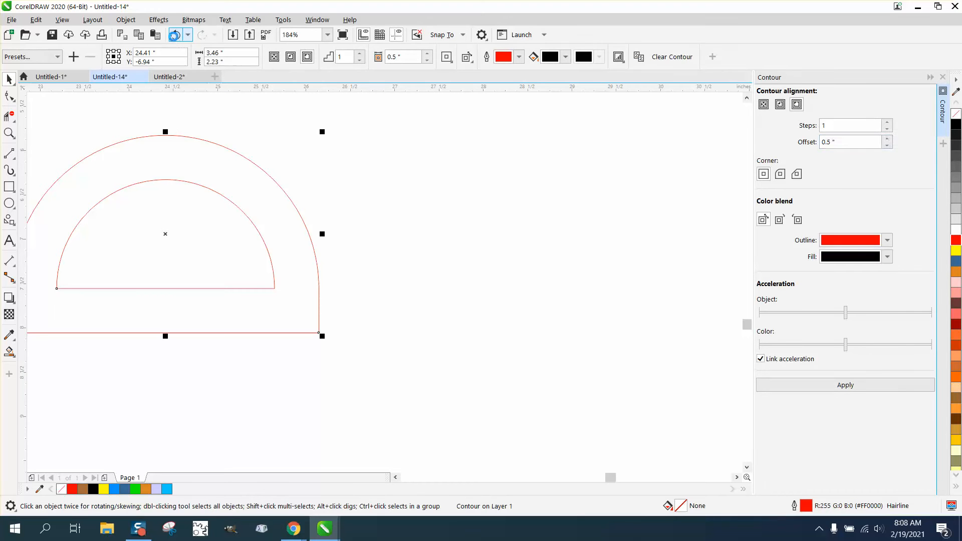
{"action": "left_click", "coordinate": [175, 35]}
Add a one-step outside contour with a 0.25 inch offset around the half circle
{"action": "left_click_drag", "start_coordinate": [851, 142], "coordinate": [793, 145]}
{"action": "type", "text": "."}
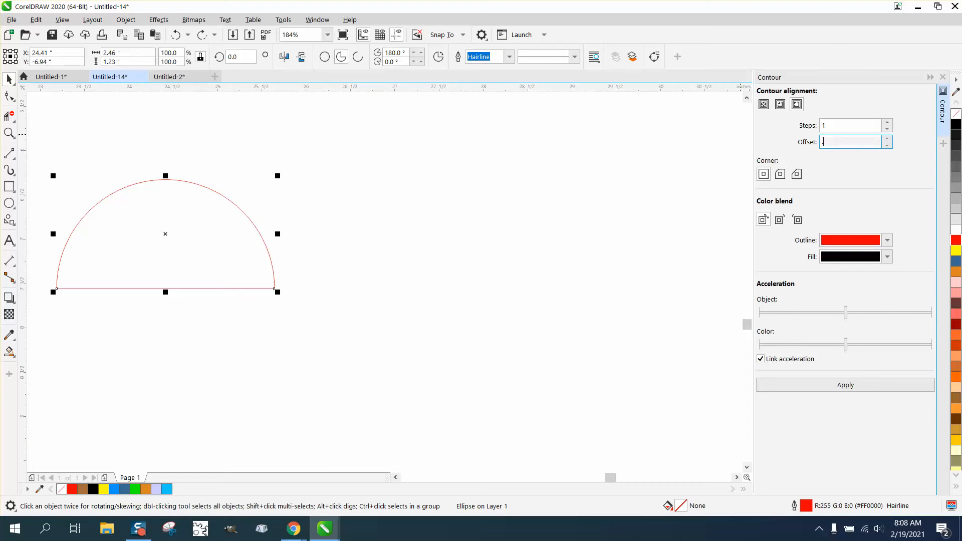
{"action": "type", "text": "25"}
{"action": "key", "text": "Return"}
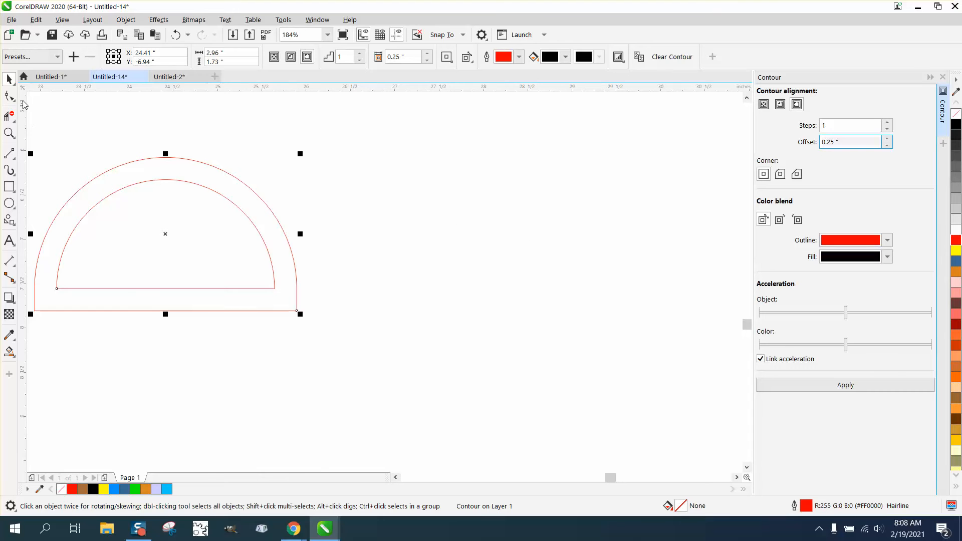
Smart-fill the band between the half circle and its contour with red and no outline
{"action": "left_click", "coordinate": [10, 79]}
{"action": "left_click", "coordinate": [9, 352]}
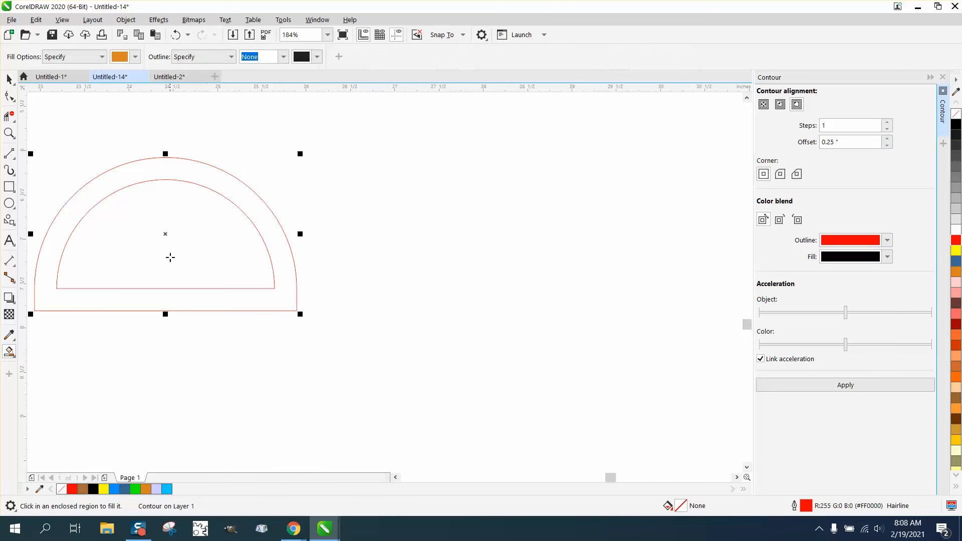
{"action": "scroll", "coordinate": [393, 277], "scroll_direction": "down", "scroll_amount": 5}
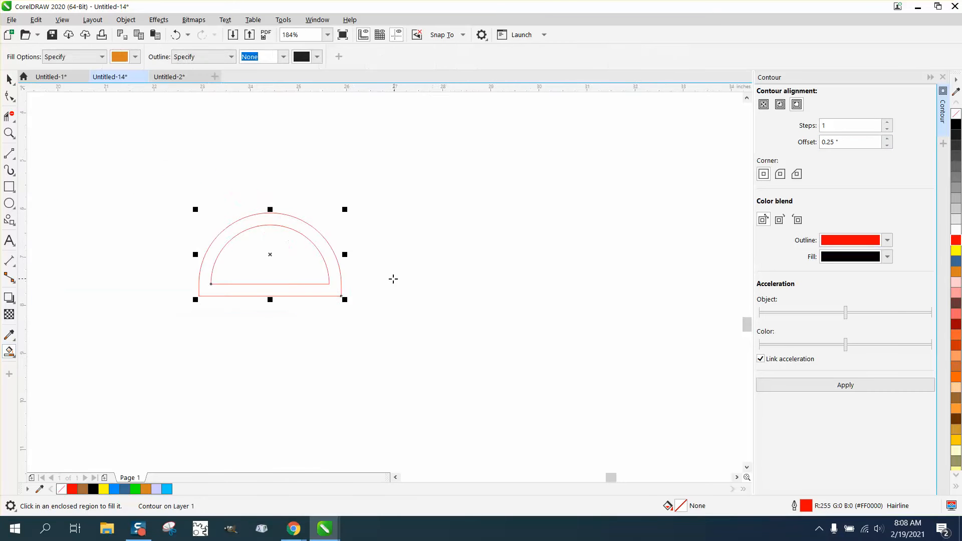
{"action": "left_click", "coordinate": [135, 56]}
{"action": "left_click", "coordinate": [171, 131]}
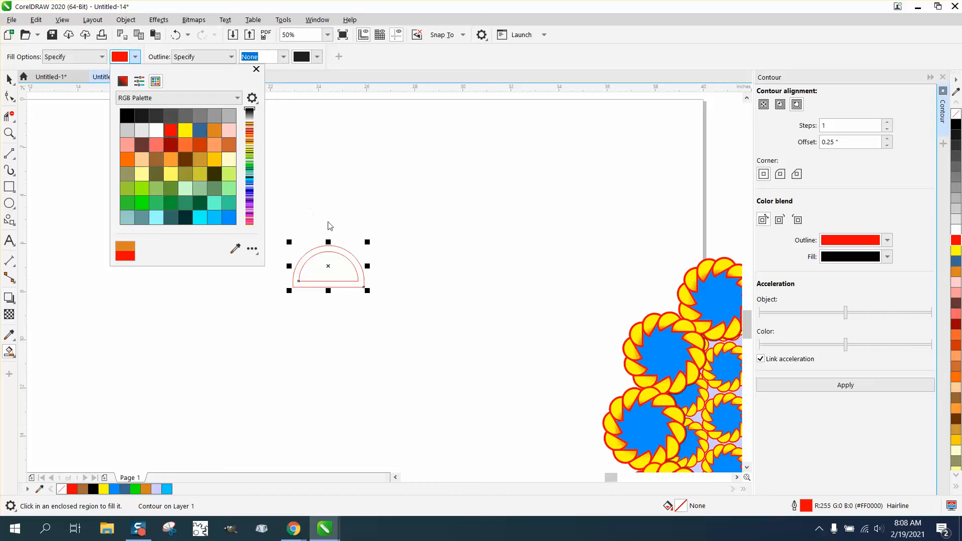
{"action": "left_click", "coordinate": [347, 256]}
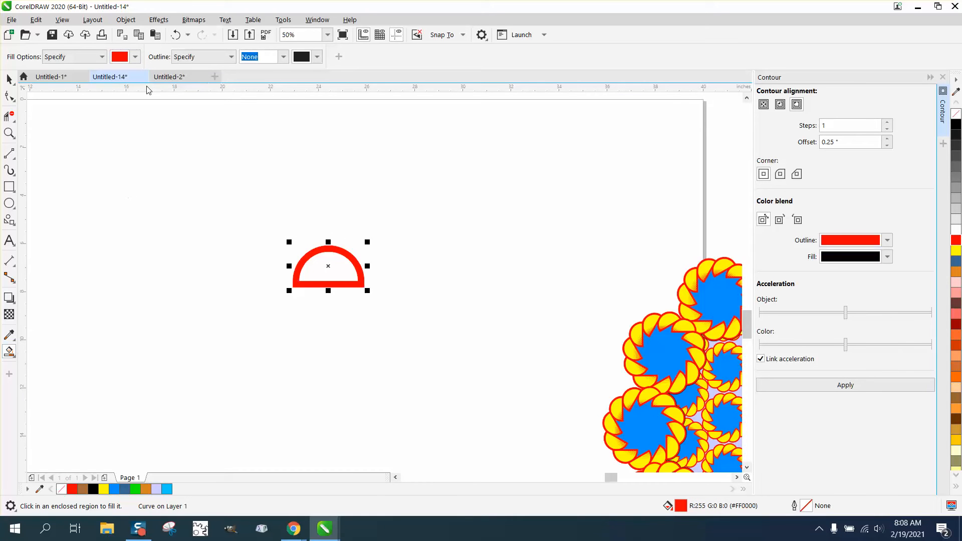
Smart-fill the inner half circle with yellow
{"action": "left_click", "coordinate": [135, 57]}
{"action": "left_click", "coordinate": [185, 131]}
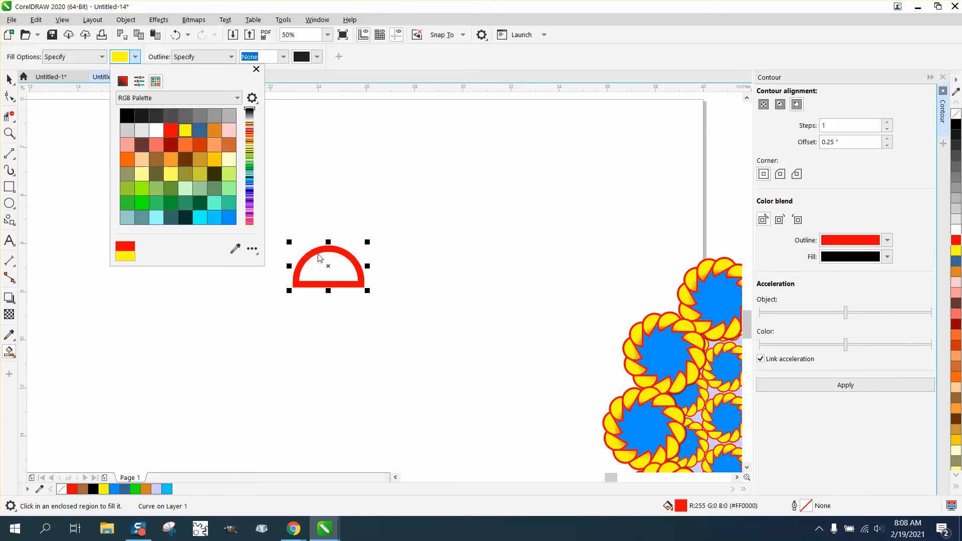
{"action": "left_click", "coordinate": [334, 266]}
{"action": "left_click", "coordinate": [334, 266]}
{"action": "key", "text": "space"}
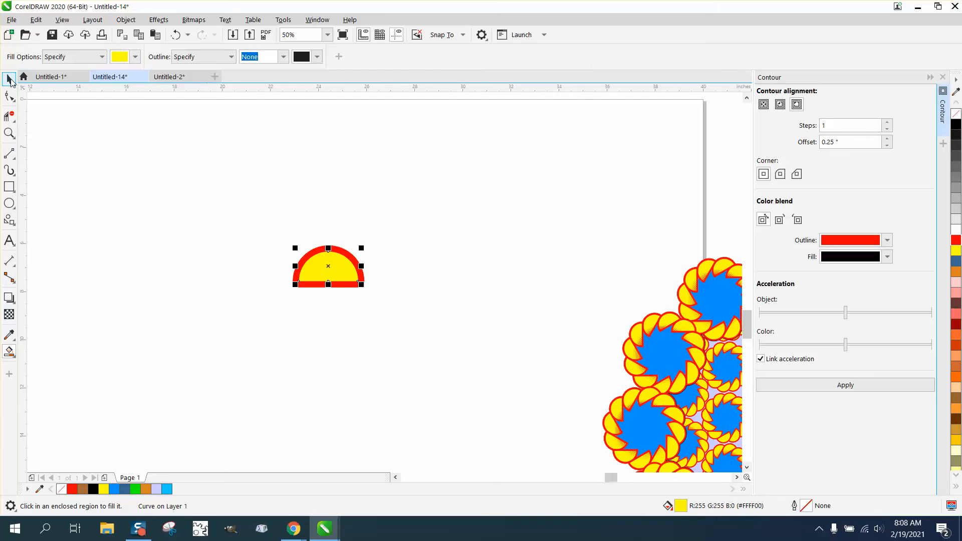
Select all four objects of the red and yellow half circle and group them
{"action": "left_click_drag", "start_coordinate": [261, 230], "coordinate": [422, 318]}
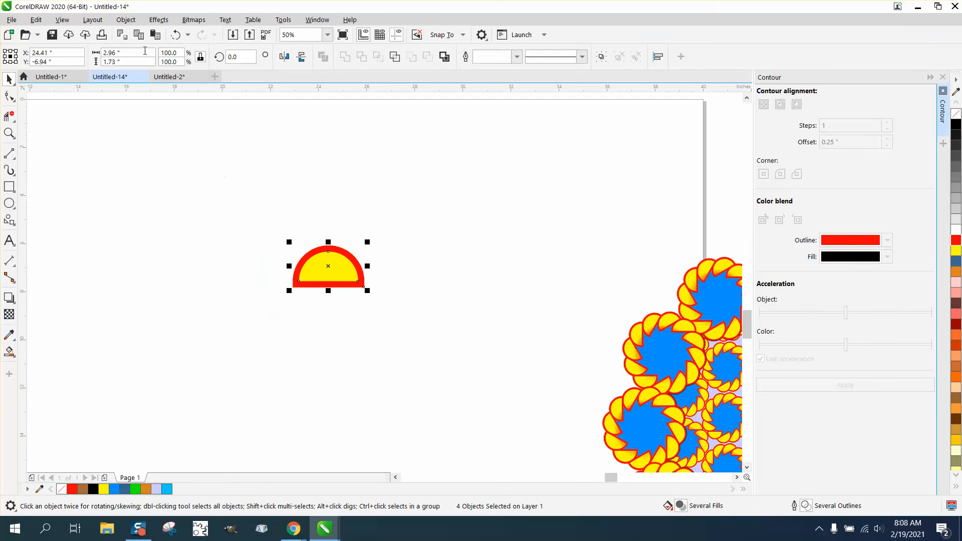
{"action": "left_click", "coordinate": [126, 20]}
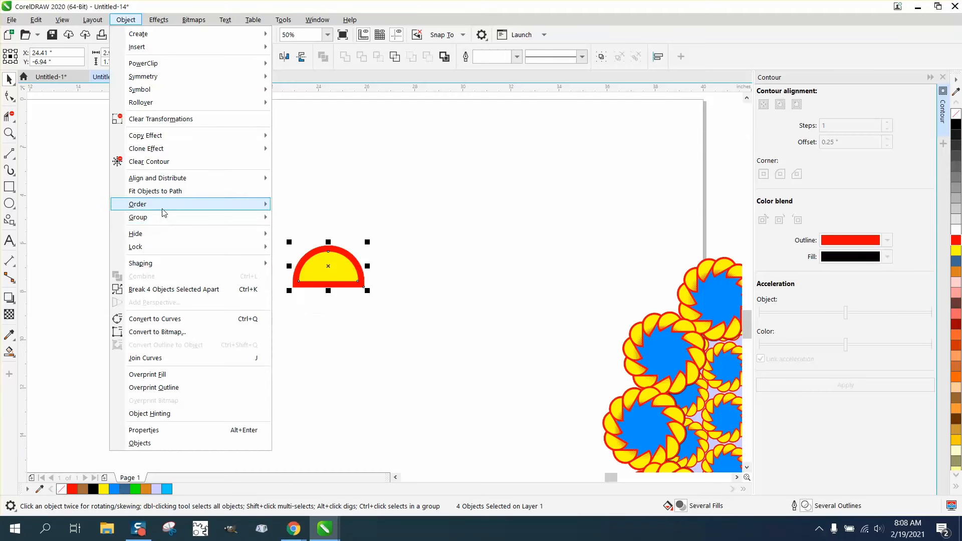
{"action": "left_click", "coordinate": [289, 222]}
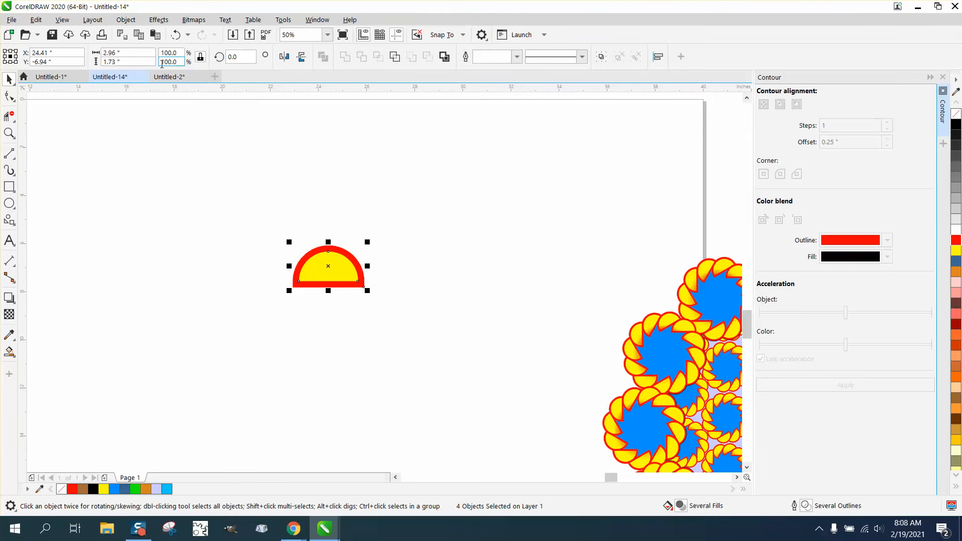
{"action": "left_click_drag", "start_coordinate": [265, 195], "coordinate": [414, 334]}
{"action": "left_click", "coordinate": [125, 20]}
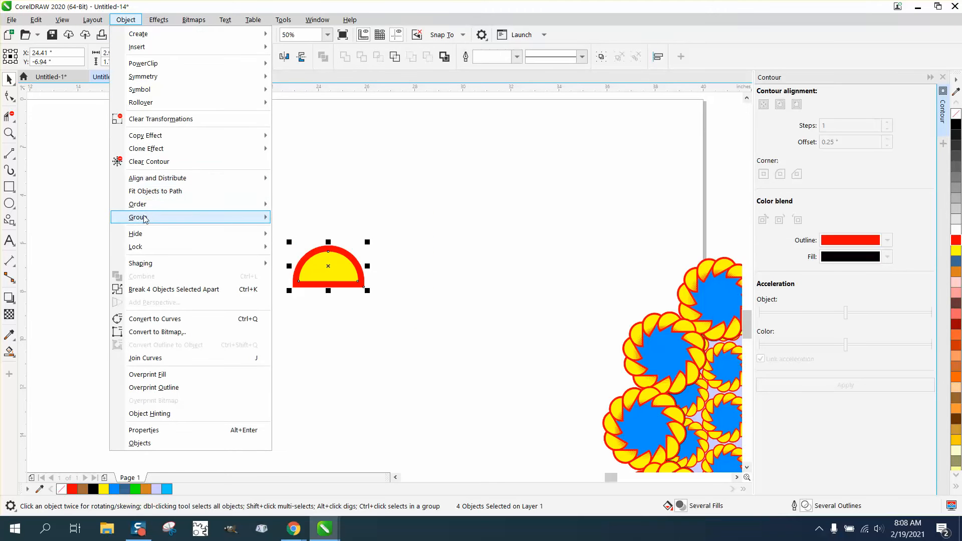
{"action": "mouse_move", "coordinate": [145, 219]}
{"action": "left_click", "coordinate": [290, 217]}
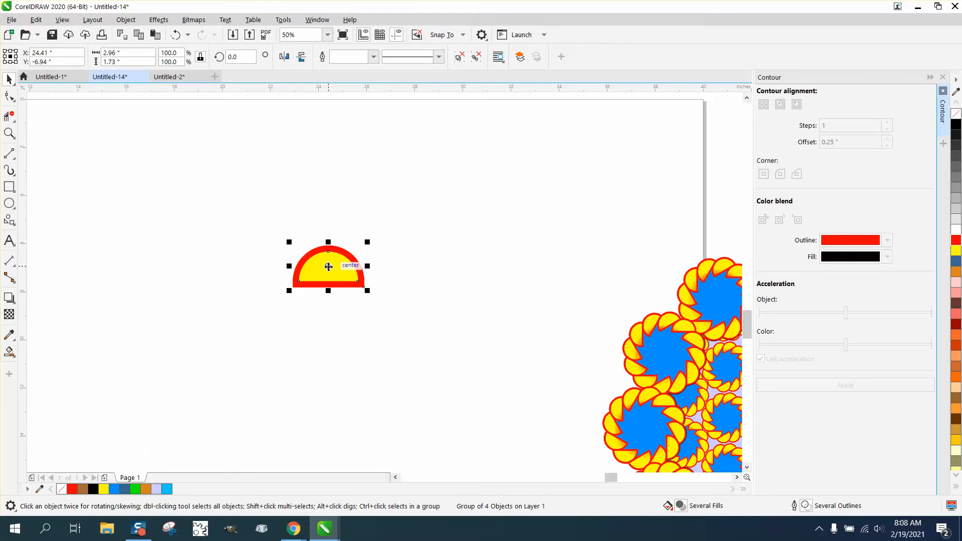
Rotate the grouped half circle clockwise to about 336.75° and move its rotation centre well below it
{"action": "left_click", "coordinate": [328, 266]}
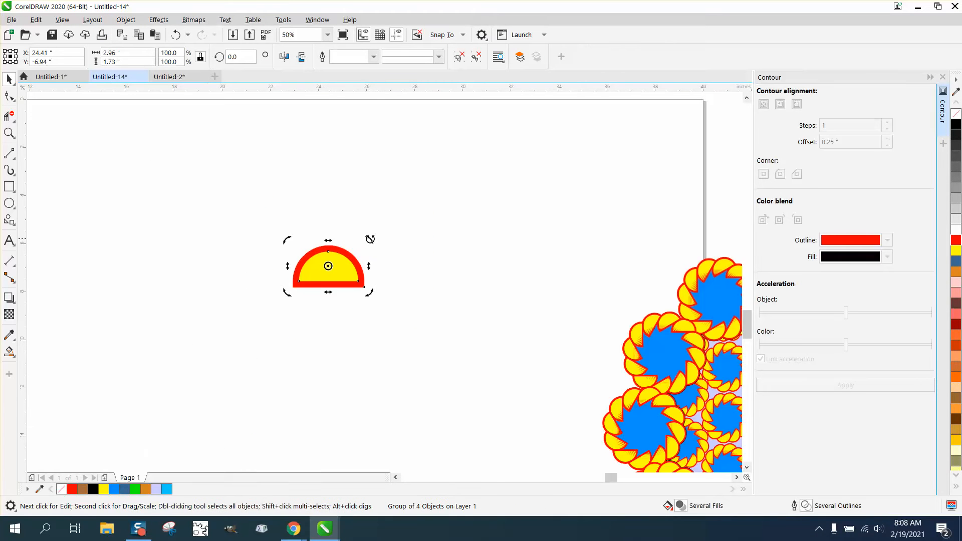
{"action": "left_click_drag", "start_coordinate": [370, 239], "coordinate": [378, 270]}
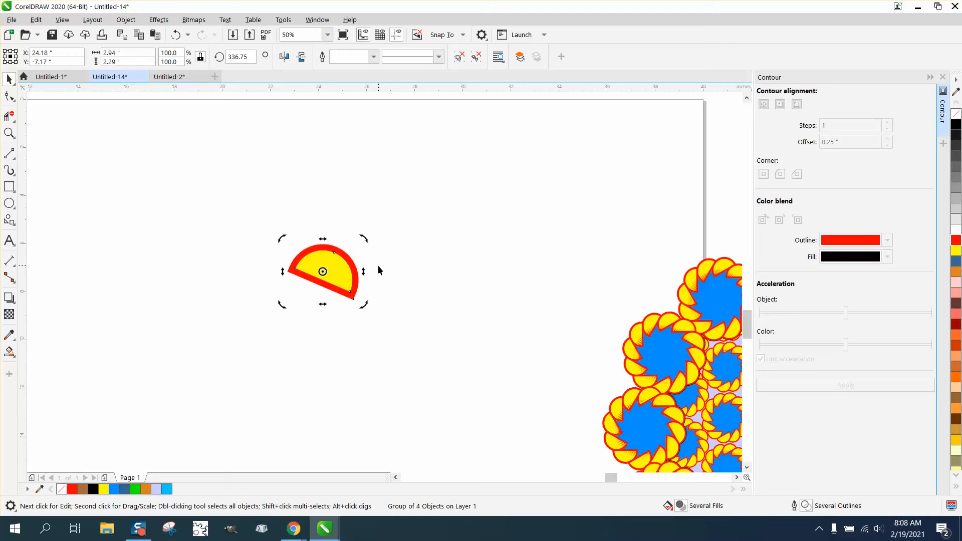
{"action": "scroll", "coordinate": [378, 270], "scroll_direction": "down", "scroll_amount": 1}
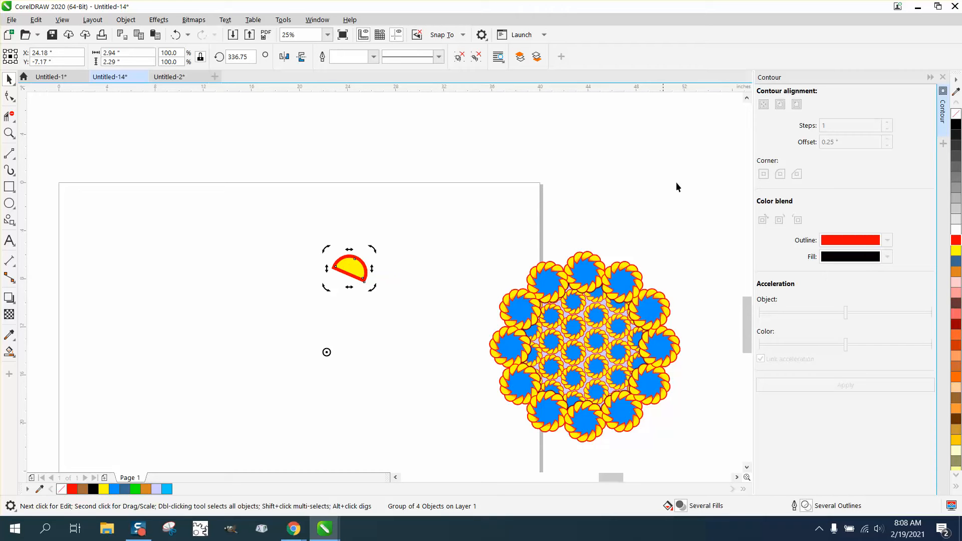
Close the Contour settings and open the Transform settings for the tilted half circle
{"action": "left_click", "coordinate": [943, 73]}
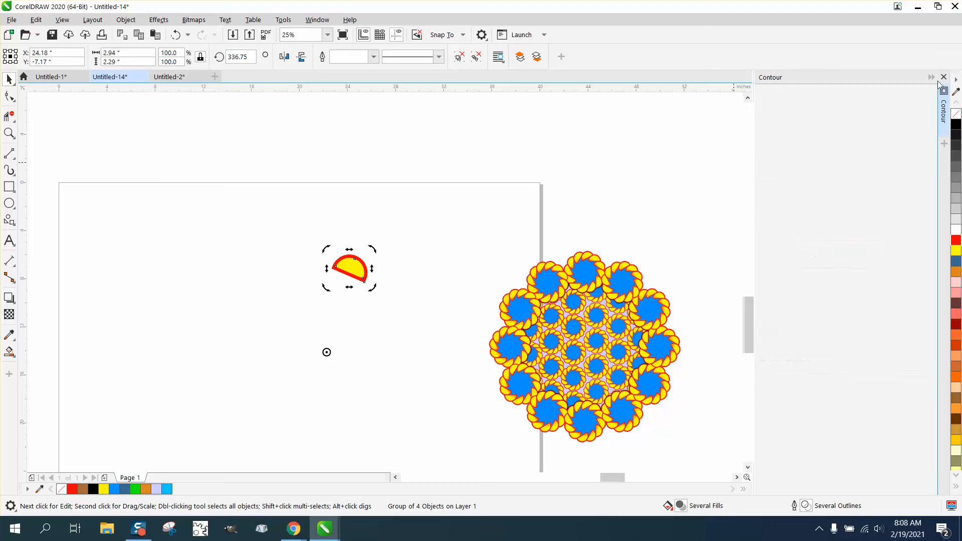
{"action": "left_click", "coordinate": [317, 20]}
{"action": "mouse_move", "coordinate": [338, 176]}
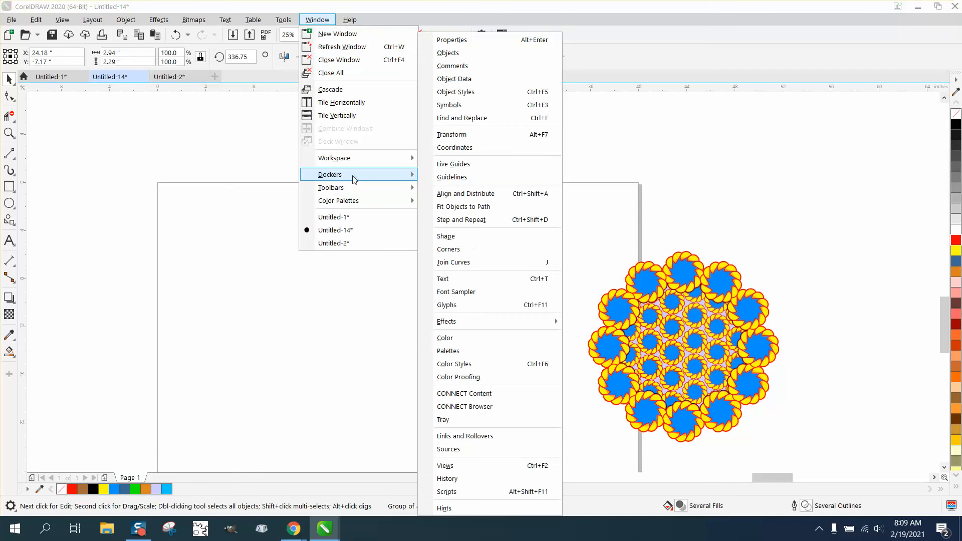
{"action": "left_click", "coordinate": [471, 135]}
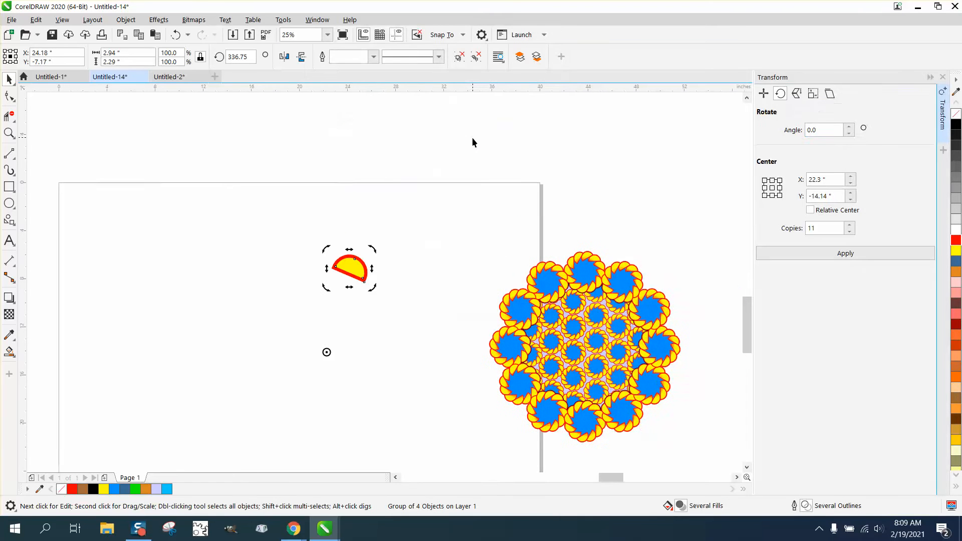
Try 11 copies of the half circle rotated 30° around the offset centre, and undo them
{"action": "left_click", "coordinate": [781, 133]}
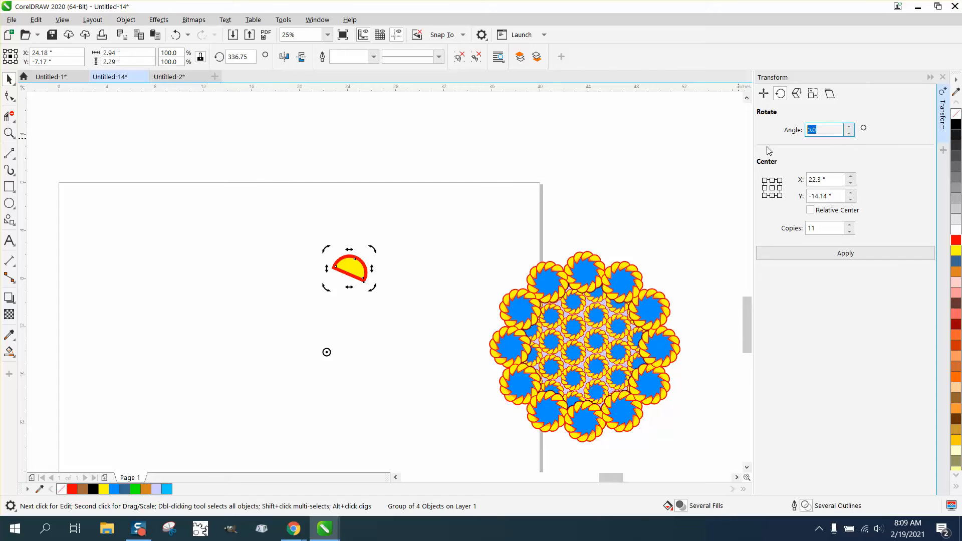
{"action": "left_click", "coordinate": [844, 254]}
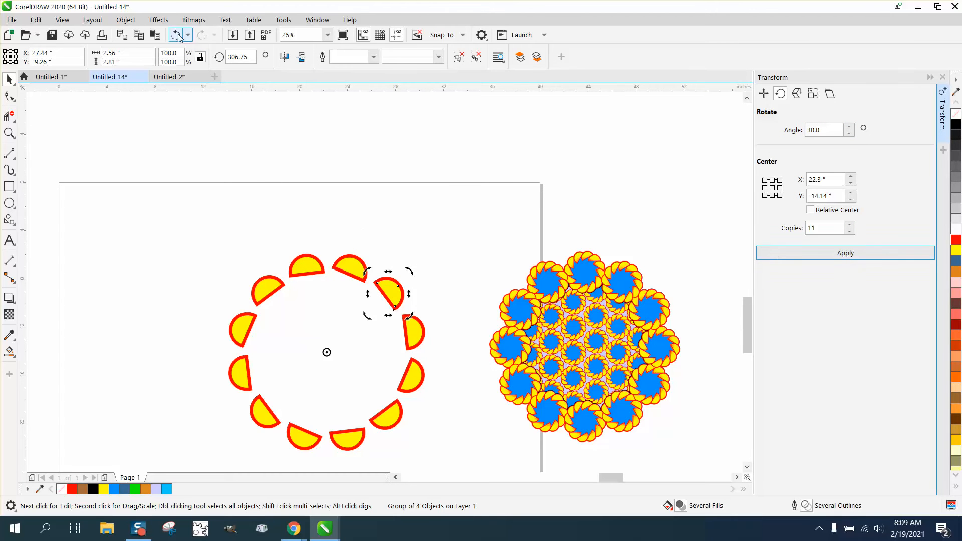
{"action": "key", "text": "ctrl+z"}
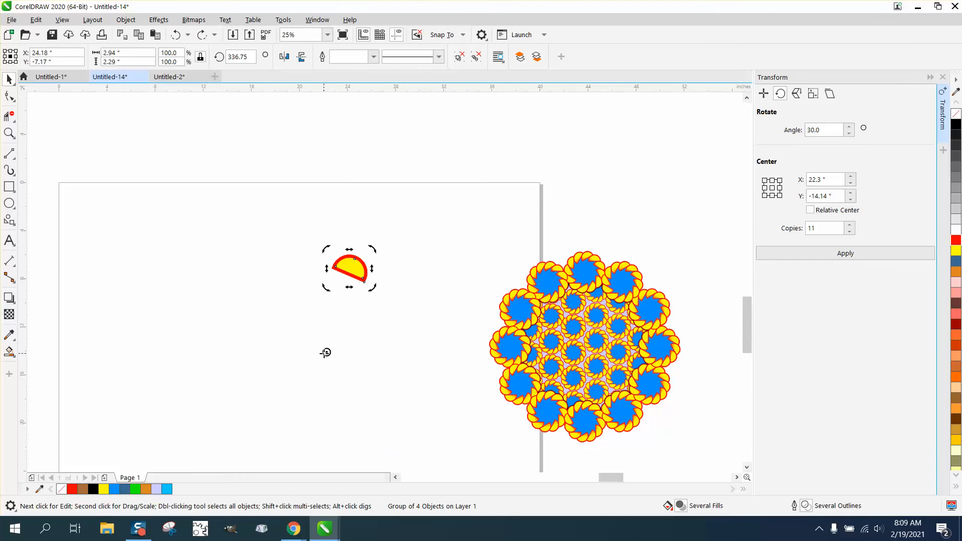
Try 11 copies of the half circle rotated 30° around a rotation centre moved closer to it, and undo them
{"action": "left_click_drag", "start_coordinate": [325, 353], "coordinate": [330, 327]}
{"action": "left_click", "coordinate": [843, 254]}
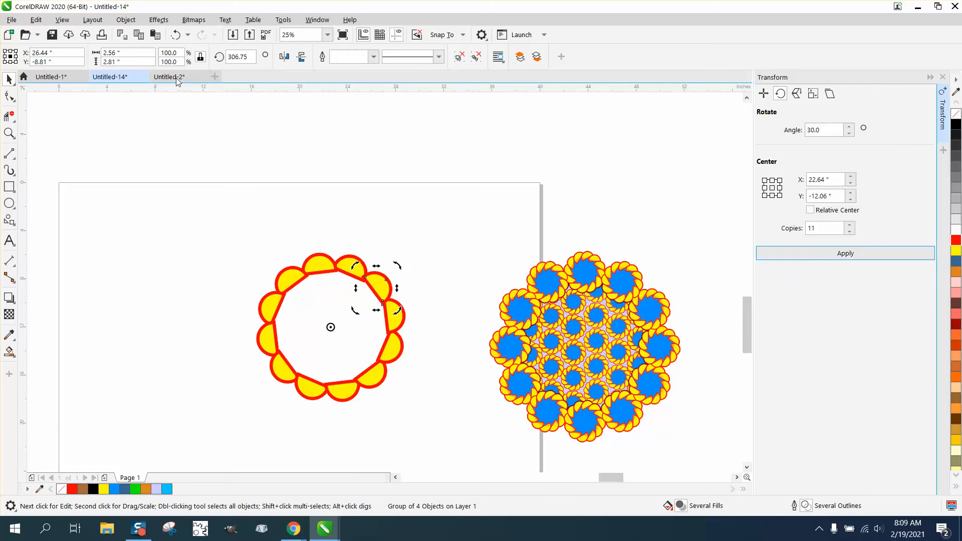
{"action": "left_click", "coordinate": [174, 36]}
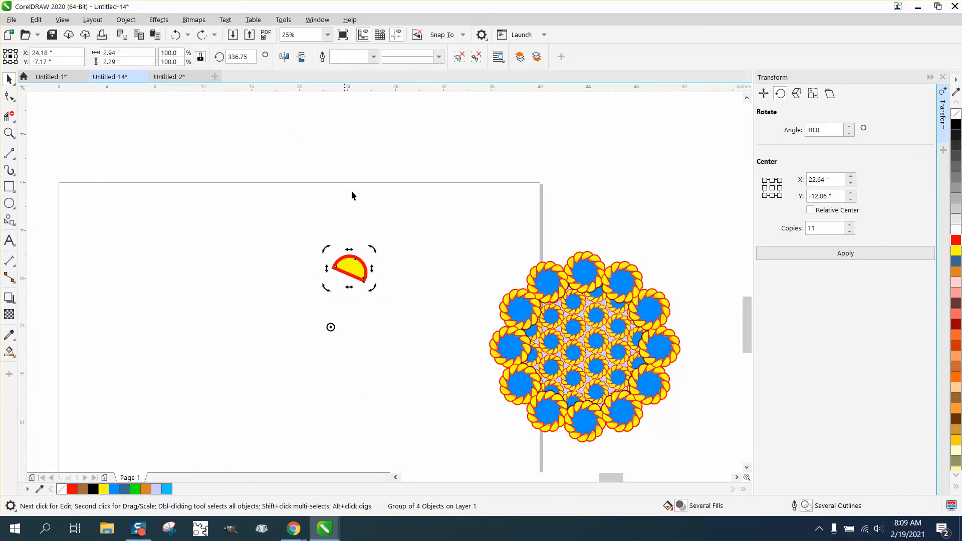
Try tilting the half circle to about 333.56° around the offset centre, and undo it along with the centre move
{"action": "left_click", "coordinate": [355, 267]}
{"action": "left_click", "coordinate": [355, 267]}
{"action": "left_click_drag", "start_coordinate": [370, 251], "coordinate": [376, 247]}
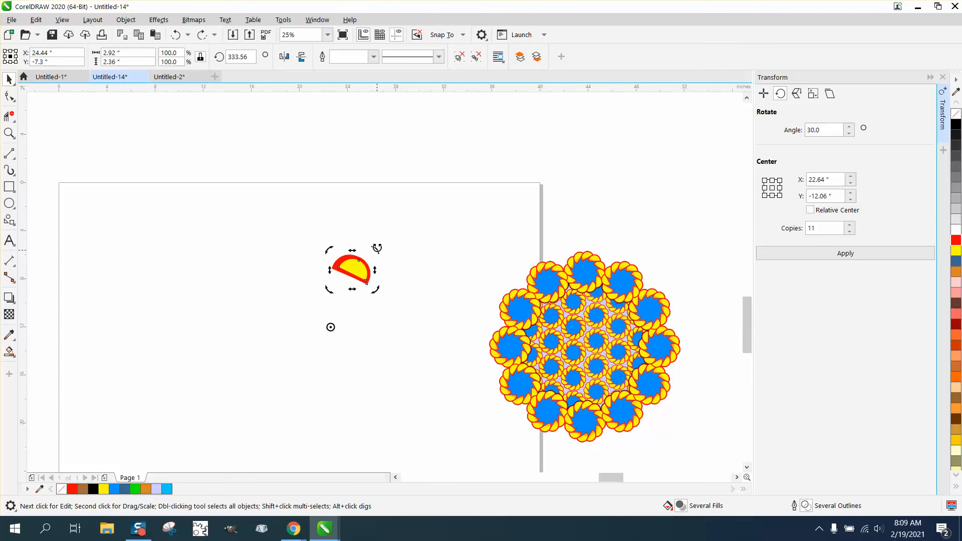
{"action": "left_click", "coordinate": [176, 36]}
{"action": "left_click", "coordinate": [176, 36]}
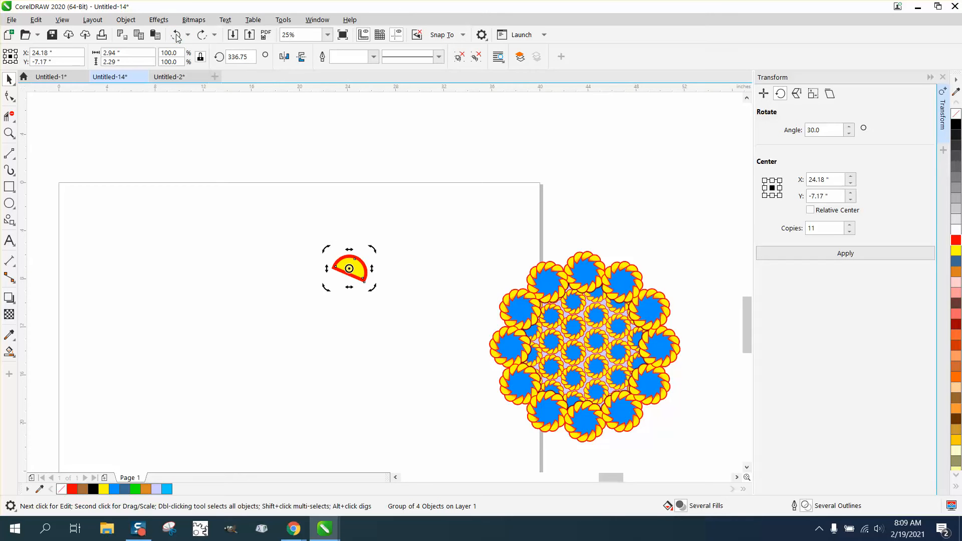
{"action": "left_click", "coordinate": [177, 37]}
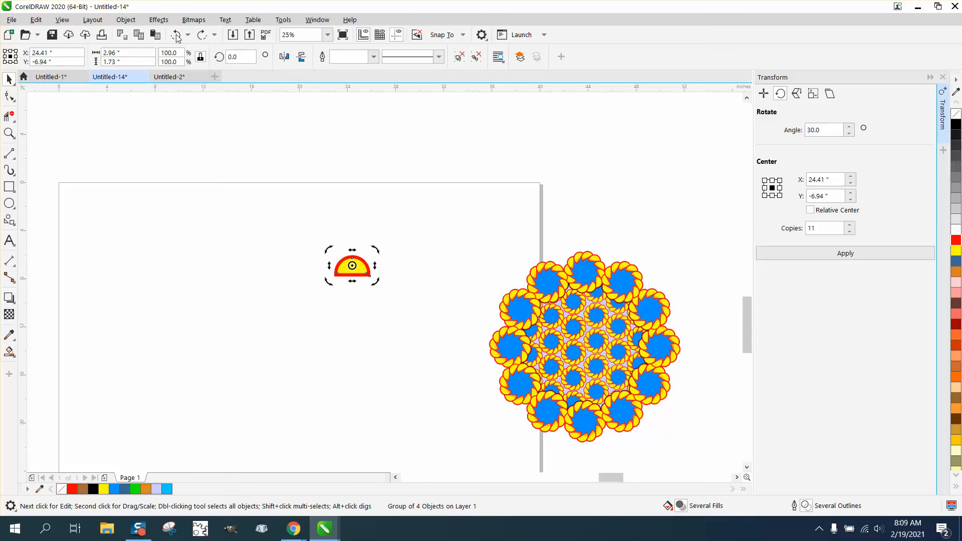
{"action": "left_click", "coordinate": [203, 36]}
Rotate the grouped half circle clockwise to about 322.61° and reselect it
{"action": "left_click_drag", "start_coordinate": [372, 246], "coordinate": [376, 253]}
{"action": "left_click", "coordinate": [382, 242]}
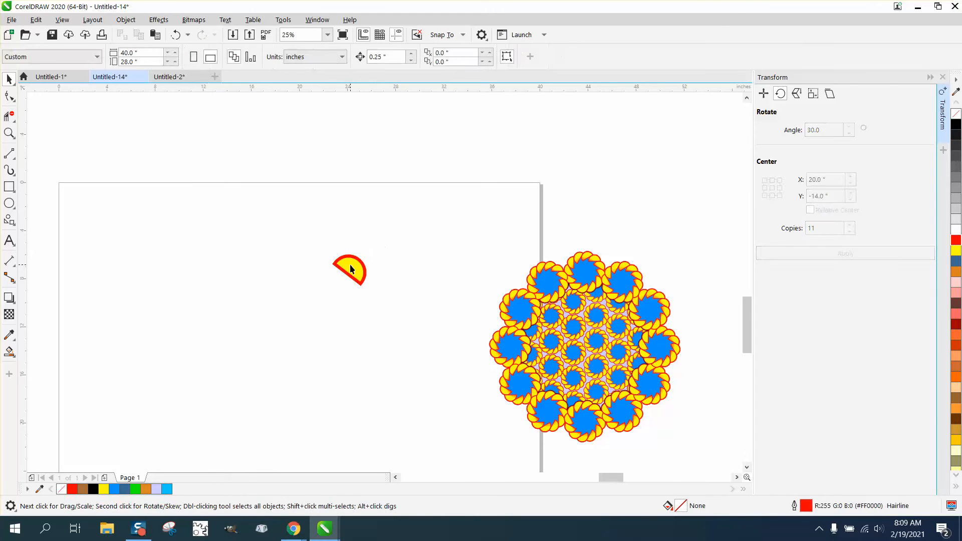
{"action": "left_click", "coordinate": [356, 265]}
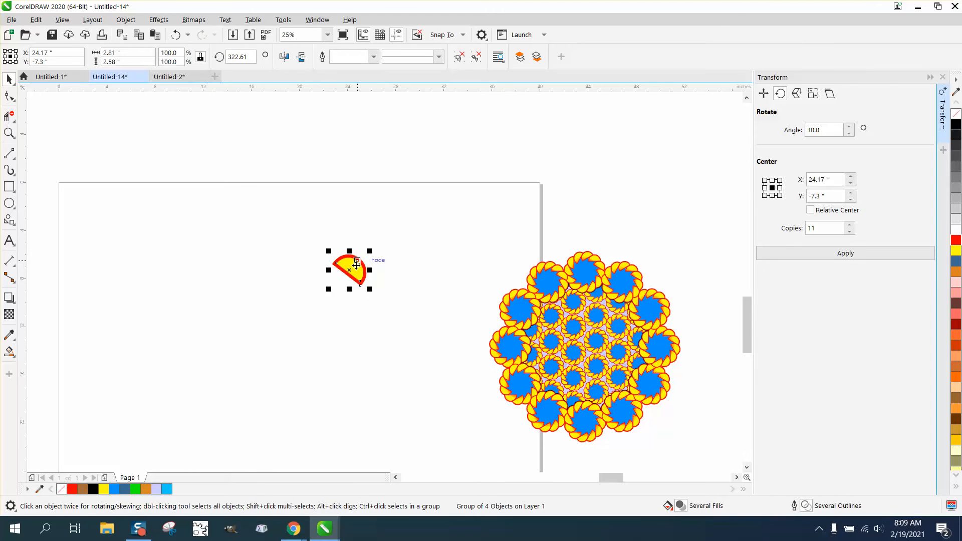
Try placing a slightly offset duplicate of the half circle, and delete it
{"action": "left_click_drag", "start_coordinate": [356, 264], "coordinate": [347, 270]}
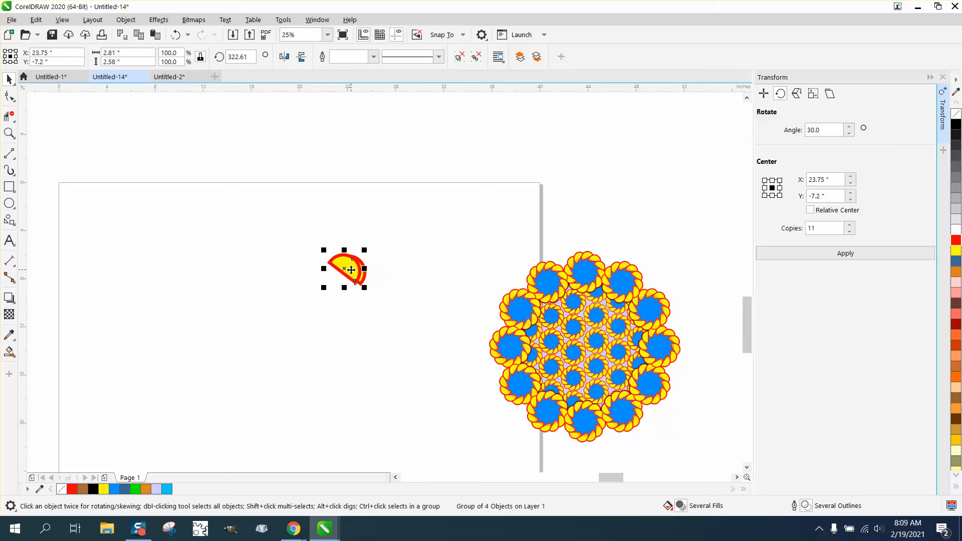
{"action": "key", "text": "Delete"}
Move the half circle's rotation centre to about X 21.76", Y -11.85" and apply 11 copies rotated 30°
{"action": "left_click", "coordinate": [359, 274]}
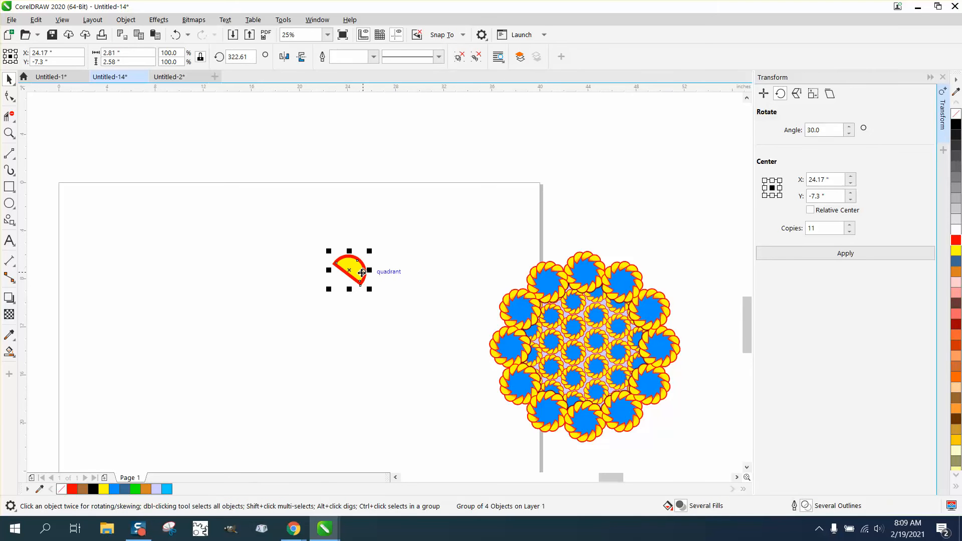
{"action": "left_click", "coordinate": [356, 273]}
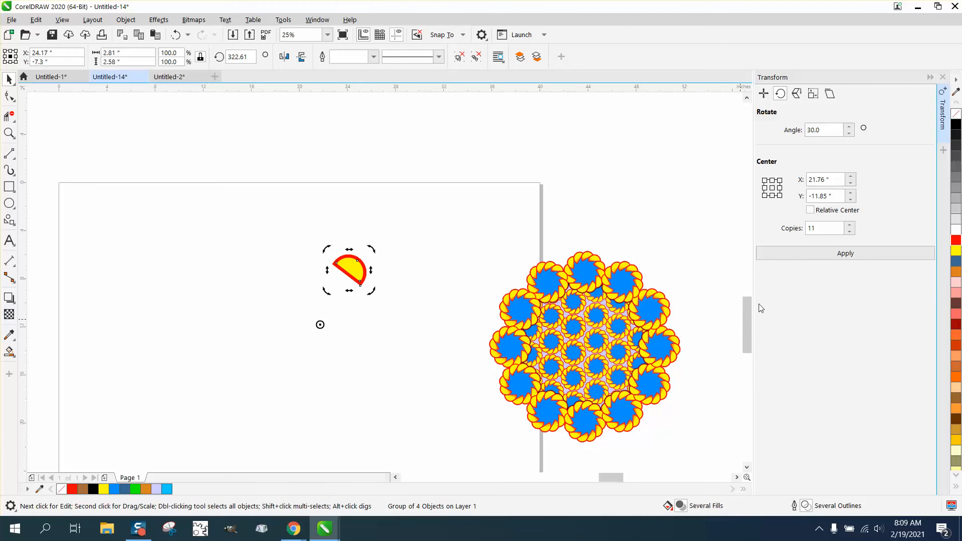
{"action": "left_click", "coordinate": [840, 253]}
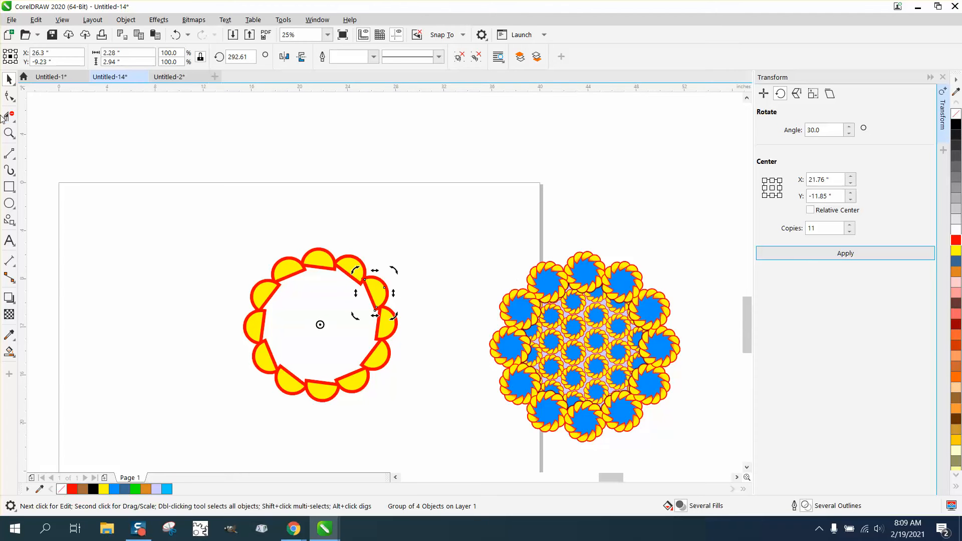
Select the whole ring of half circles and group it
{"action": "left_click_drag", "start_coordinate": [226, 206], "coordinate": [458, 423]}
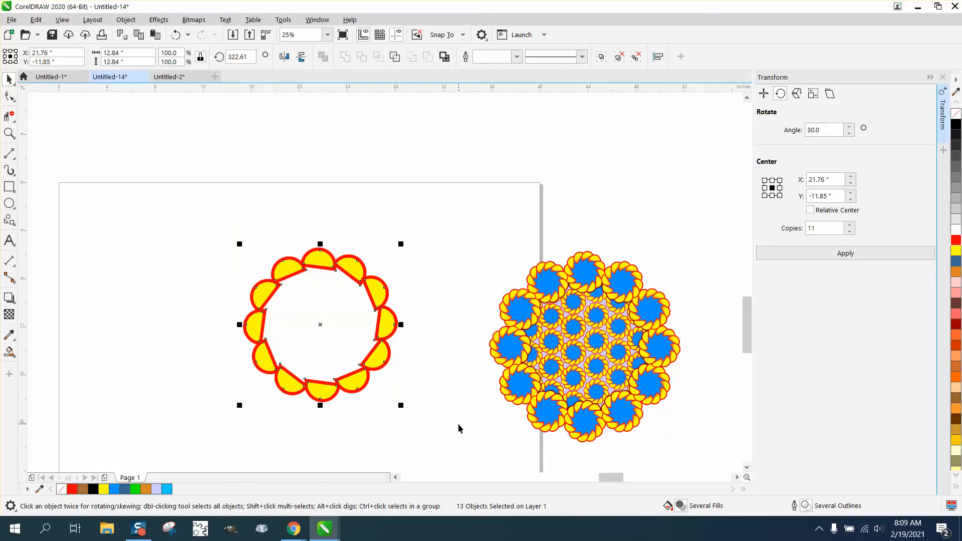
{"action": "left_click", "coordinate": [126, 19]}
{"action": "mouse_move", "coordinate": [167, 218]}
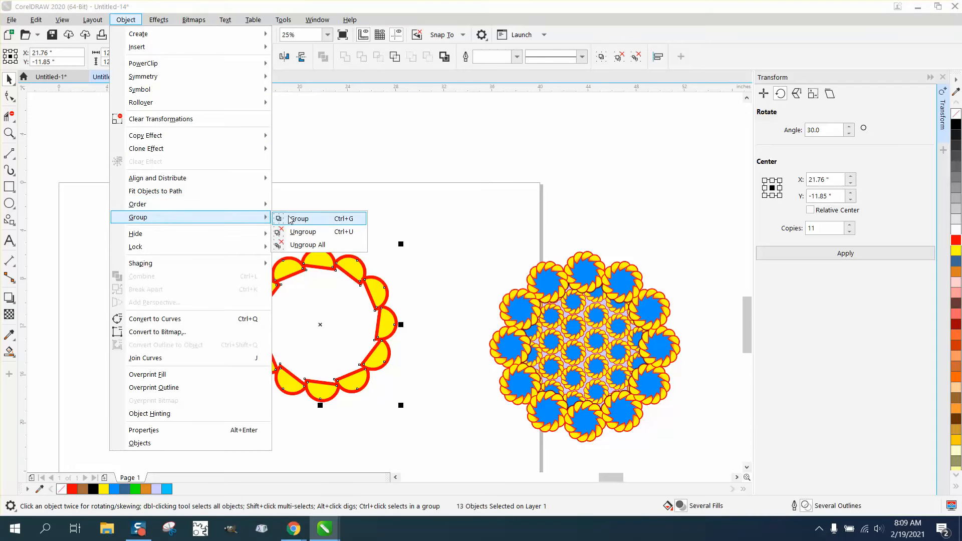
{"action": "left_click", "coordinate": [296, 219]}
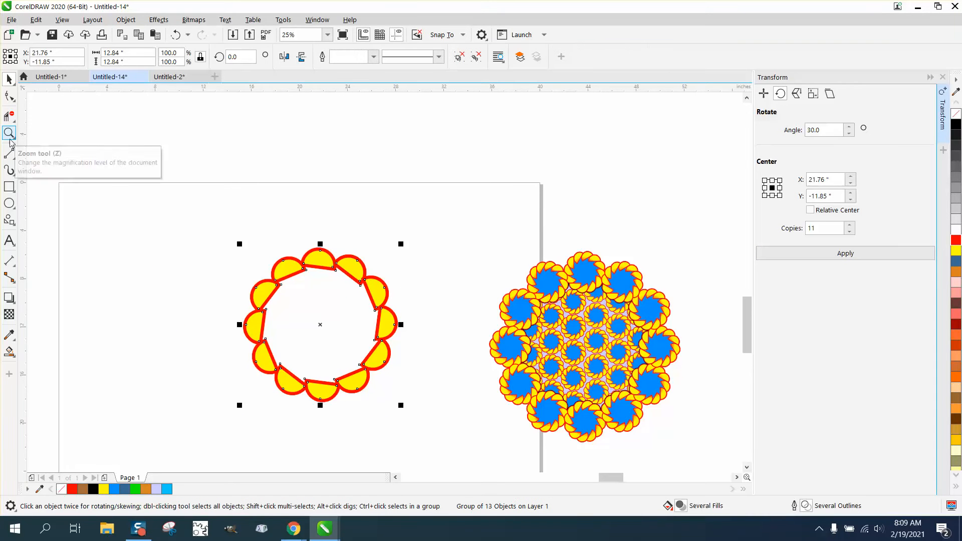
Set the Twirl tool's nib size to 11 inches
{"action": "left_click", "coordinate": [10, 96]}
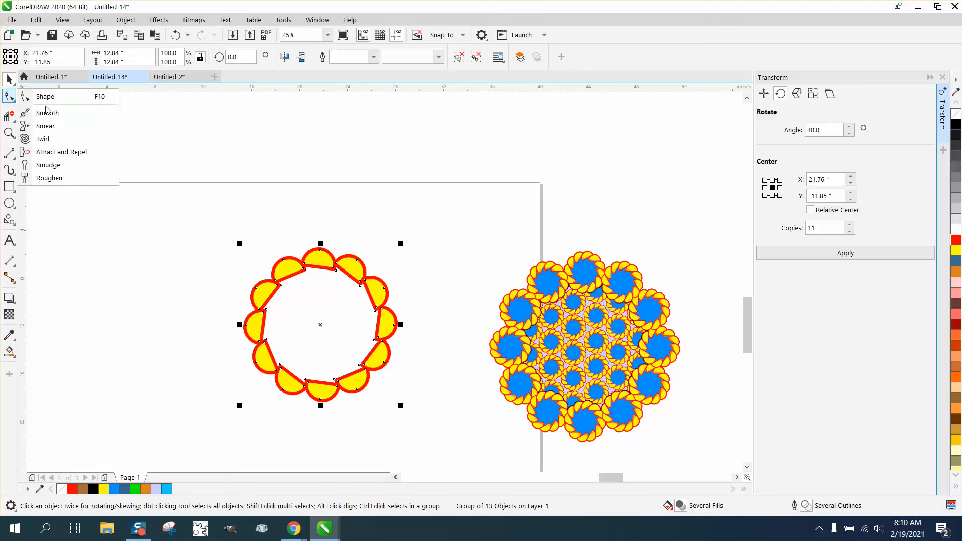
{"action": "left_click", "coordinate": [43, 139]}
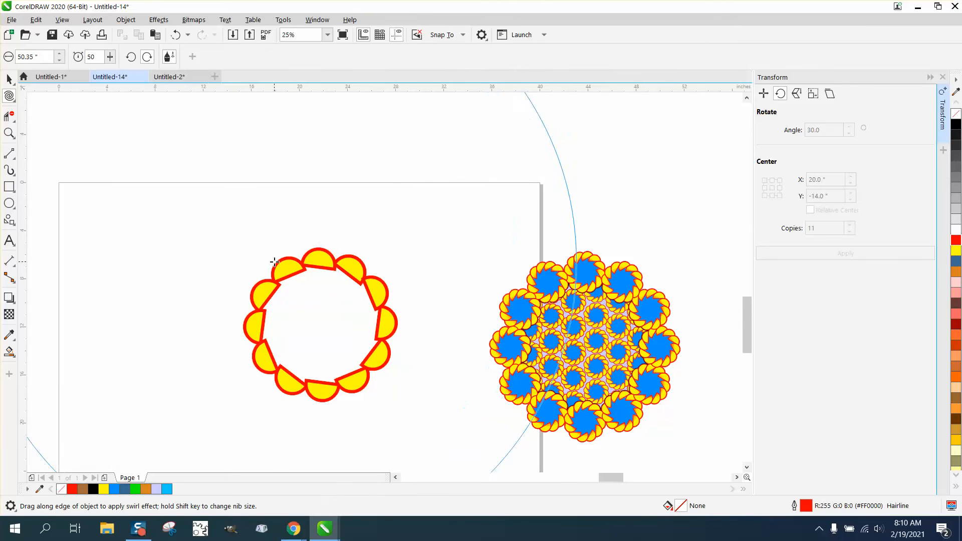
{"action": "left_click", "coordinate": [36, 56]}
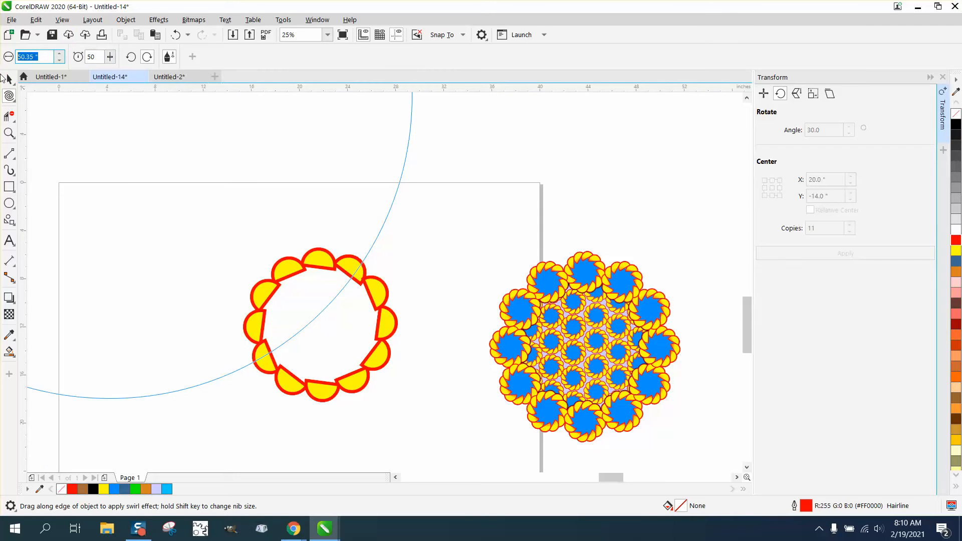
{"action": "type", "text": "10"}
{"action": "key", "text": "Return"}
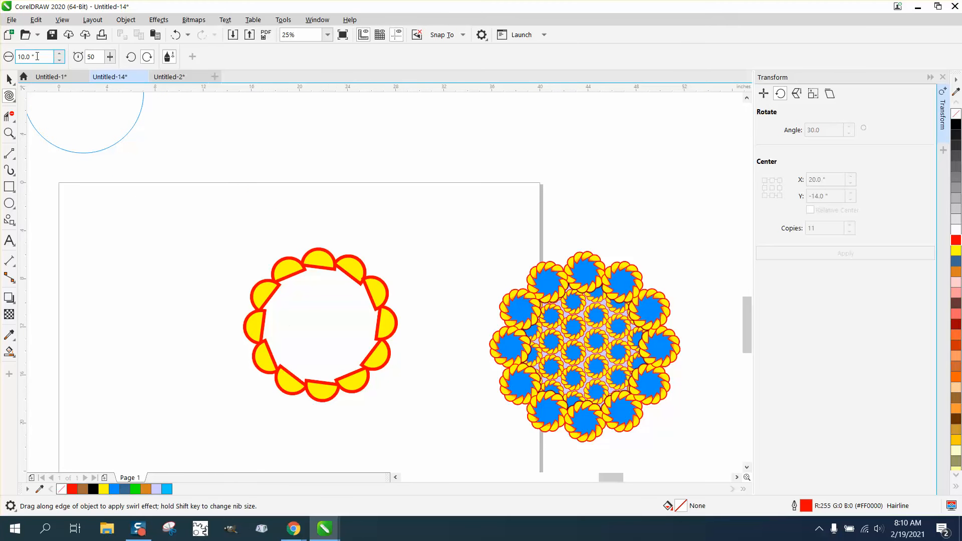
{"action": "left_click_drag", "start_coordinate": [37, 57], "coordinate": [8, 76]}
{"action": "type", "text": "11"}
{"action": "key", "text": "Return"}
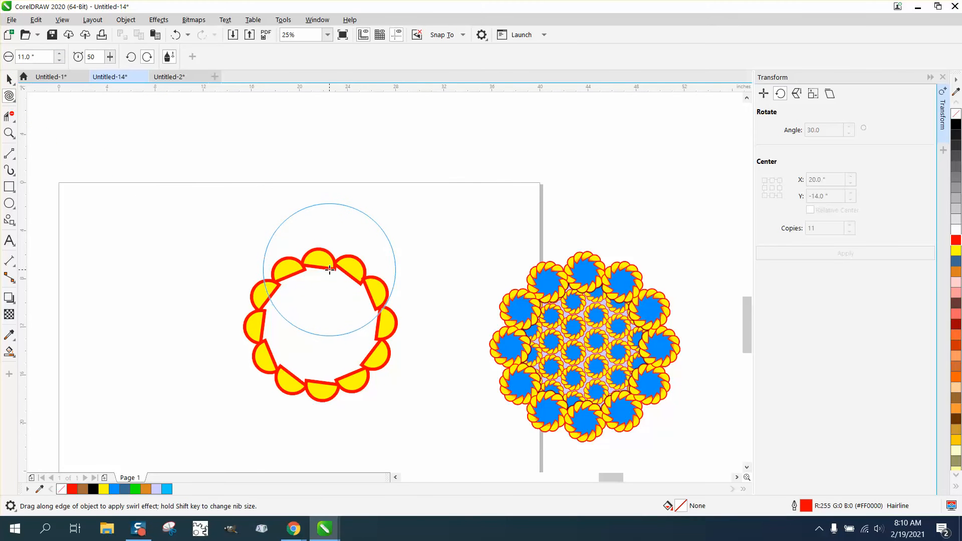
{"action": "left_click", "coordinate": [9, 78]}
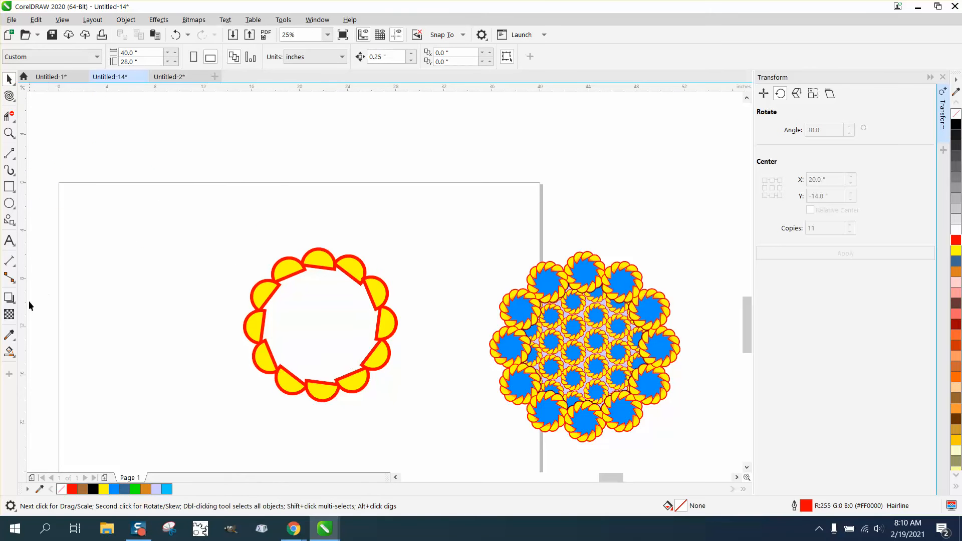
Fill the open centre of the half-circle ring with red using Smart Fill
{"action": "left_click", "coordinate": [9, 352]}
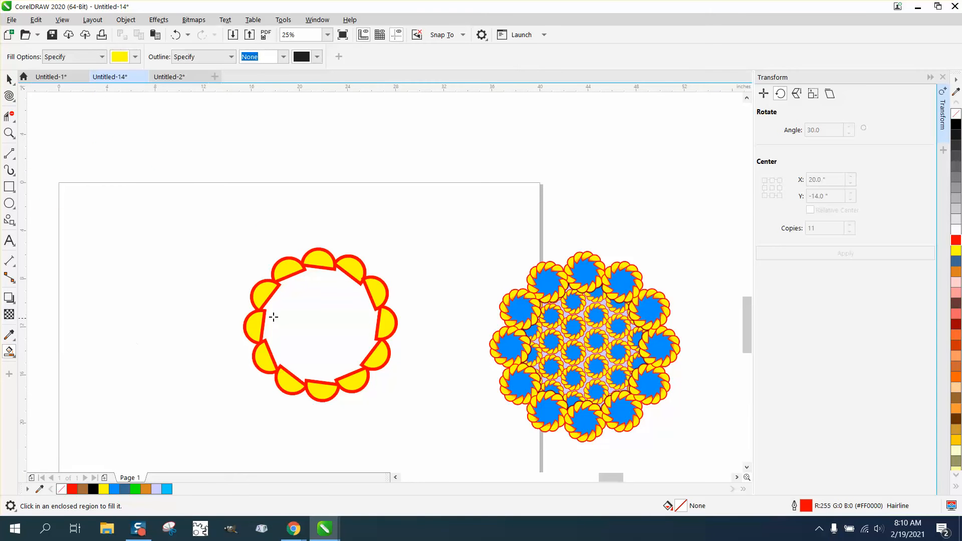
{"action": "left_click", "coordinate": [135, 57]}
{"action": "left_click", "coordinate": [170, 130]}
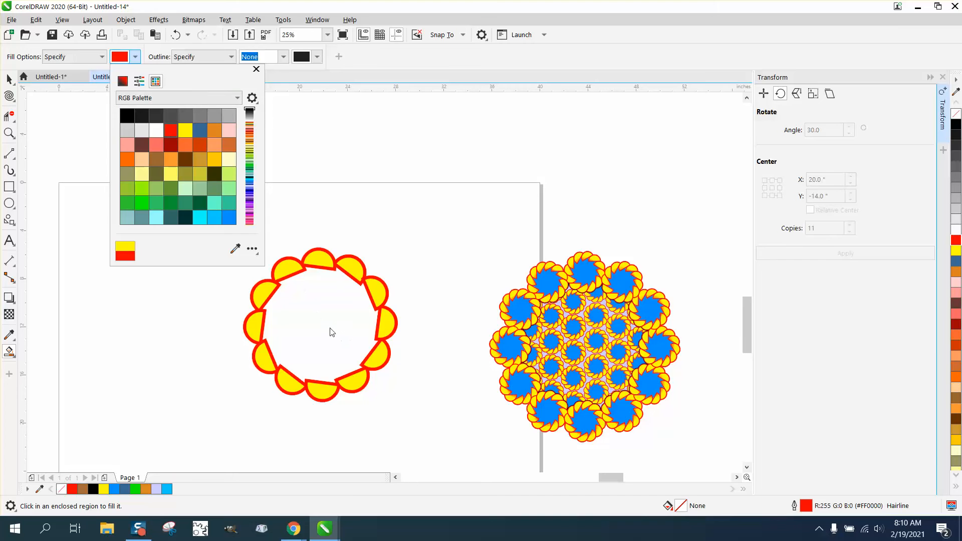
{"action": "left_click", "coordinate": [318, 327]}
{"action": "left_click", "coordinate": [314, 321]}
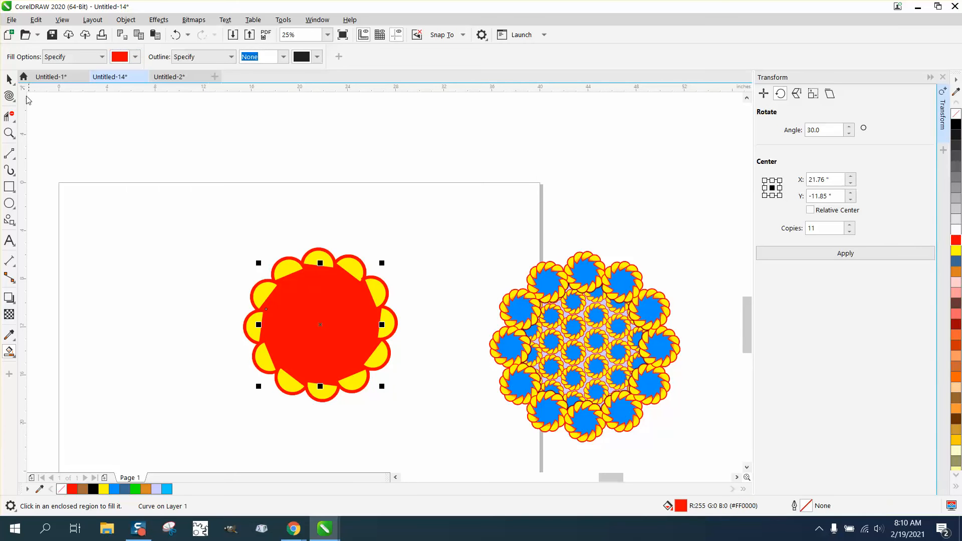
{"action": "left_click", "coordinate": [9, 79]}
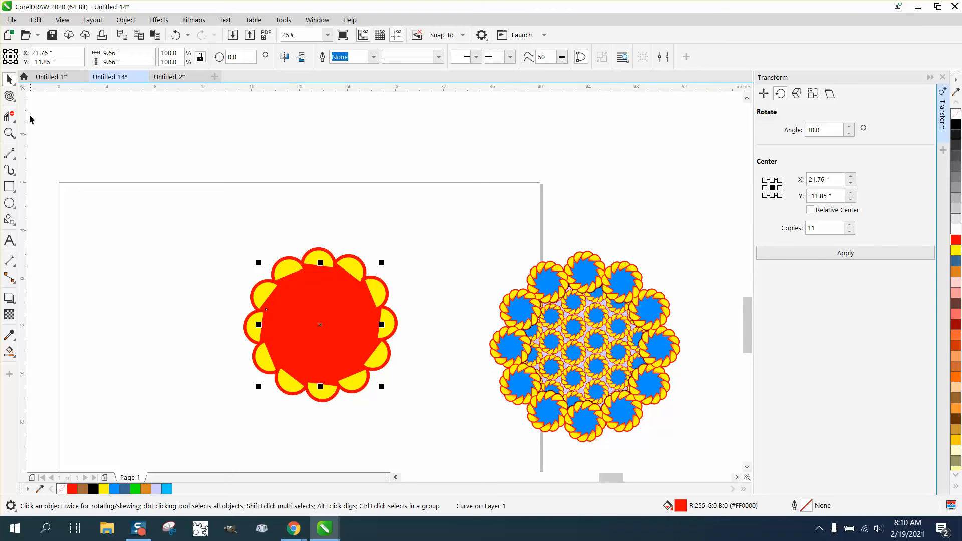
Try twirling the red centre shape with the 11-inch Twirl nib, and undo it
{"action": "left_click", "coordinate": [9, 95]}
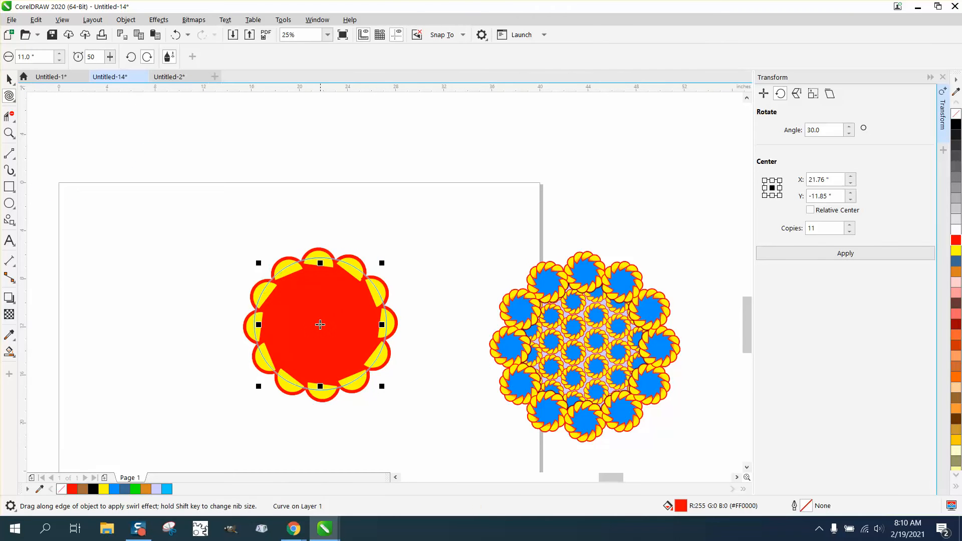
{"action": "left_click_drag", "start_coordinate": [320, 325], "coordinate": [342, 344]}
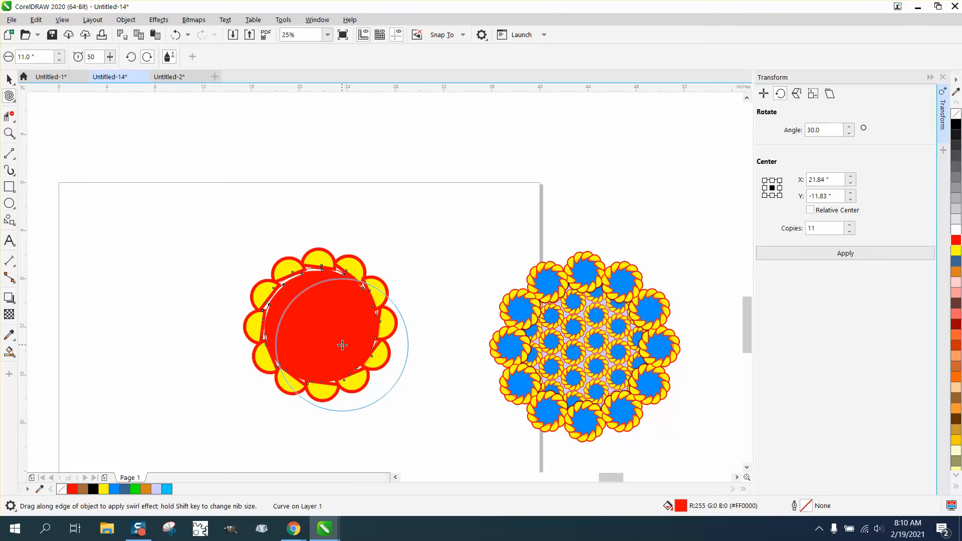
{"action": "left_click", "coordinate": [9, 133]}
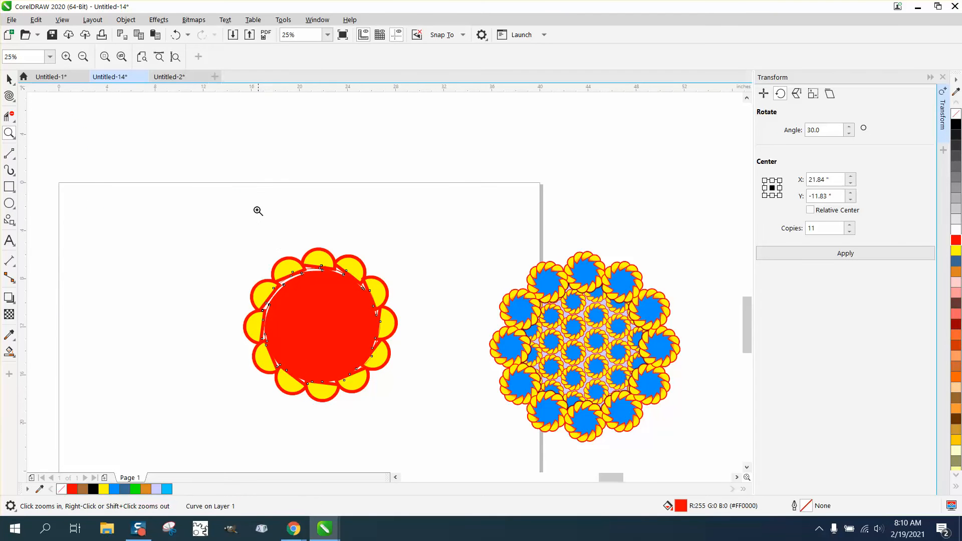
{"action": "left_click", "coordinate": [176, 34]}
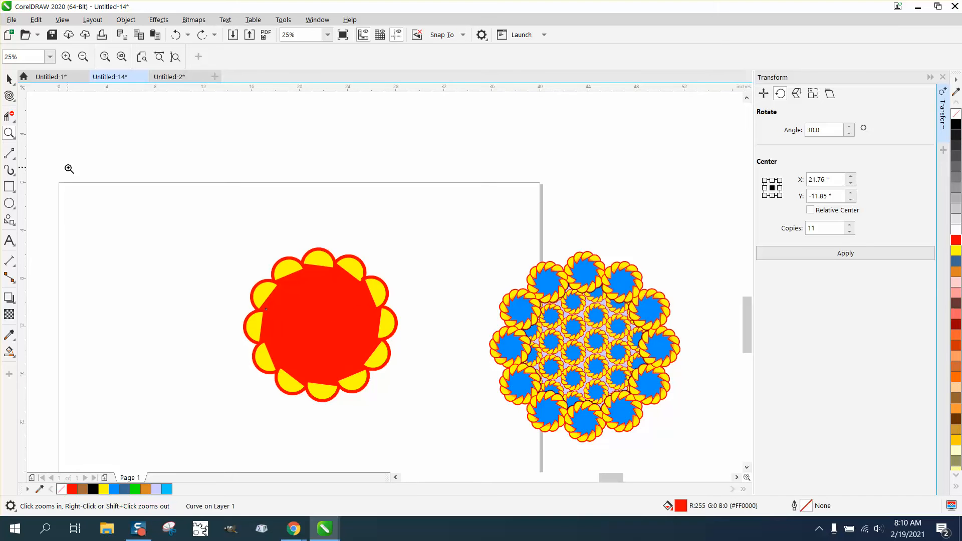
Select the half-circle ring together with its red centre and centre both on the page
{"action": "left_click_drag", "start_coordinate": [176, 183], "coordinate": [453, 417]}
{"action": "scroll", "coordinate": [285, 306], "scroll_direction": "down", "scroll_amount": 4}
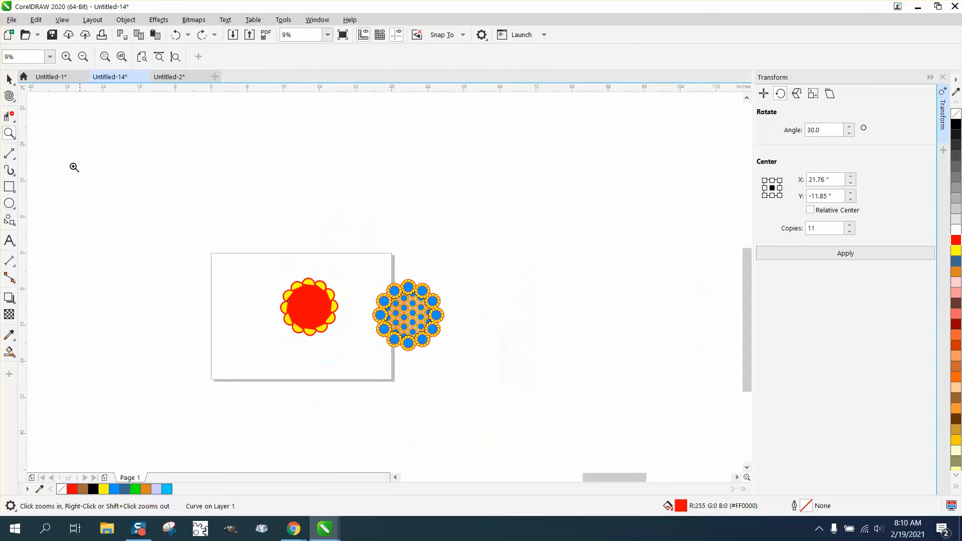
{"action": "left_click", "coordinate": [9, 78]}
{"action": "left_click_drag", "start_coordinate": [251, 265], "coordinate": [370, 347]}
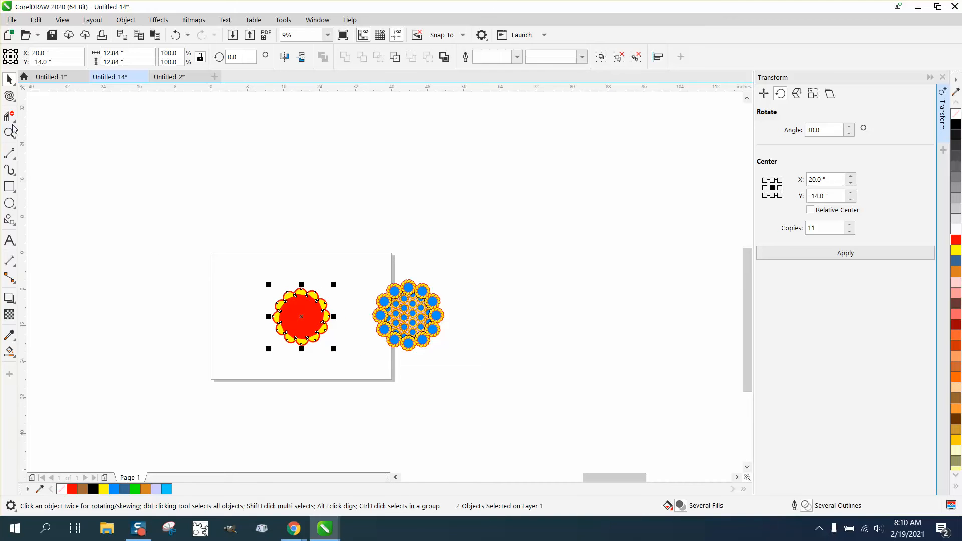
{"action": "left_click_drag", "start_coordinate": [279, 268], "coordinate": [276, 295]}
{"action": "left_click_drag", "start_coordinate": [435, 351], "coordinate": [435, 351]}
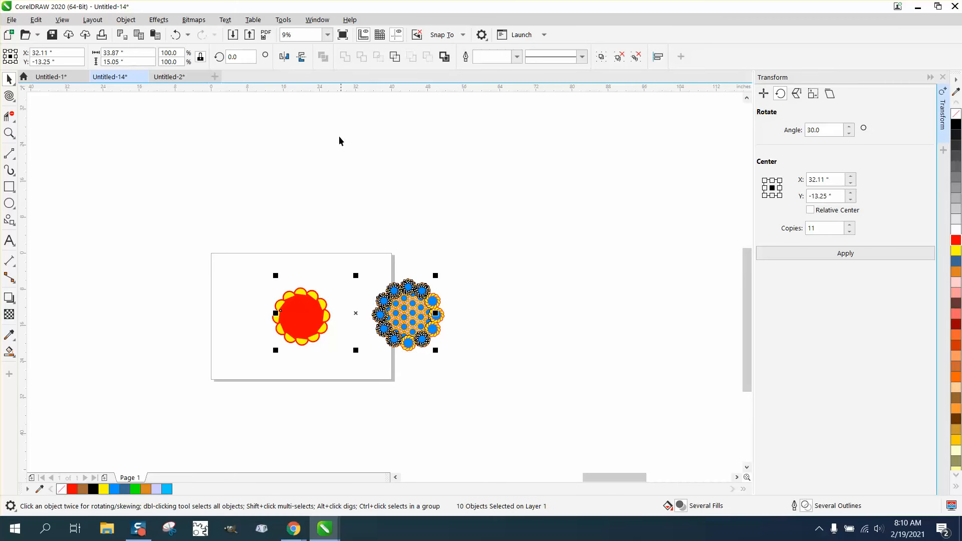
{"action": "left_click_drag", "start_coordinate": [225, 258], "coordinate": [363, 353]}
Add a horizontal and a vertical guideline and centre each of them on the page, crossing at the flower's middle
{"action": "left_click", "coordinate": [11, 133]}
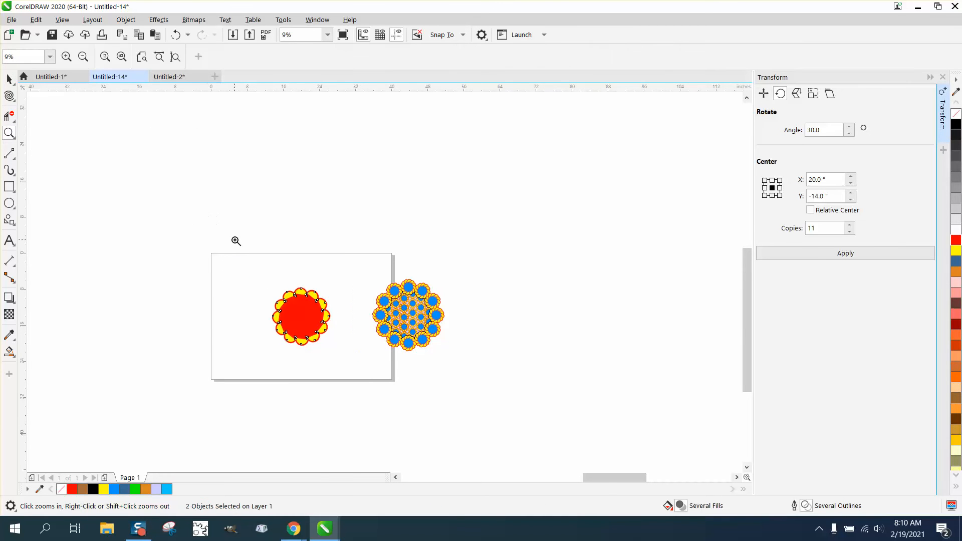
{"action": "left_click_drag", "start_coordinate": [236, 240], "coordinate": [431, 396]}
{"action": "left_click_drag", "start_coordinate": [326, 96], "coordinate": [326, 139]}
{"action": "scroll", "coordinate": [319, 175], "scroll_direction": "down", "scroll_amount": 3}
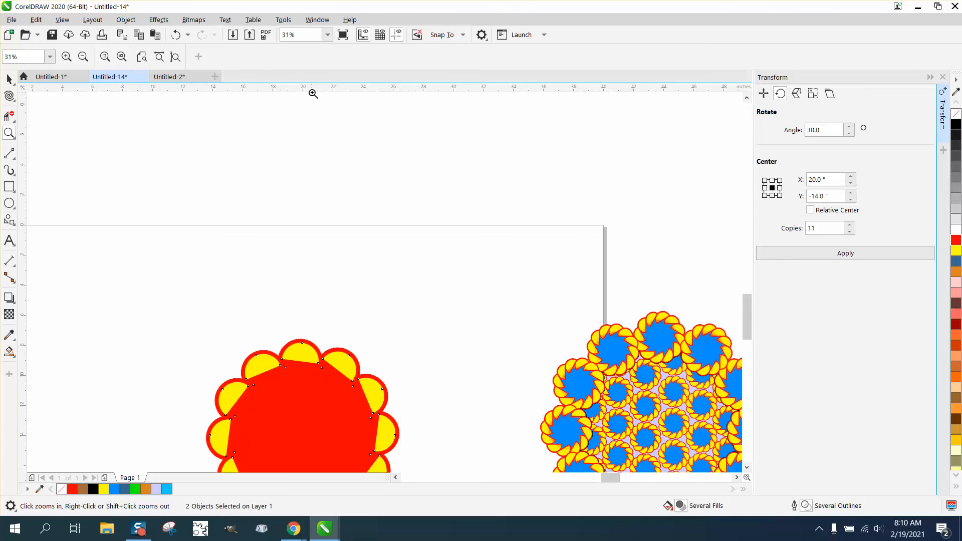
{"action": "left_click_drag", "start_coordinate": [311, 170], "coordinate": [311, 214]}
{"action": "key", "text": "p"}
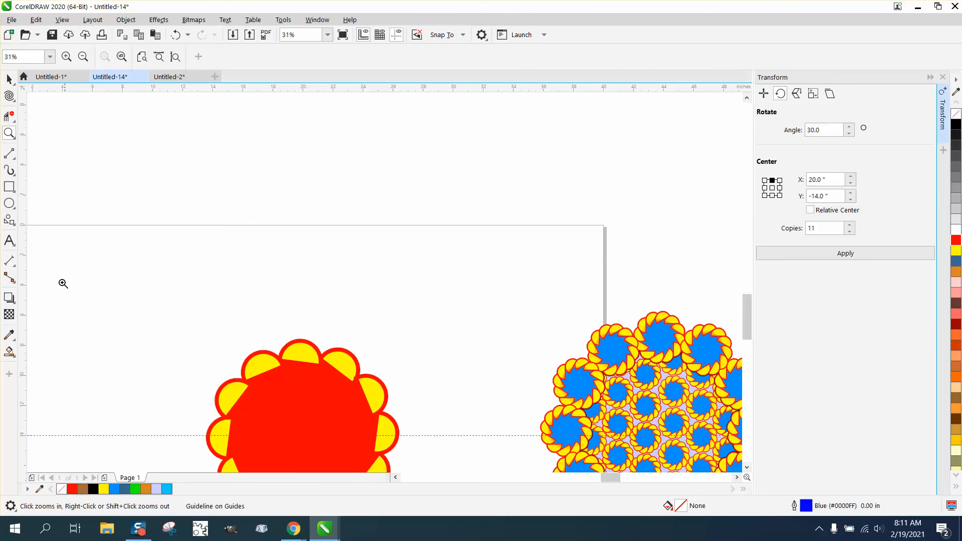
{"action": "mouse_move", "coordinate": [29, 280]}
{"action": "left_mouse_down"}
{"action": "mouse_move", "coordinate": [149, 290]}
{"action": "mouse_move", "coordinate": [261, 336]}
{"action": "left_mouse_up"}
{"action": "key", "text": "p"}
{"action": "scroll", "coordinate": [210, 273], "scroll_direction": "down", "scroll_amount": 2}
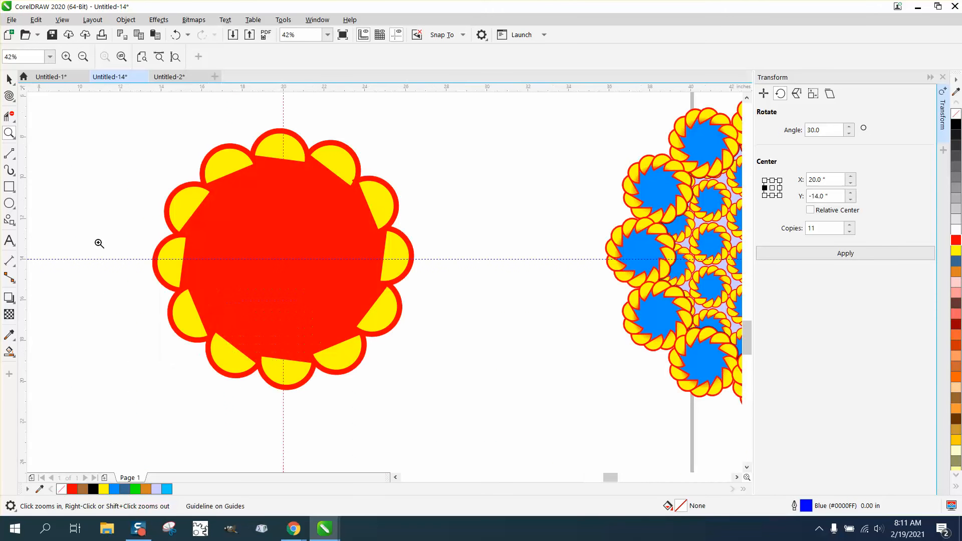
Try twirling the red centre at the guideline crossing with the 11-inch nib, compare it with the finished design's petals, and undo it
{"action": "left_click", "coordinate": [9, 96]}
{"action": "left_click", "coordinate": [282, 257]}
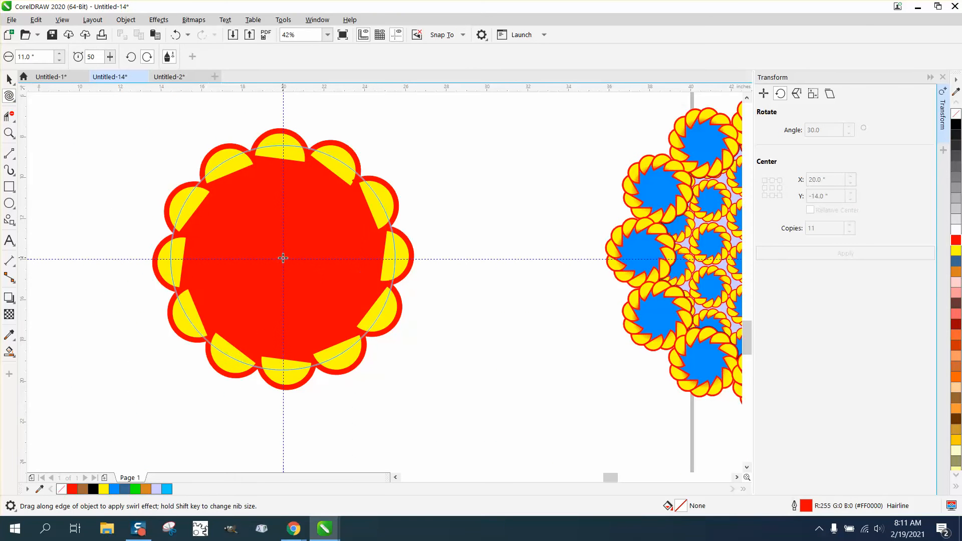
{"action": "left_click_drag", "start_coordinate": [283, 259], "coordinate": [283, 259]}
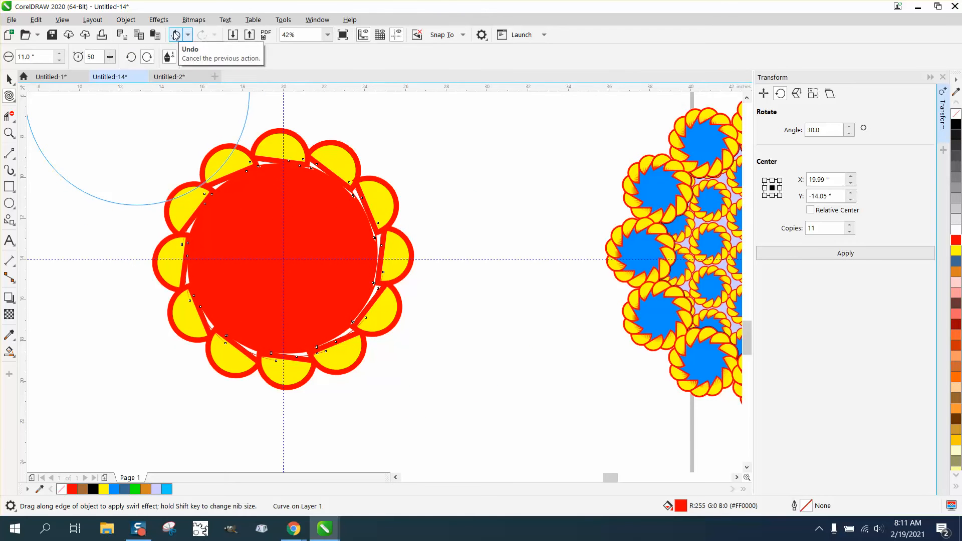
{"action": "left_click", "coordinate": [9, 133]}
{"action": "left_click_drag", "start_coordinate": [654, 151], "coordinate": [687, 181]}
{"action": "right_click", "coordinate": [396, 289]}
{"action": "right_click", "coordinate": [381, 290]}
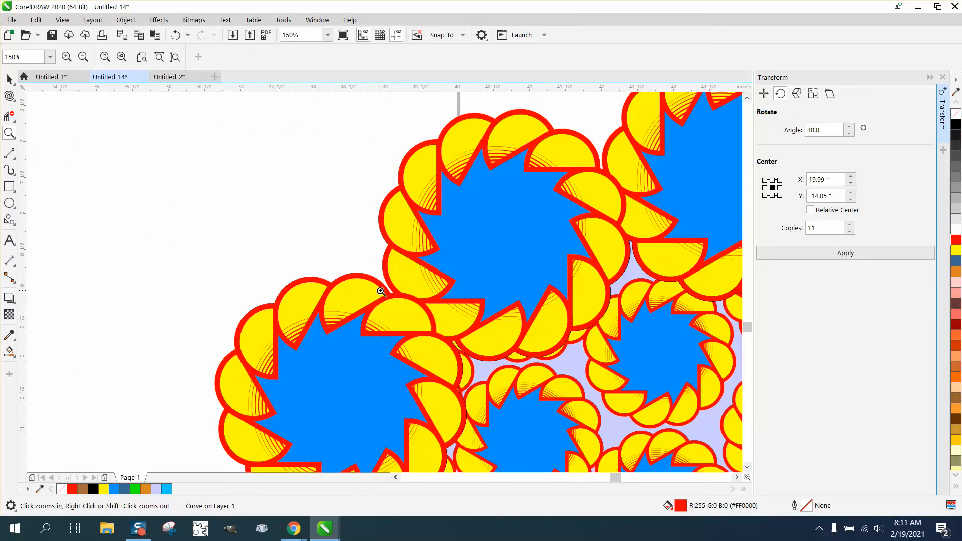
{"action": "right_click", "coordinate": [381, 291]}
{"action": "right_click", "coordinate": [378, 293]}
{"action": "right_click", "coordinate": [269, 255]}
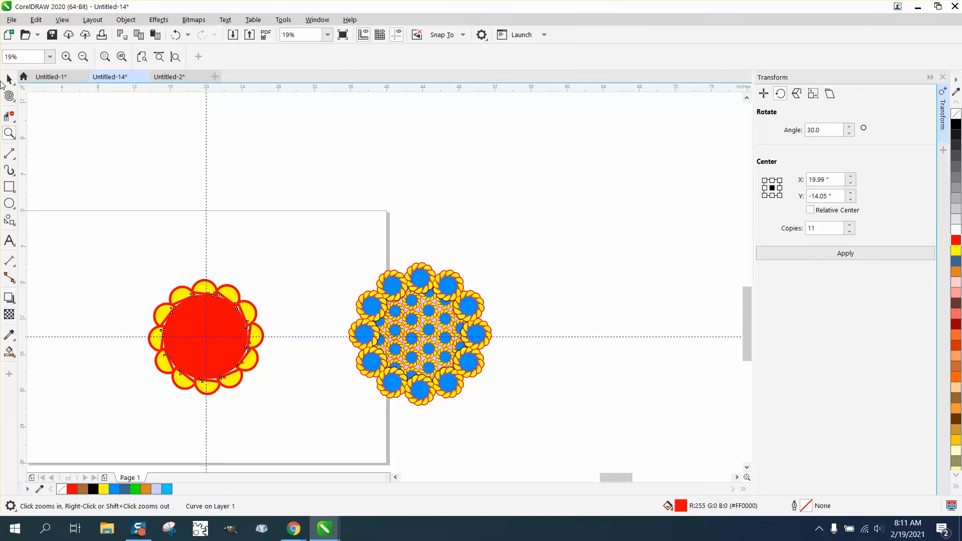
{"action": "left_click", "coordinate": [173, 35]}
{"action": "left_click", "coordinate": [173, 35]}
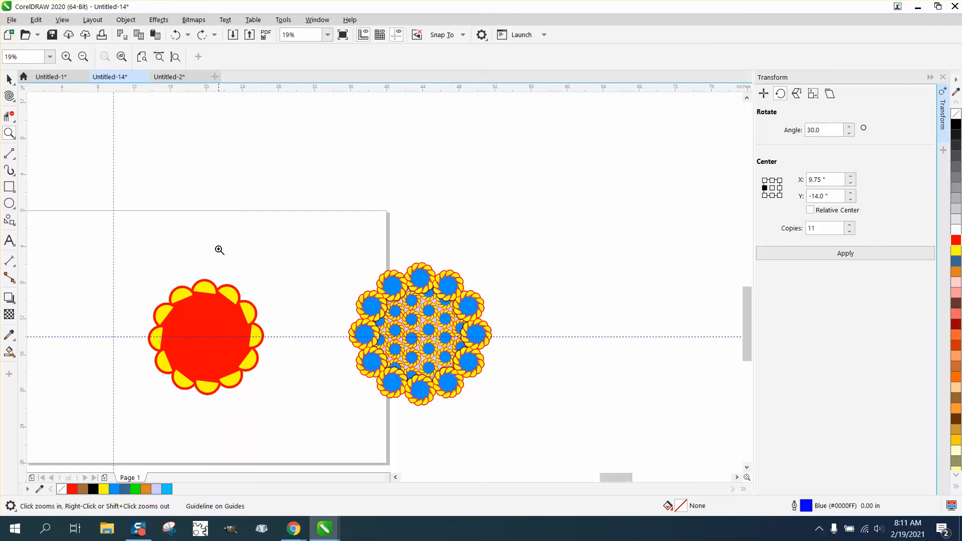
Scale the red centre shape up about its middle to about 10.81 inches wide, reaching further over the half circles
{"action": "left_click", "coordinate": [9, 79]}
{"action": "left_click", "coordinate": [223, 332]}
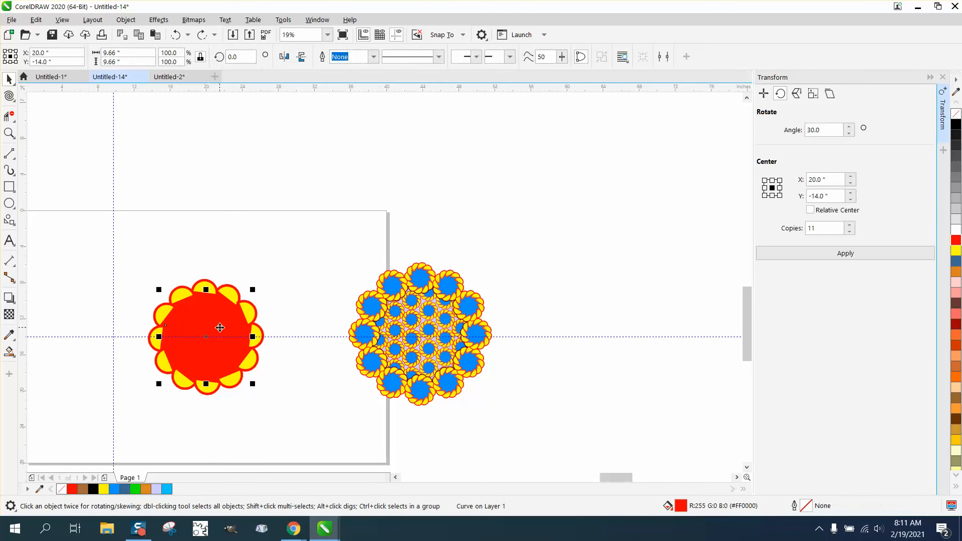
{"action": "left_click_drag", "start_coordinate": [254, 289], "coordinate": [264, 284]}
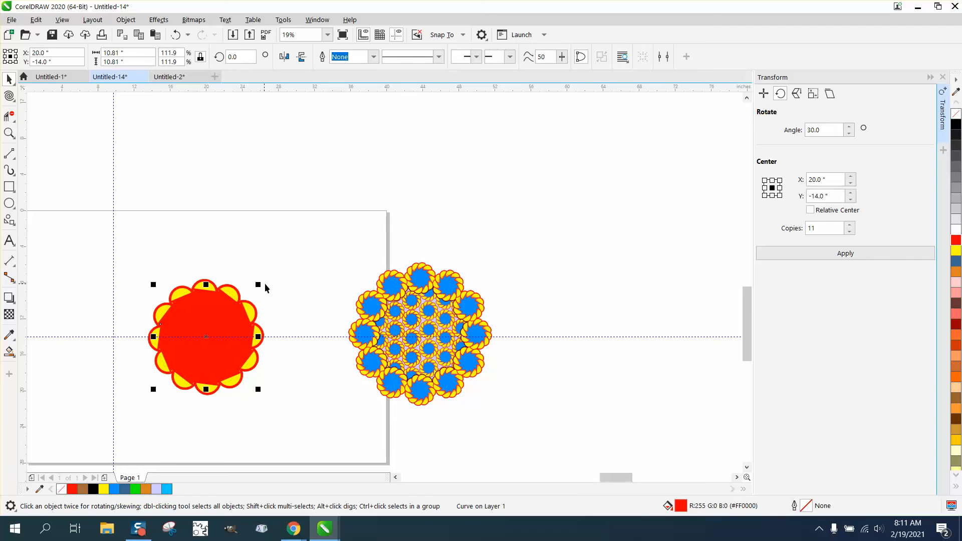
Set the Twirl nib size to 12 inches and twirl the enlarged red shape around its centre
{"action": "left_click", "coordinate": [9, 96]}
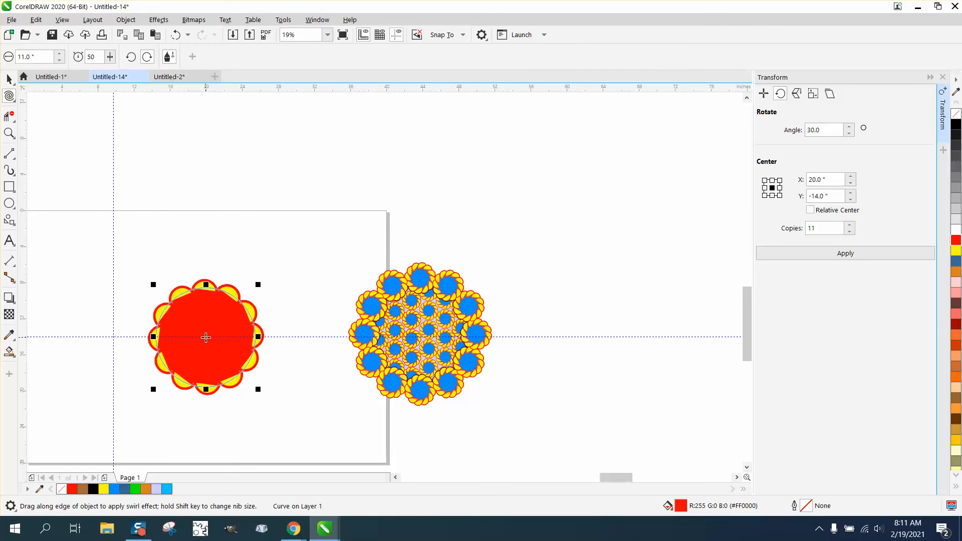
{"action": "left_click", "coordinate": [30, 56]}
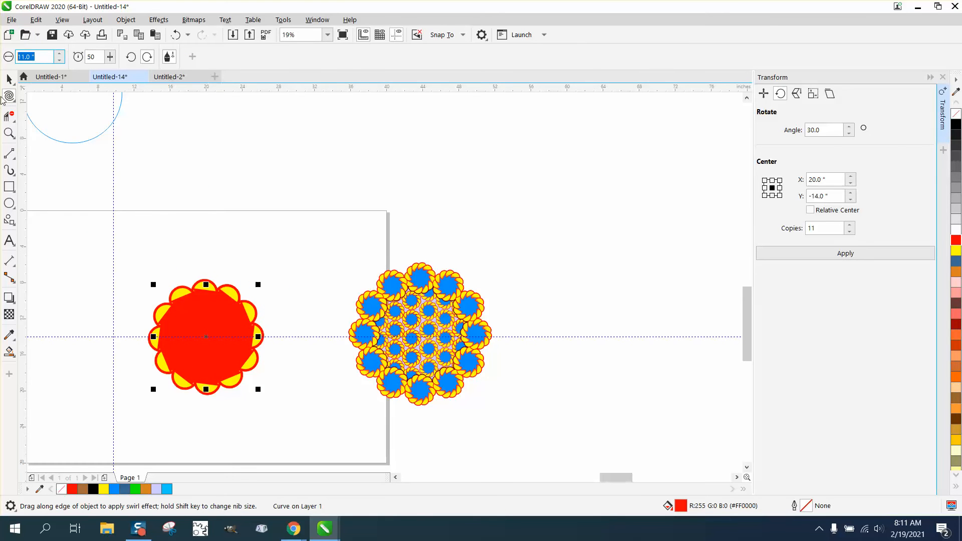
{"action": "type", "text": "12"}
{"action": "key", "text": "Return"}
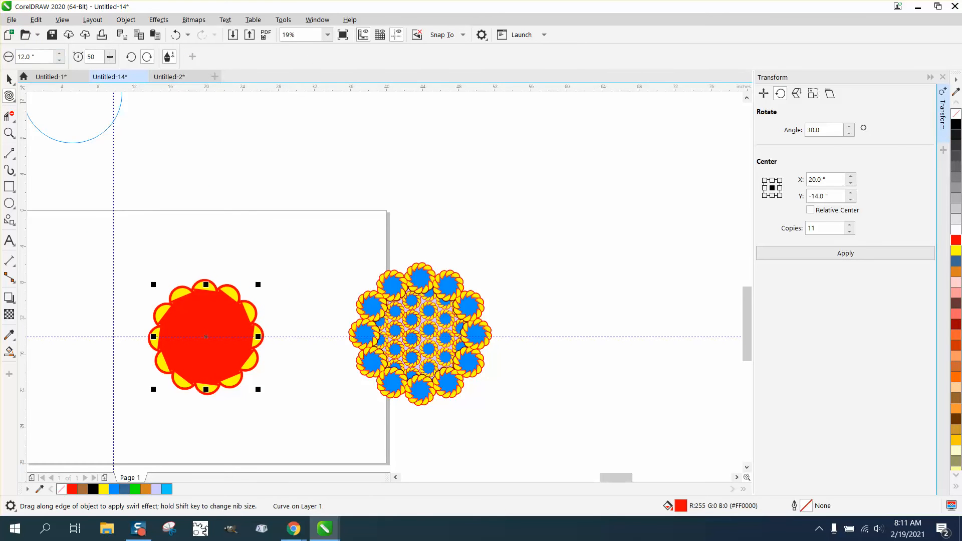
{"action": "left_click", "coordinate": [6, 132]}
{"action": "left_click_drag", "start_coordinate": [121, 260], "coordinate": [279, 381]}
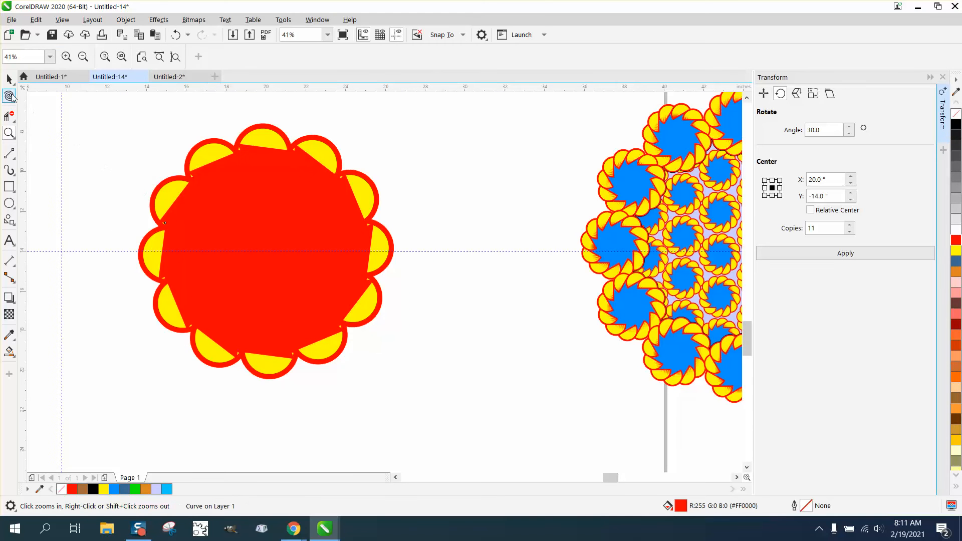
{"action": "left_click", "coordinate": [9, 95]}
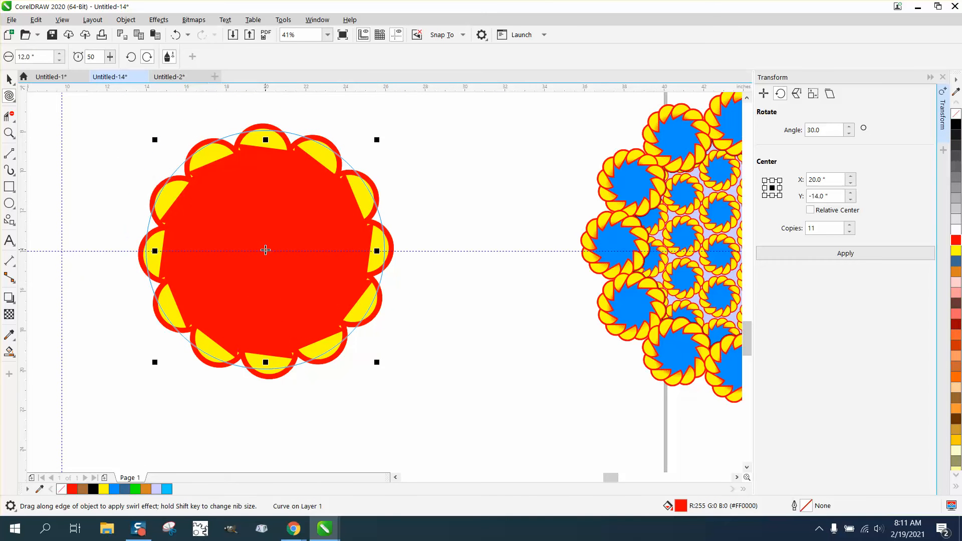
{"action": "left_click_drag", "start_coordinate": [266, 249], "coordinate": [266, 250]}
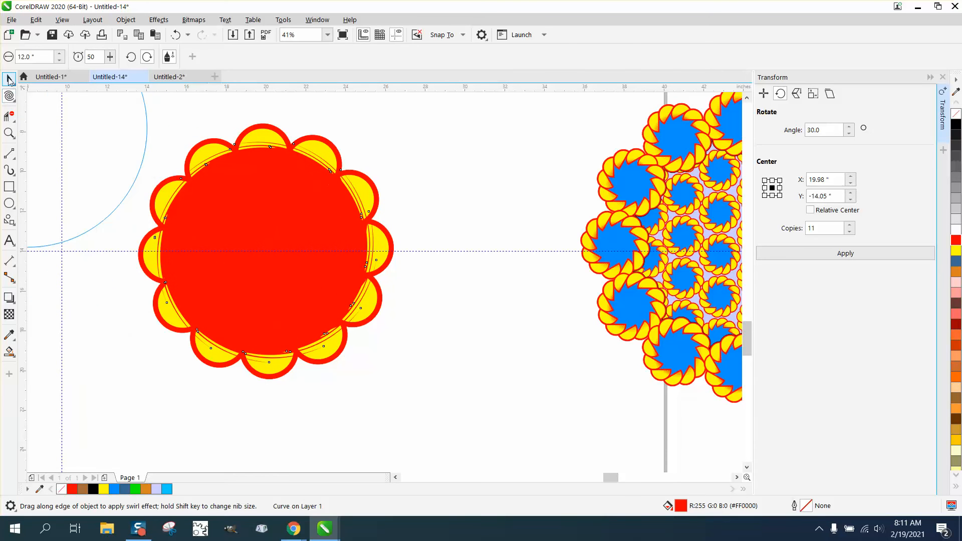
Remove the fill from the twirled shape and give it a red outline
{"action": "left_click", "coordinate": [9, 80]}
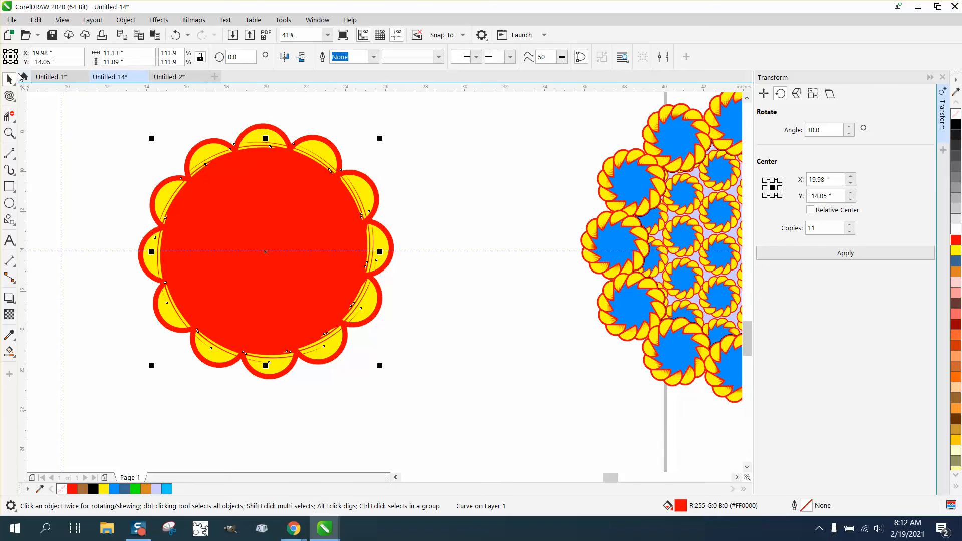
{"action": "left_click", "coordinate": [265, 210]}
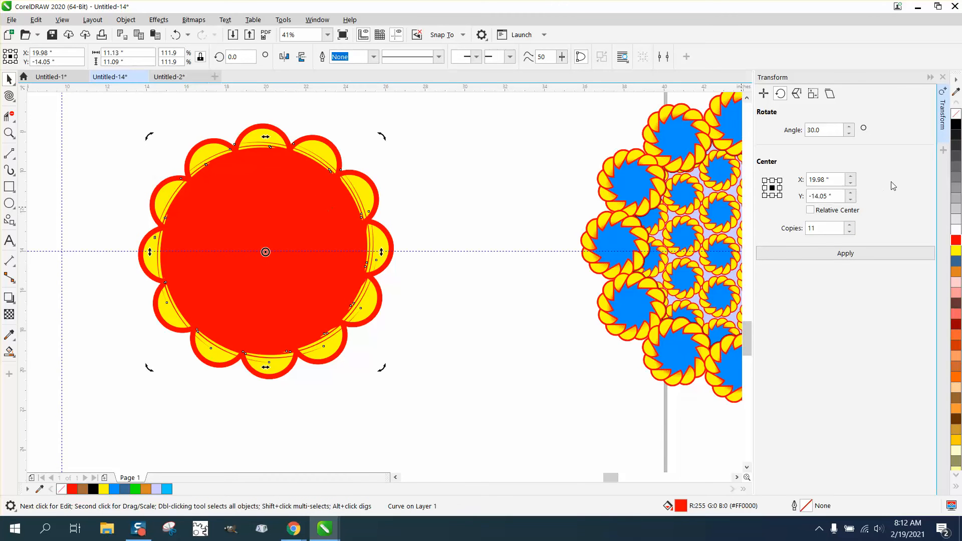
{"action": "left_click", "coordinate": [955, 114]}
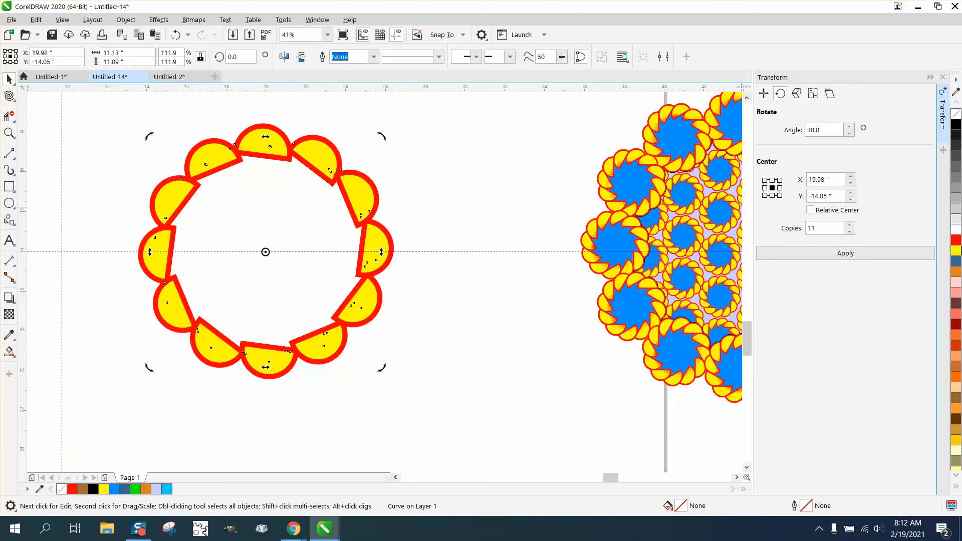
{"action": "right_click", "coordinate": [956, 241]}
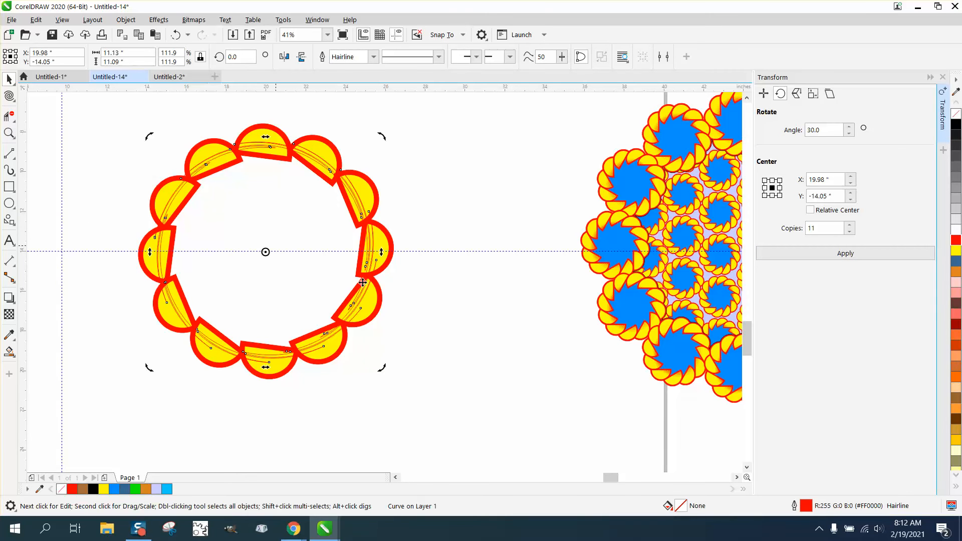
Set the outline width of the twirled shape to 0.01 in in the Outline Pen settings
{"action": "double_click", "coordinate": [807, 507]}
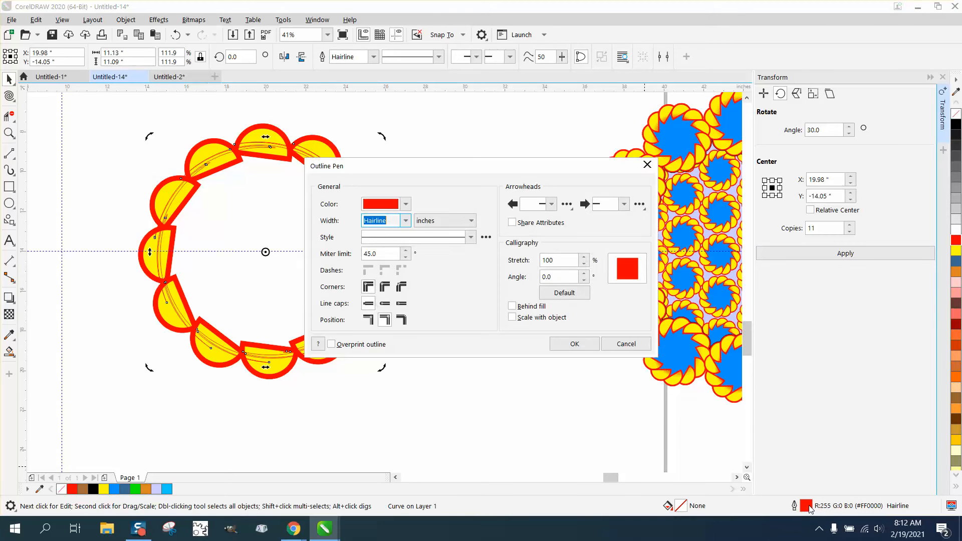
{"action": "left_click", "coordinate": [405, 221]}
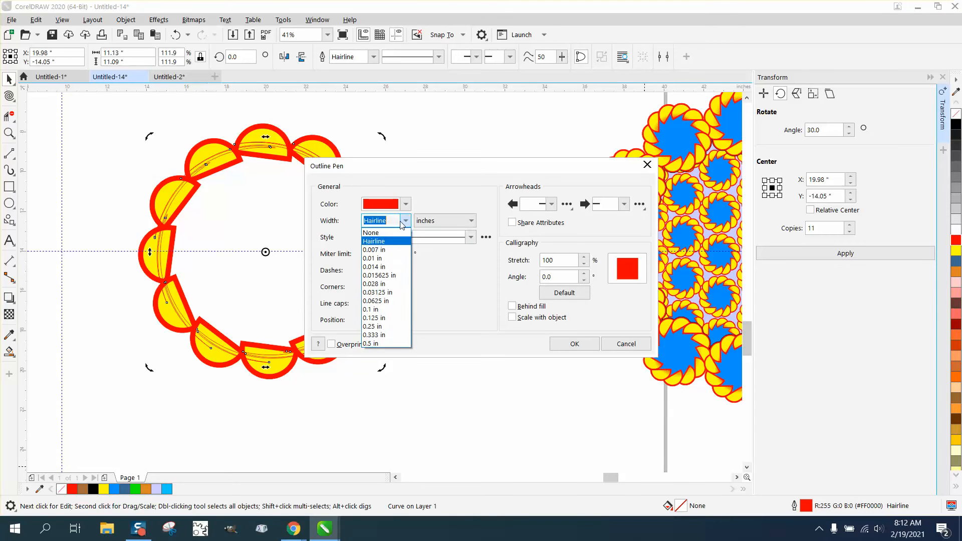
{"action": "left_click", "coordinate": [370, 258]}
{"action": "left_click", "coordinate": [574, 343]}
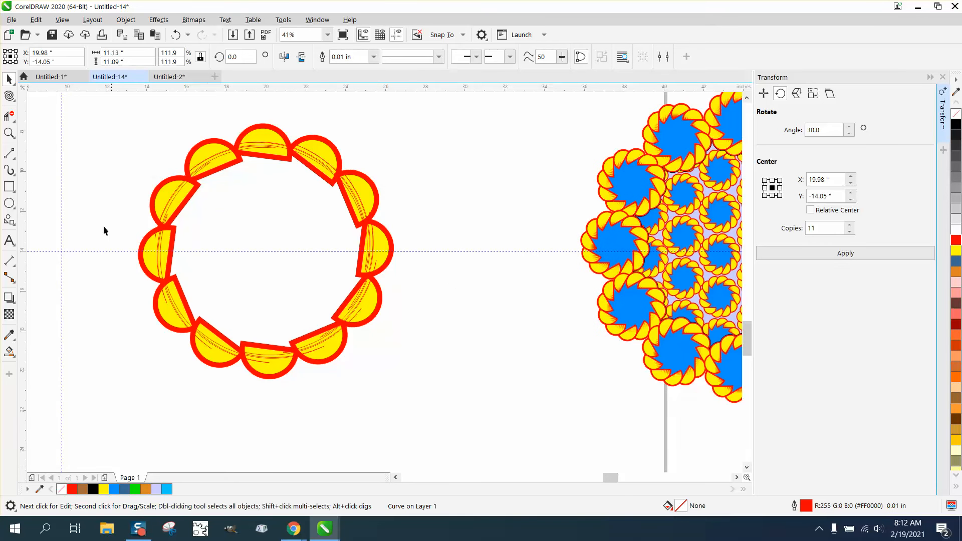
Fill the open centre of the half-circle ring with blue using Smart Fill
{"action": "left_click", "coordinate": [7, 134]}
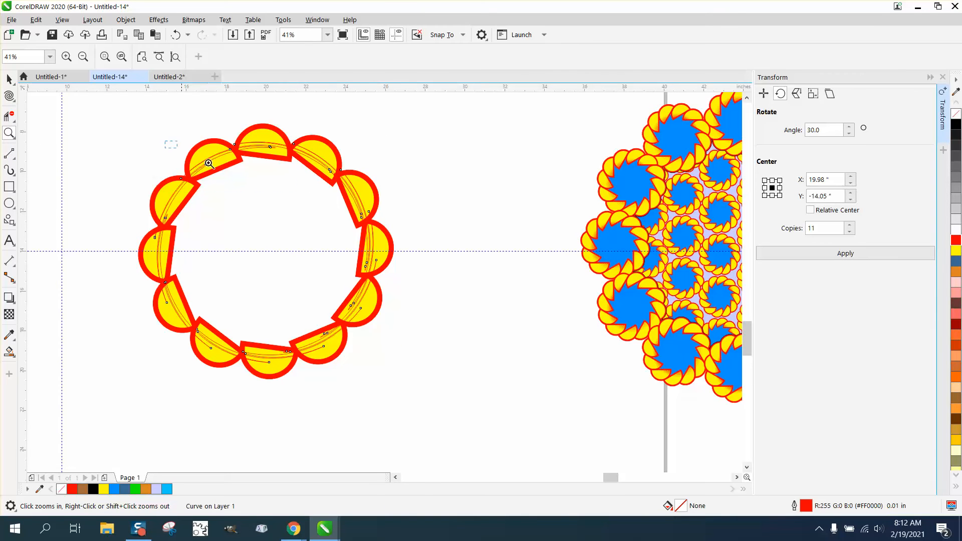
{"action": "left_click_drag", "start_coordinate": [204, 157], "coordinate": [315, 197]}
{"action": "right_click", "coordinate": [392, 202]}
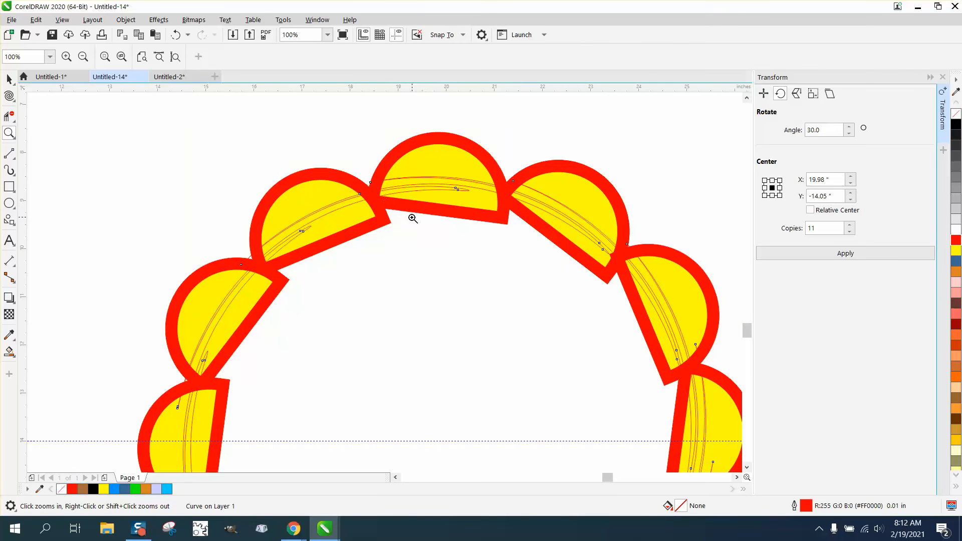
{"action": "right_click", "coordinate": [351, 185]}
{"action": "right_click", "coordinate": [313, 174]}
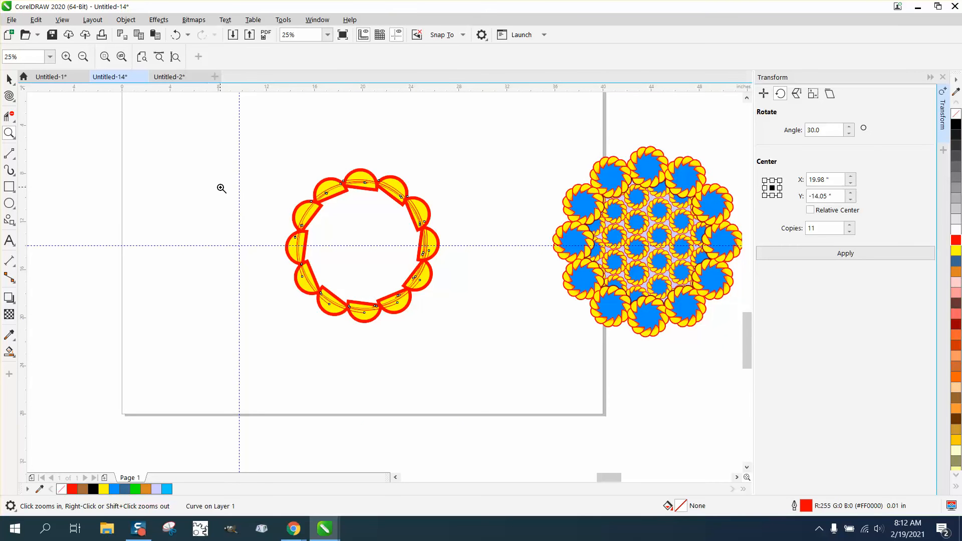
{"action": "left_click", "coordinate": [10, 351]}
{"action": "left_click", "coordinate": [136, 59]}
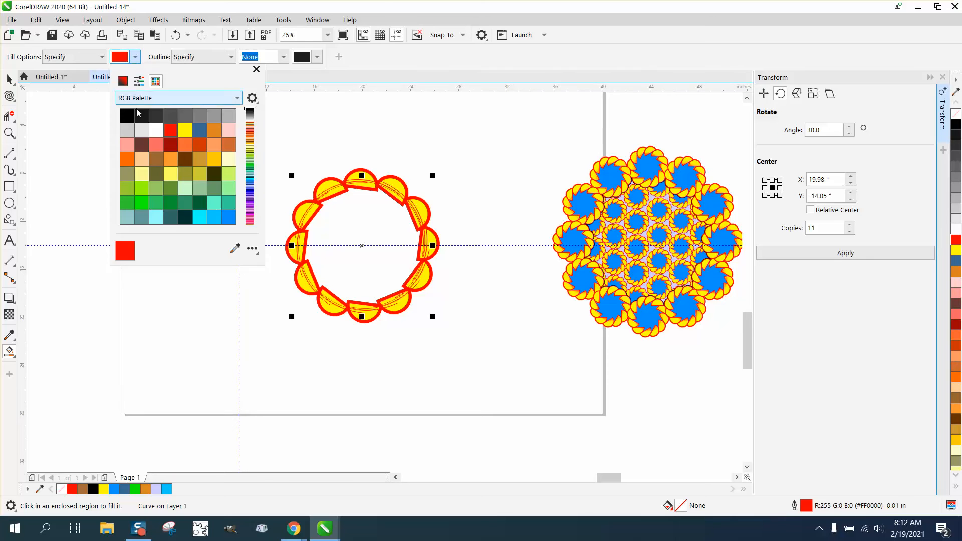
{"action": "left_click", "coordinate": [233, 219]}
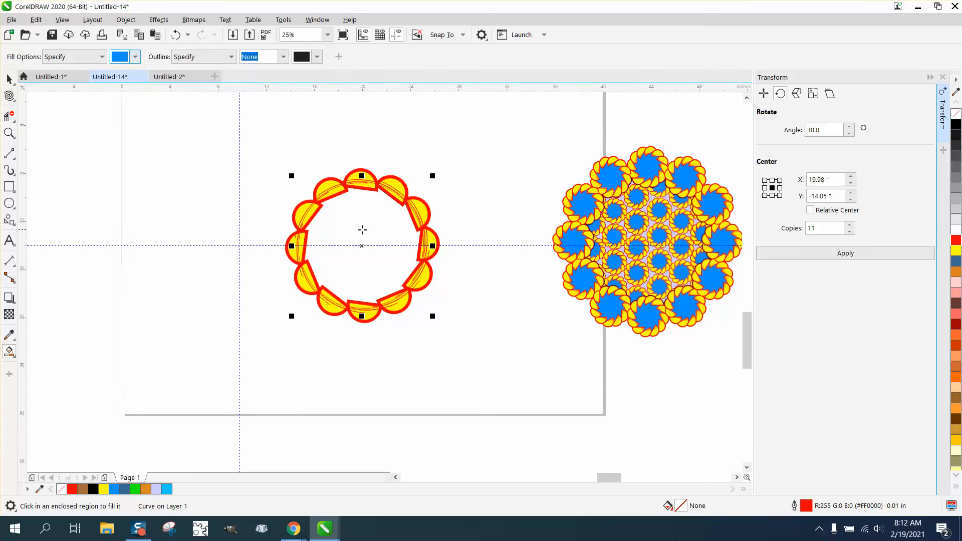
{"action": "left_click", "coordinate": [364, 229]}
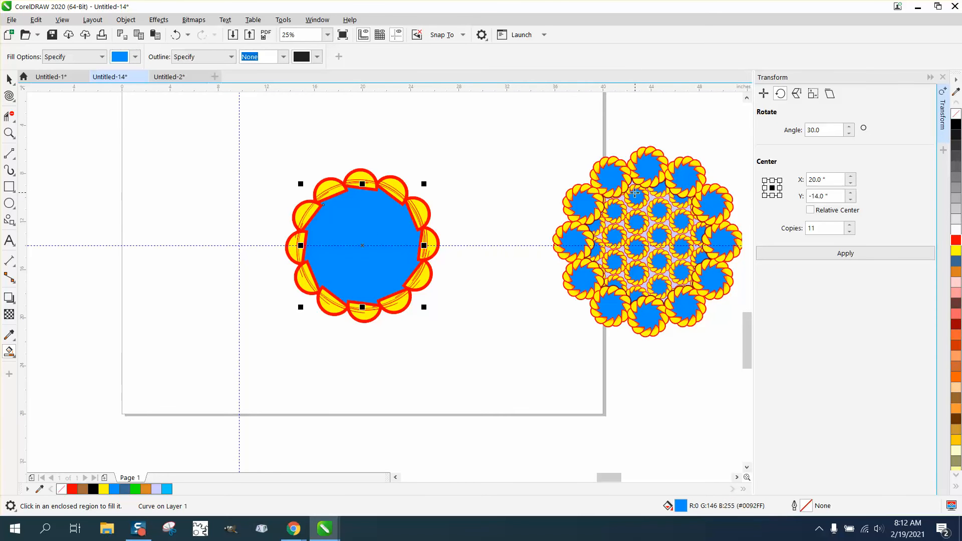
Select the half-circle ring with its twirled lines and blue centre, and group the three objects
{"action": "left_click", "coordinate": [9, 133]}
{"action": "left_click_drag", "start_coordinate": [591, 156], "coordinate": [640, 216]}
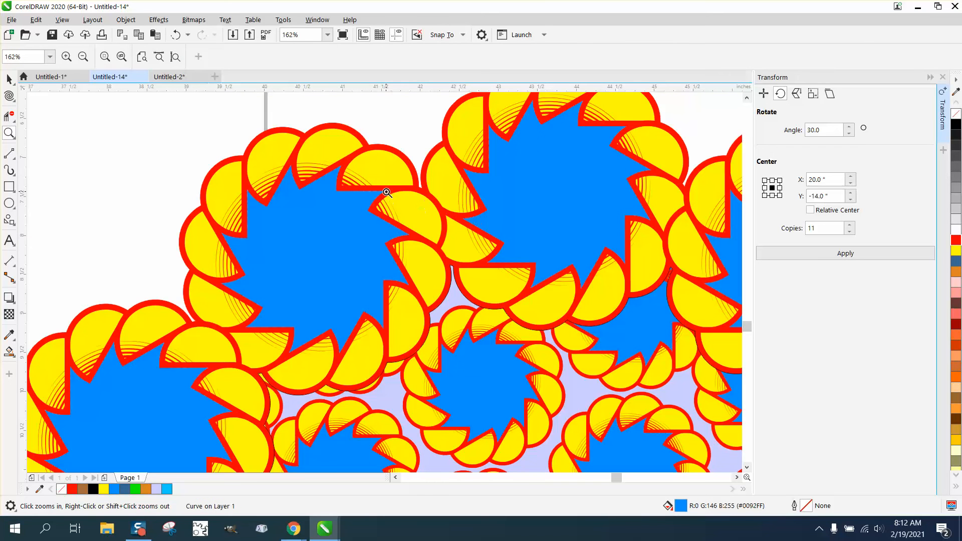
{"action": "scroll", "coordinate": [376, 171], "scroll_direction": "down", "scroll_amount": 5}
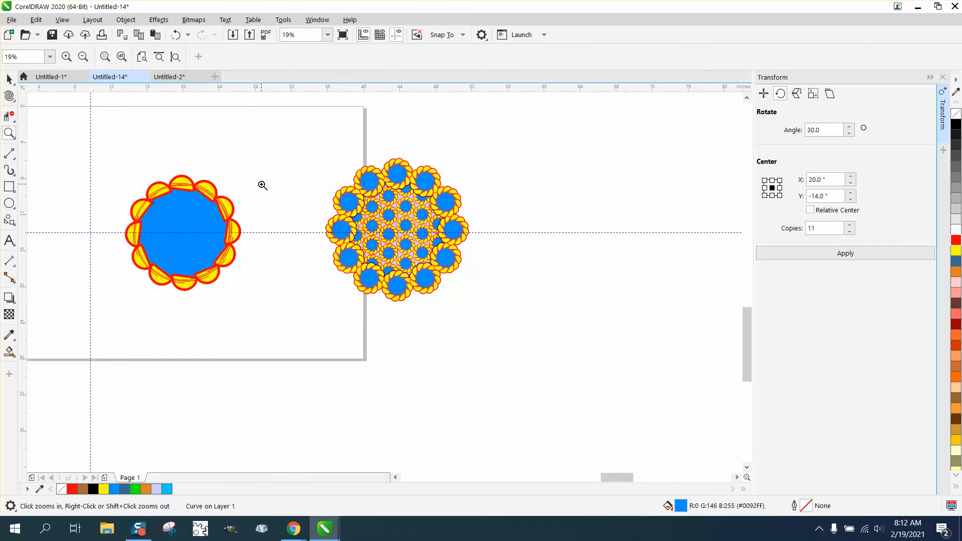
{"action": "left_click_drag", "start_coordinate": [360, 155], "coordinate": [462, 240]}
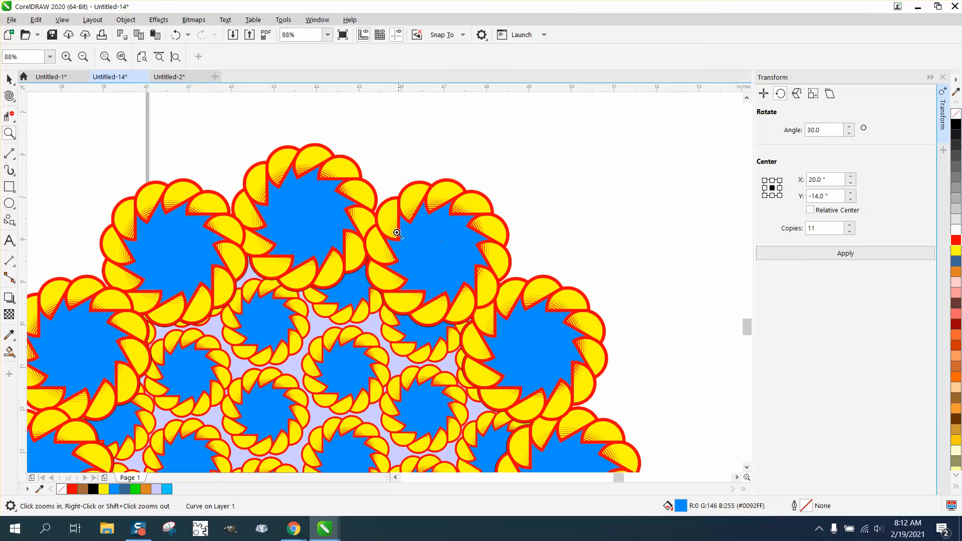
{"action": "scroll", "coordinate": [383, 222], "scroll_direction": "down", "scroll_amount": 4}
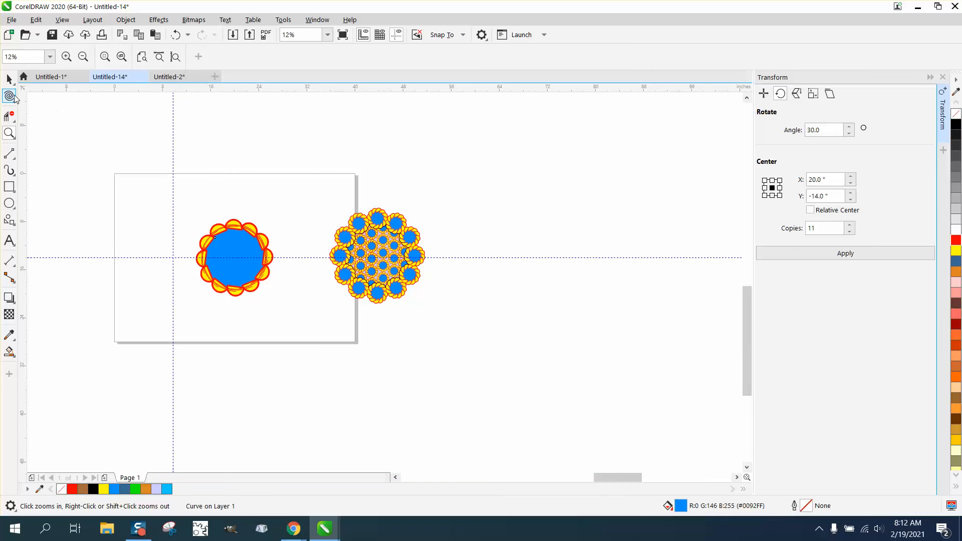
{"action": "left_click", "coordinate": [9, 78]}
{"action": "left_click_drag", "start_coordinate": [163, 192], "coordinate": [322, 331]}
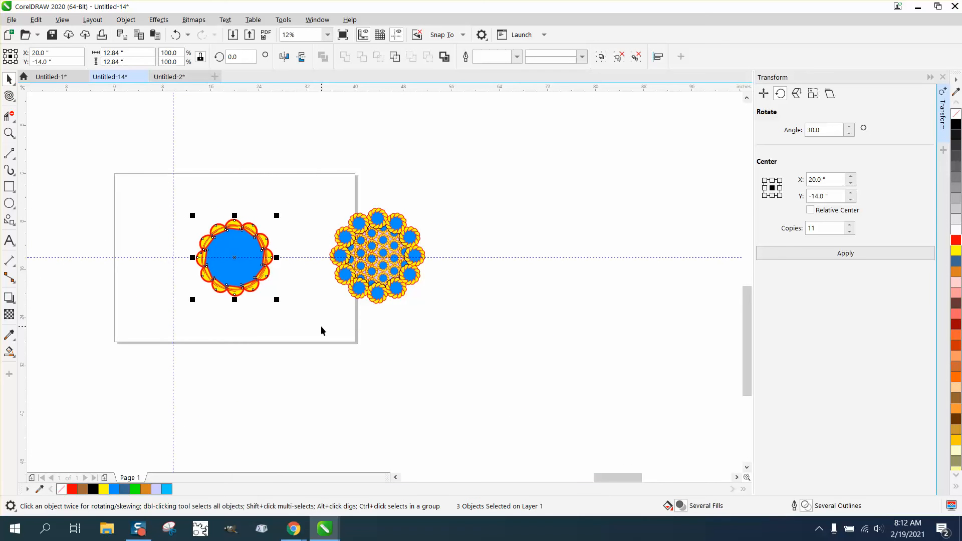
{"action": "key", "text": "ctrl+g"}
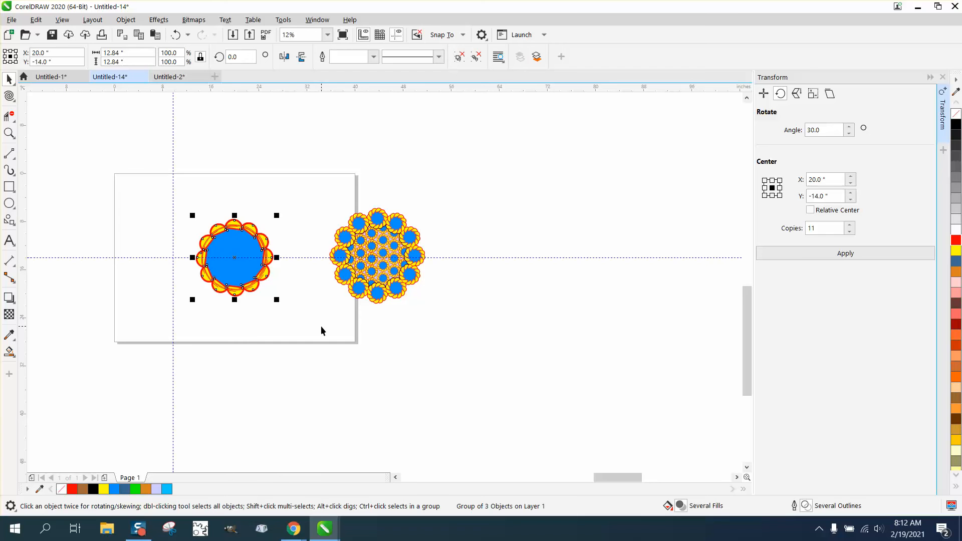
Make a small scaled-down copy of the flower group above the original and delete the full-size original
{"action": "left_click_drag", "start_coordinate": [235, 257], "coordinate": [198, 183]}
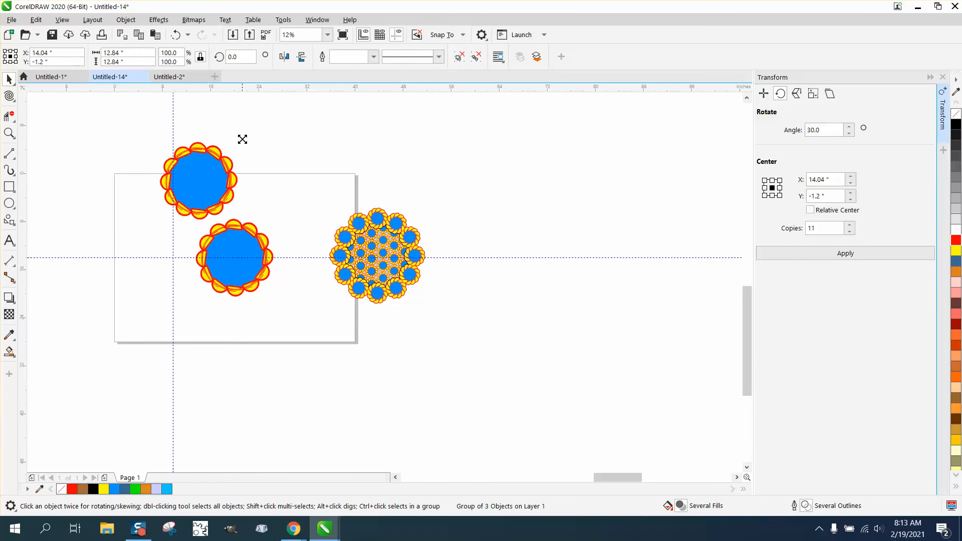
{"action": "left_click_drag", "start_coordinate": [242, 135], "coordinate": [203, 201]}
{"action": "left_click", "coordinate": [233, 255]}
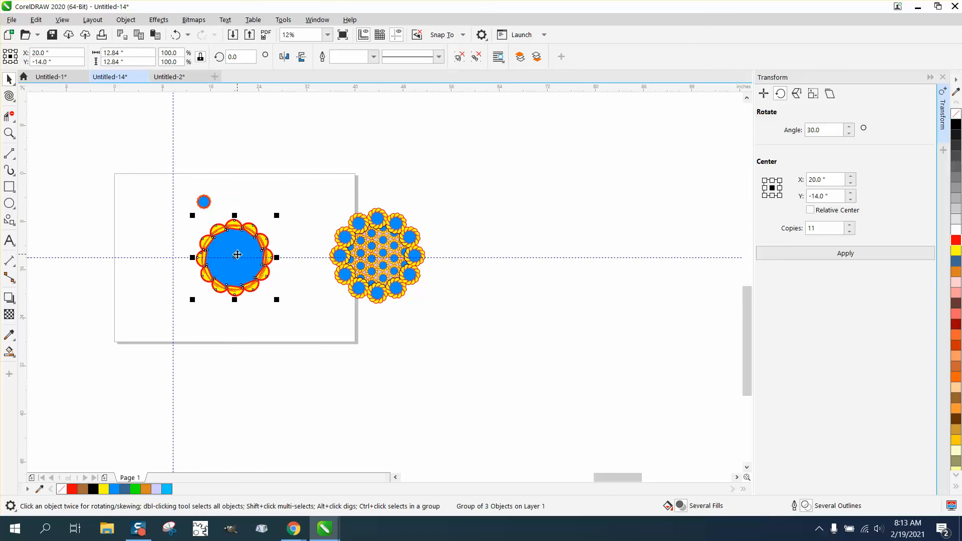
{"action": "key", "text": "Delete"}
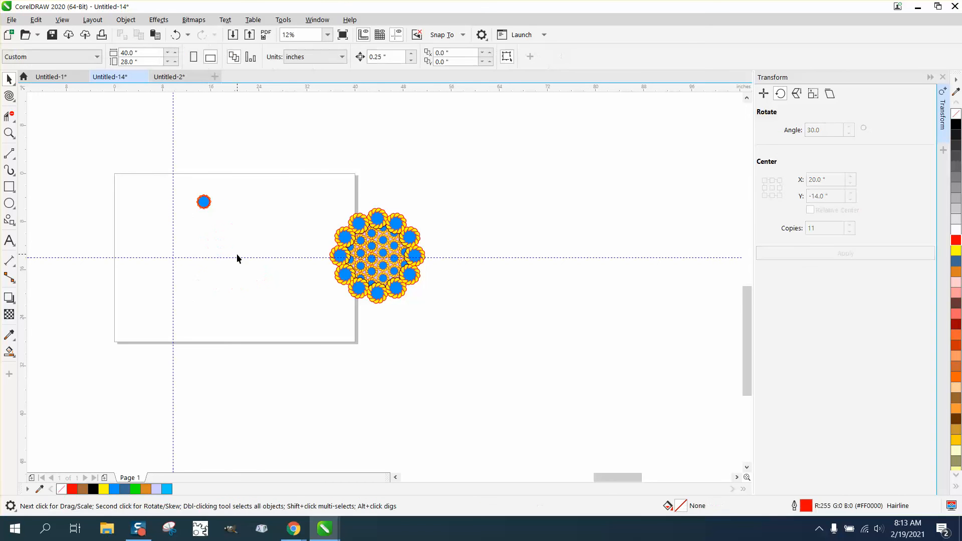
Undo the deletion of the full-size flower and ungroup it into its separate objects
{"action": "left_click", "coordinate": [175, 35]}
{"action": "left_click", "coordinate": [126, 20]}
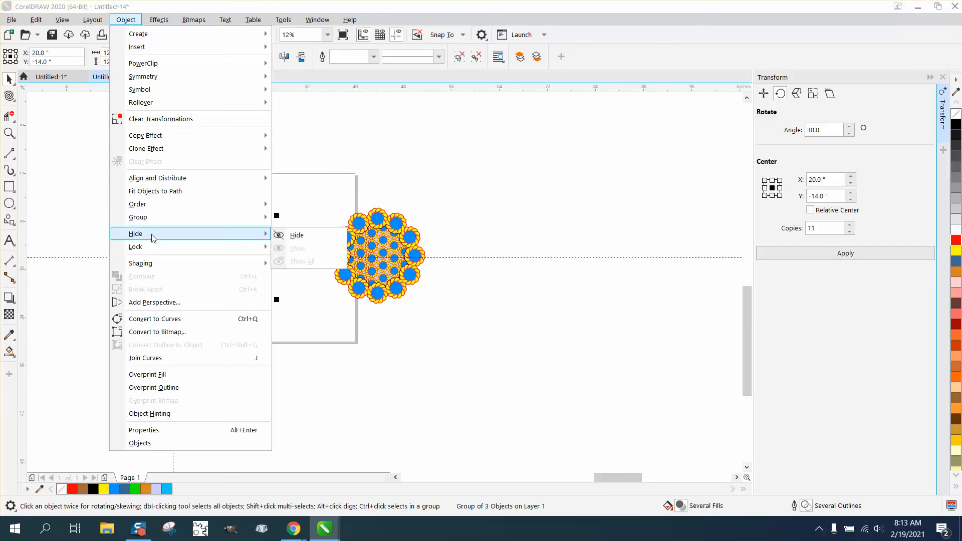
{"action": "mouse_move", "coordinate": [153, 222]}
{"action": "left_click", "coordinate": [300, 230]}
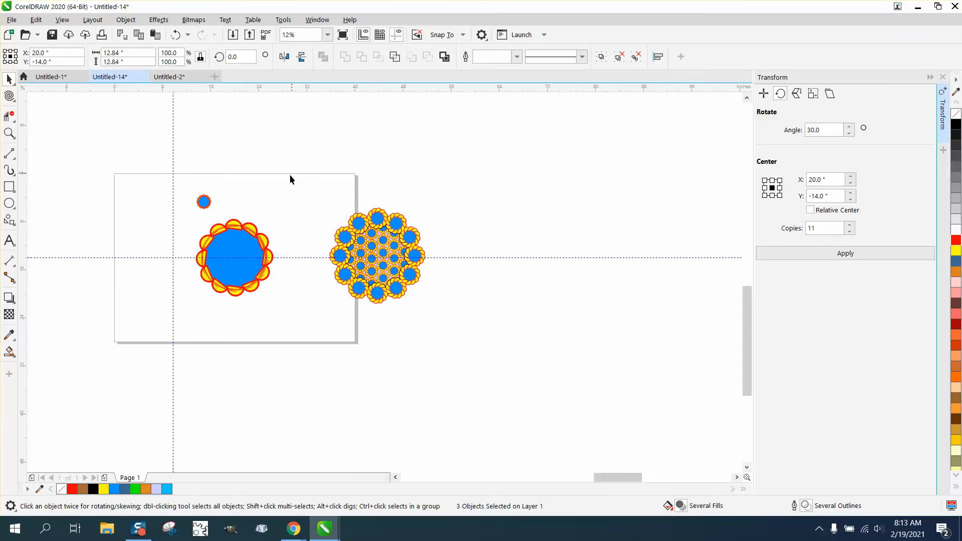
Delete the full-size flower's blue centre and move the small flower near the page's upper-left corner, at about X 3.58, Y -3.31 in
{"action": "left_click", "coordinate": [239, 259]}
{"action": "key", "text": "Delete"}
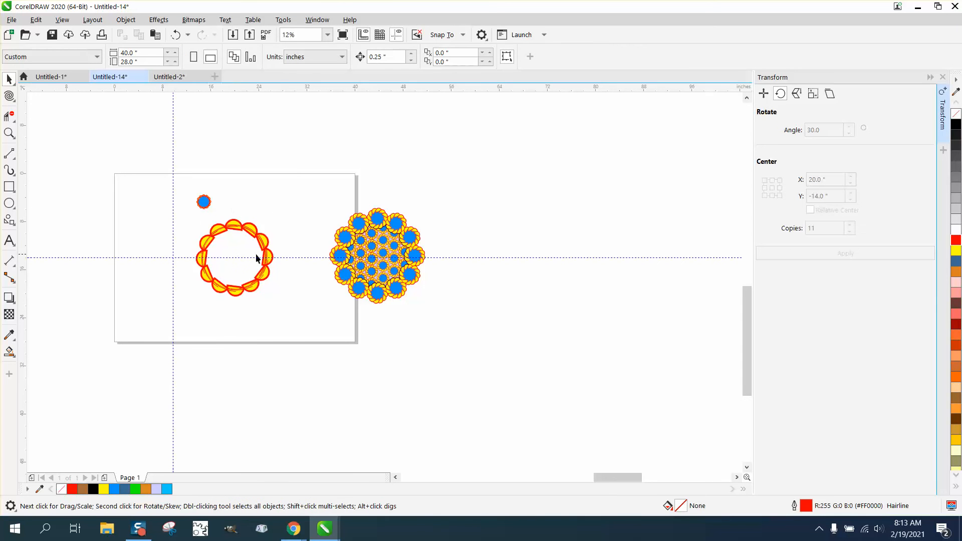
{"action": "left_click_drag", "start_coordinate": [208, 200], "coordinate": [258, 245]}
{"action": "left_click", "coordinate": [9, 133]}
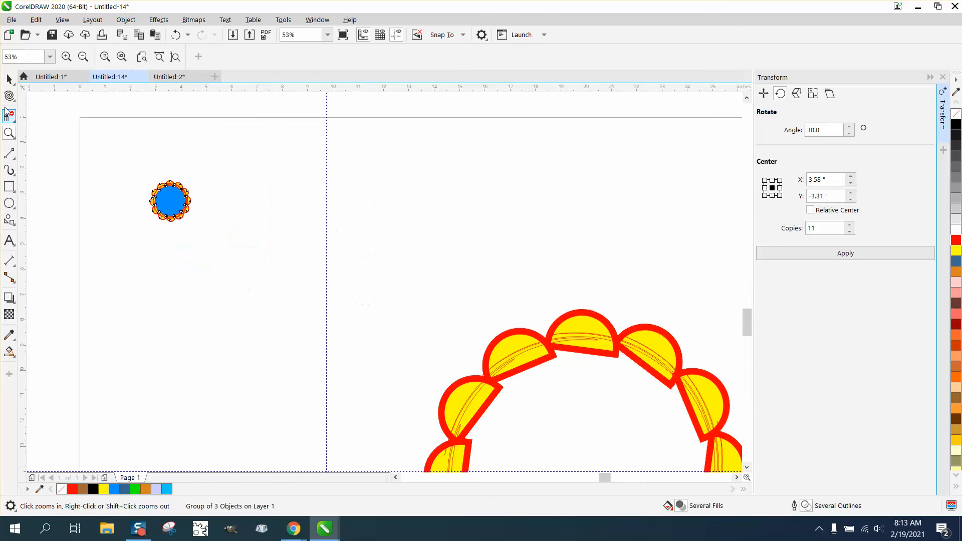
{"action": "left_click", "coordinate": [9, 79]}
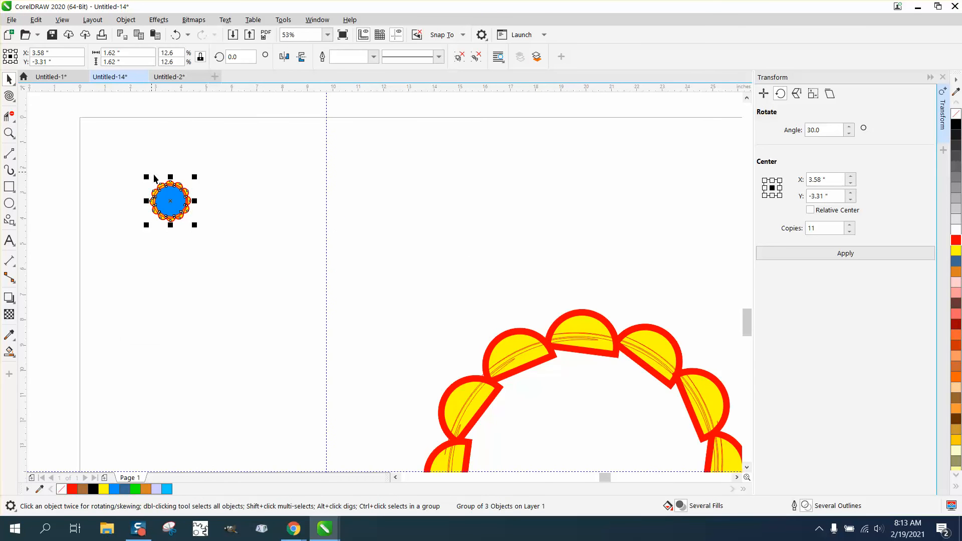
{"action": "left_click_drag", "start_coordinate": [169, 210], "coordinate": [165, 243]}
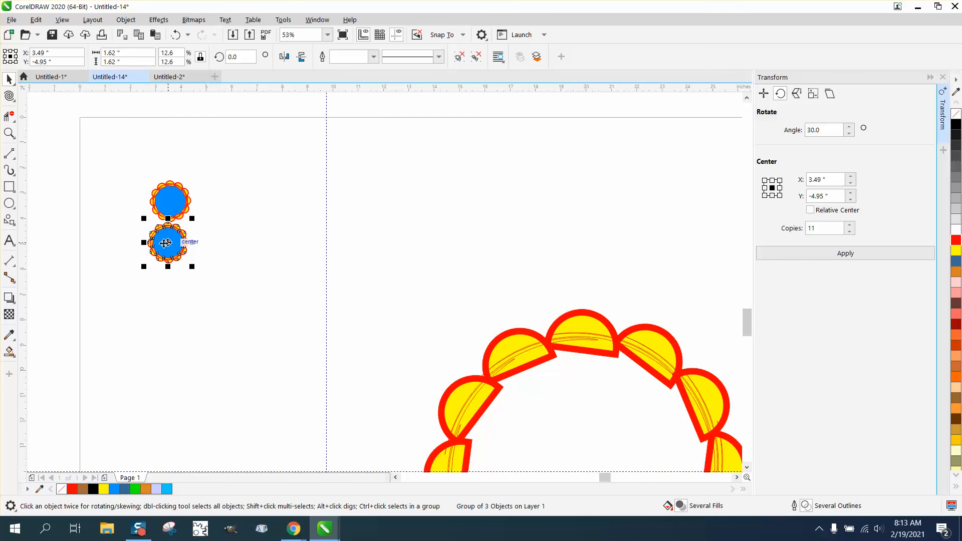
{"action": "key", "text": "Escape"}
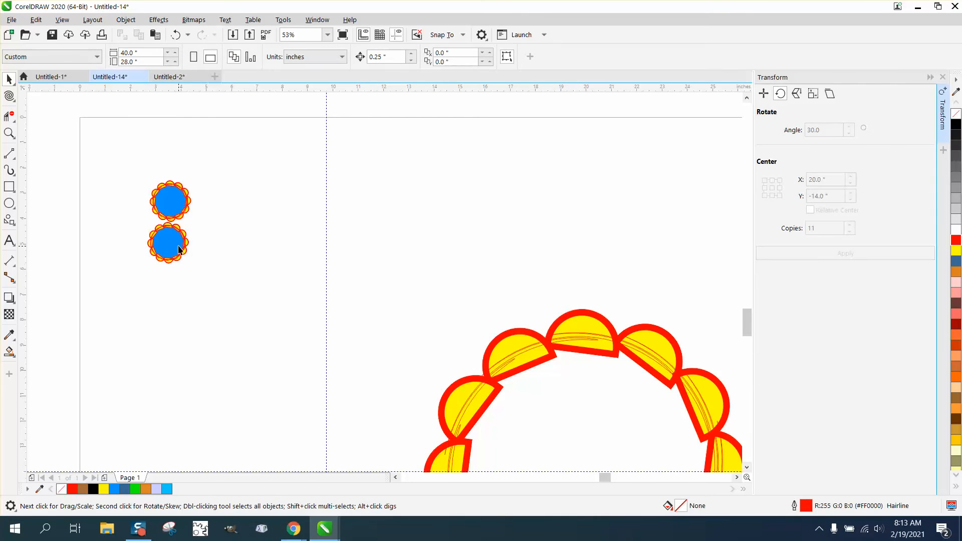
{"action": "left_click", "coordinate": [179, 249]}
{"action": "key", "text": "Delete"}
Copy the small flower straight down so the edges nearly touch, and repeat the duplication to build a vertical column of seven flowers
{"action": "left_click", "coordinate": [185, 204]}
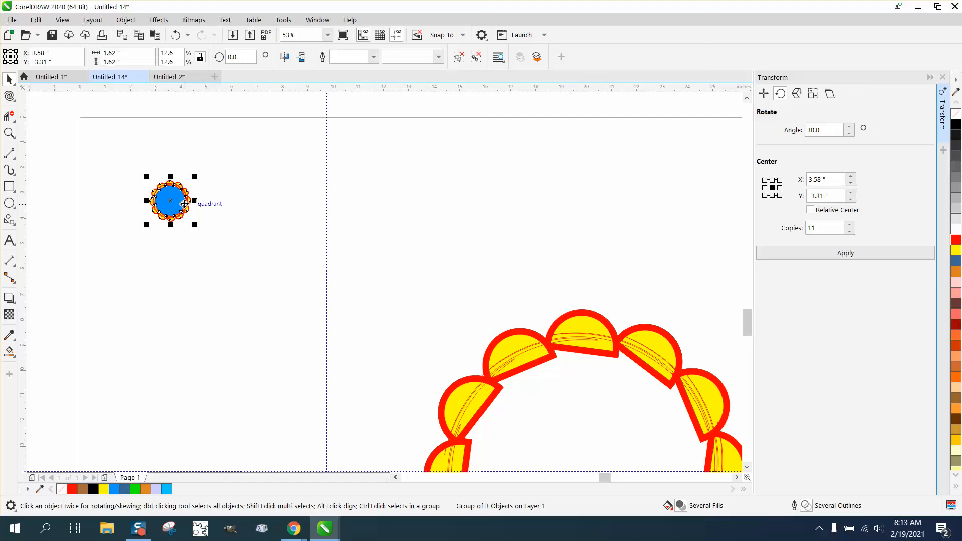
{"action": "left_click_drag", "start_coordinate": [170, 205], "coordinate": [168, 244]}
{"action": "key", "text": "ctrl+r"}
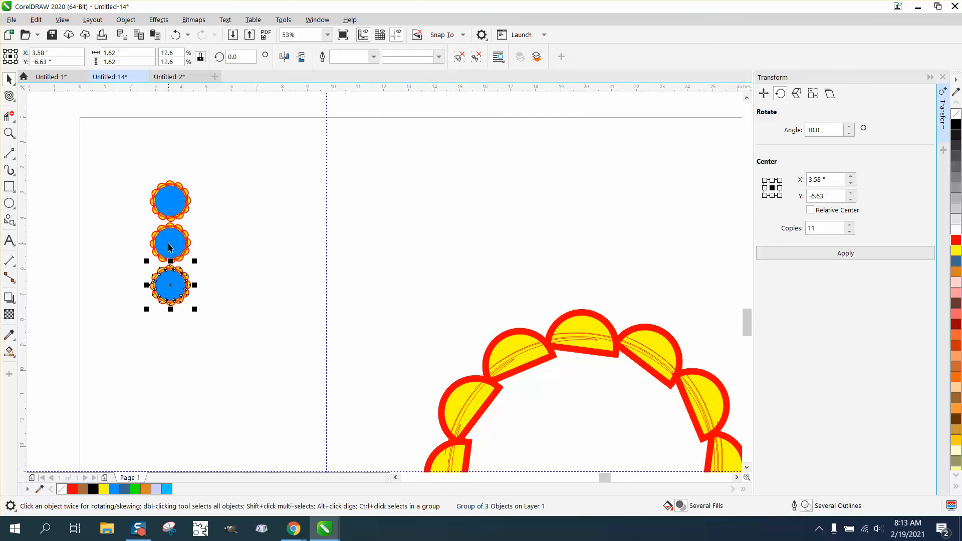
{"action": "key", "text": "ctrl+r"}
{"action": "key", "text": "ctrl+r"}
{"action": "key", "text": "ctrl+r"}
{"action": "key", "text": "ctrl+r"}
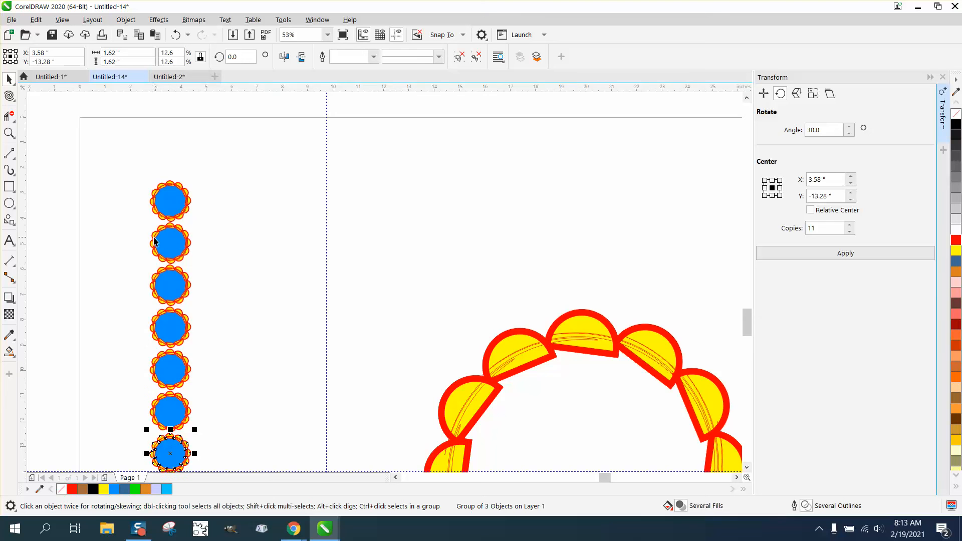
Select the whole column of seven flowers and place a copy beside it, shifted down half a flower so the two columns interlock
{"action": "scroll", "coordinate": [156, 223], "scroll_direction": "down", "scroll_amount": 2}
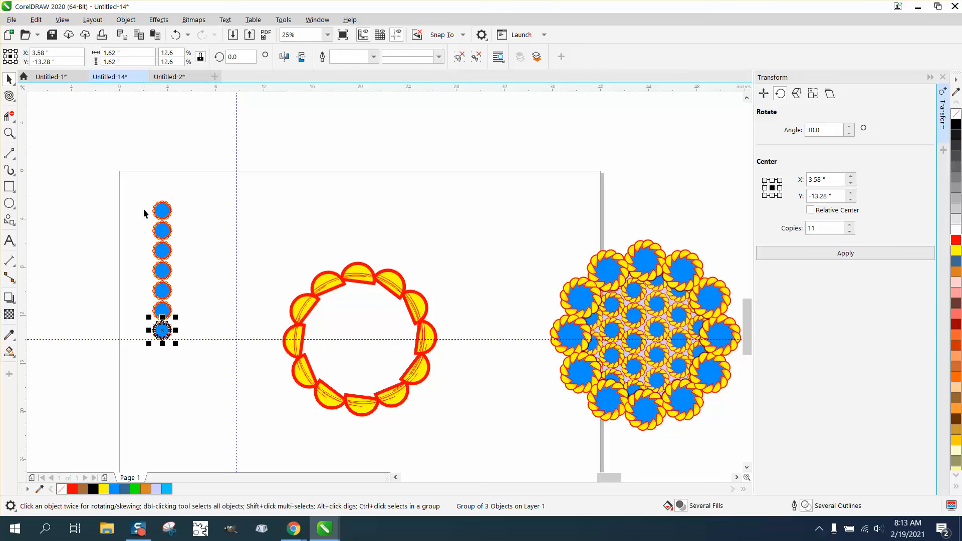
{"action": "left_click_drag", "start_coordinate": [141, 192], "coordinate": [221, 369]}
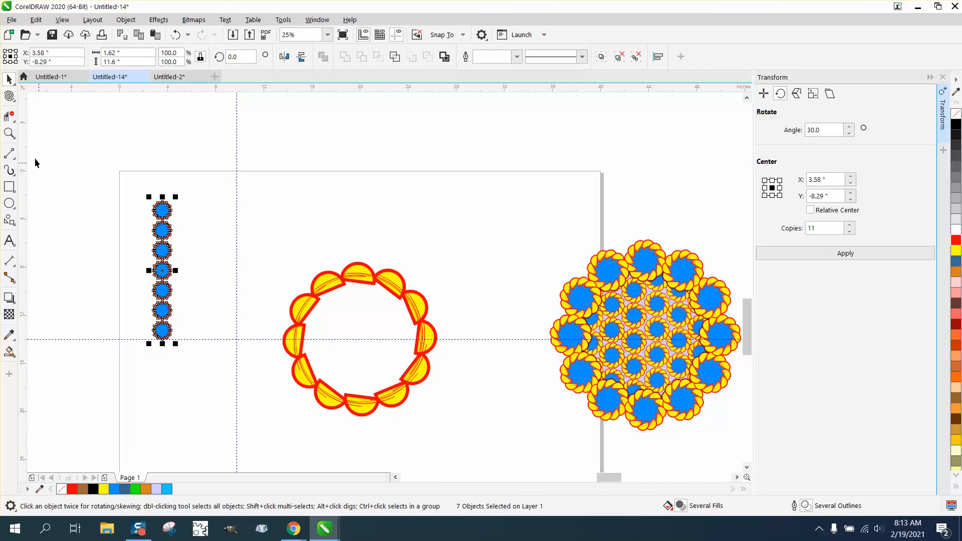
{"action": "left_click", "coordinate": [9, 133]}
{"action": "left_click_drag", "start_coordinate": [116, 183], "coordinate": [323, 399]}
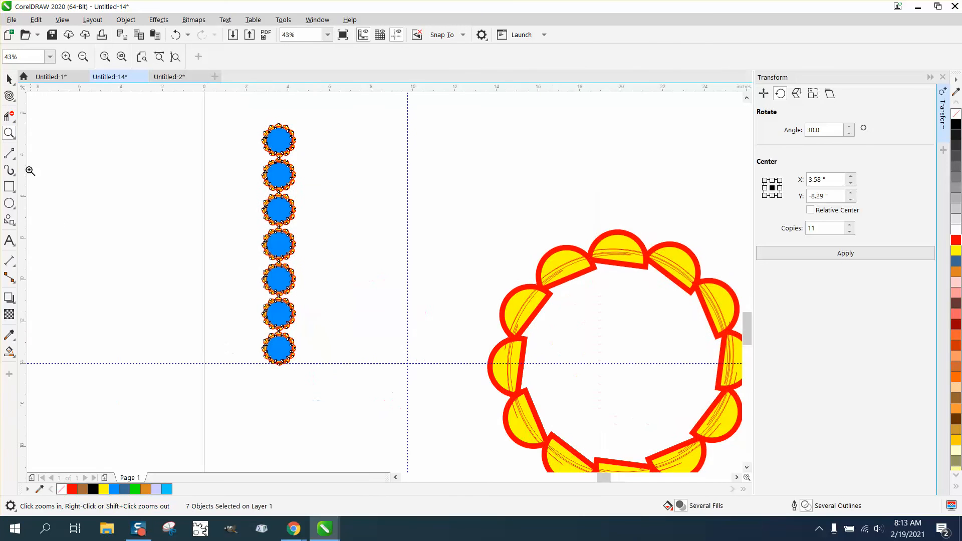
{"action": "left_click", "coordinate": [9, 79]}
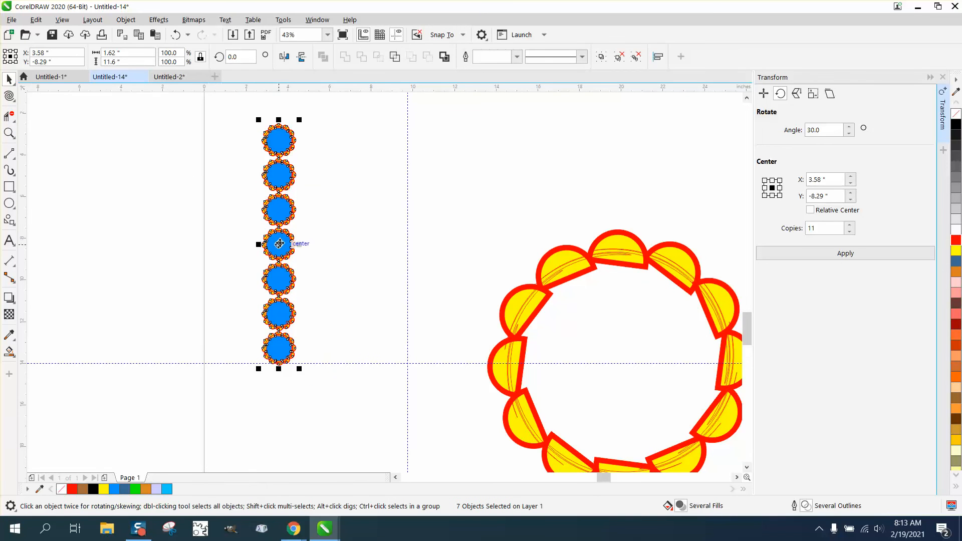
{"action": "left_click_drag", "start_coordinate": [278, 244], "coordinate": [308, 262]}
{"action": "right_click", "coordinate": [308, 261]}
Select both columns, copy them sideways against the originals, and repeat the duplication to build a staggered grid of eight columns
{"action": "left_click_drag", "start_coordinate": [236, 111], "coordinate": [264, 219]}
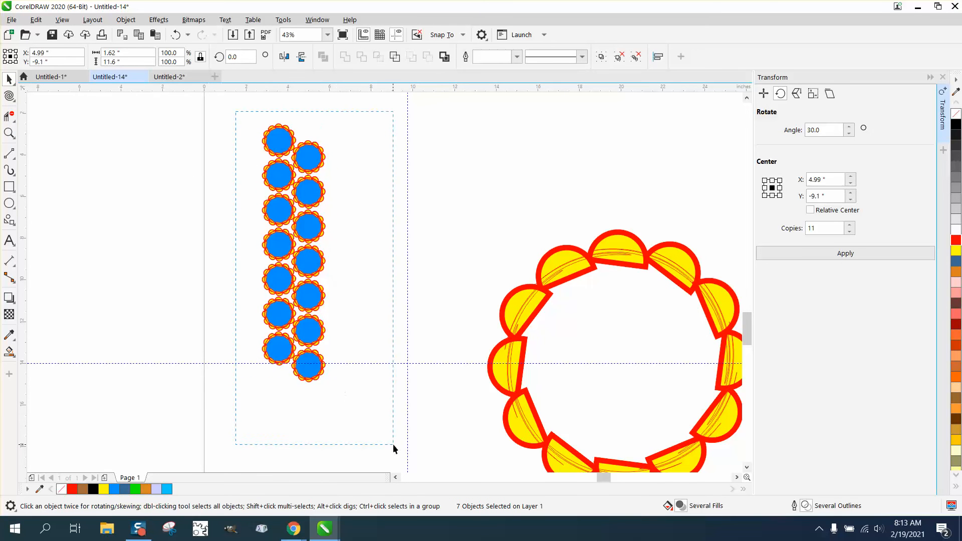
{"action": "left_click_drag", "start_coordinate": [393, 443], "coordinate": [395, 444]}
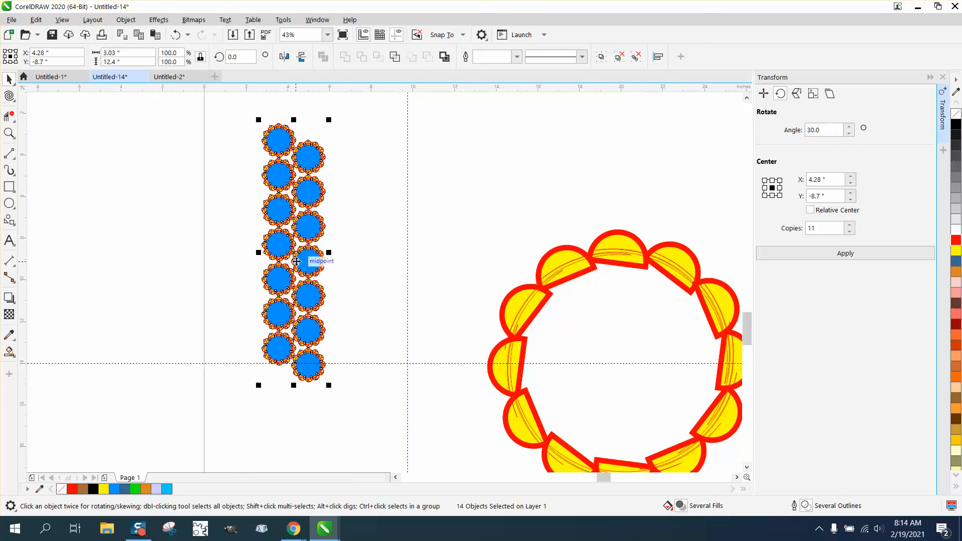
{"action": "left_click_drag", "start_coordinate": [313, 255], "coordinate": [356, 259]}
{"action": "key", "text": "ctrl+r"}
{"action": "key", "text": "ctrl+r"}
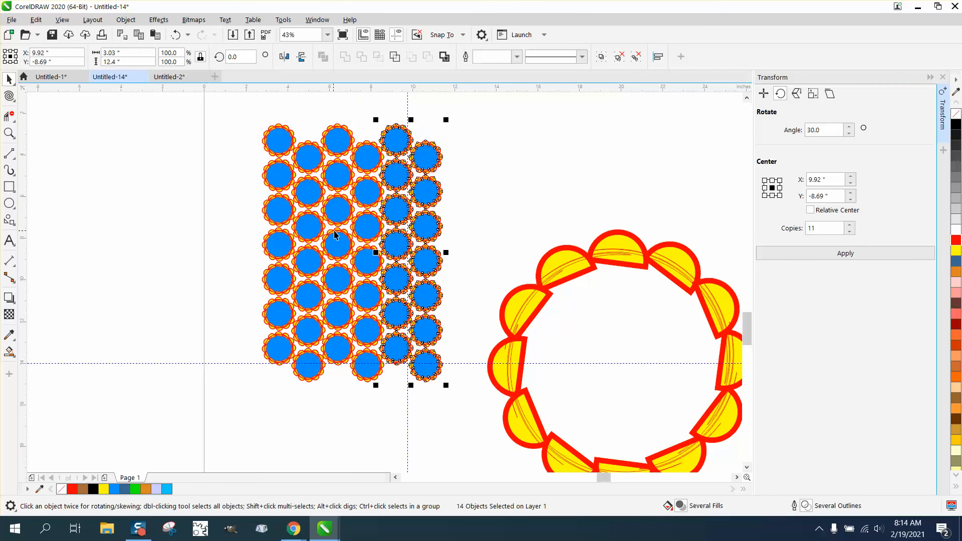
Select all 56 small flowers, move the grid clear of the half-circle ring, and group it
{"action": "scroll", "coordinate": [242, 209], "scroll_direction": "down", "scroll_amount": 2}
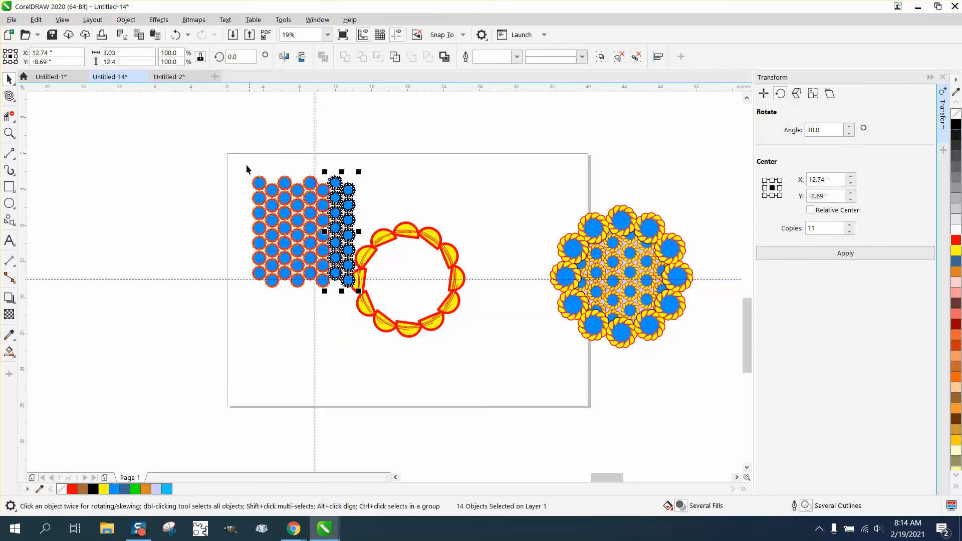
{"action": "left_click_drag", "start_coordinate": [240, 157], "coordinate": [362, 296]}
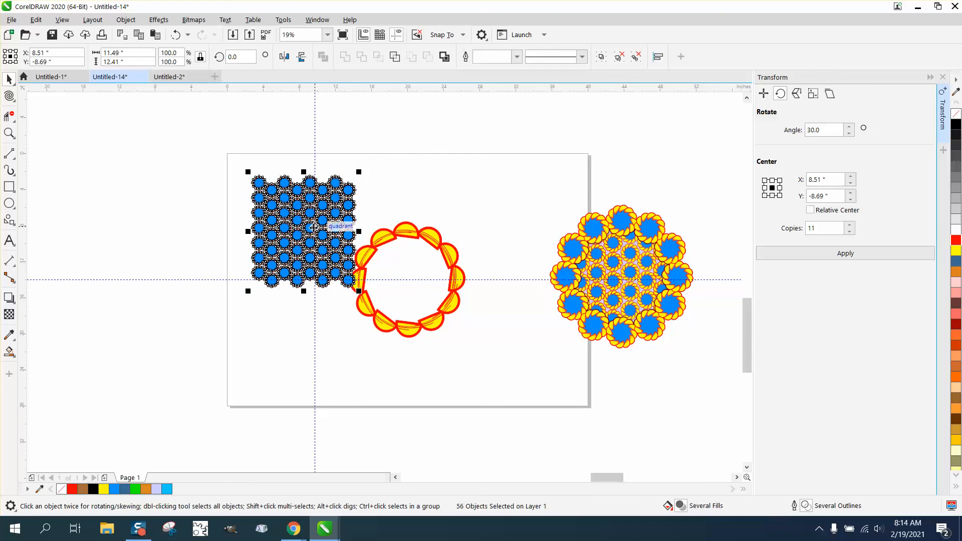
{"action": "left_click_drag", "start_coordinate": [314, 227], "coordinate": [252, 217]}
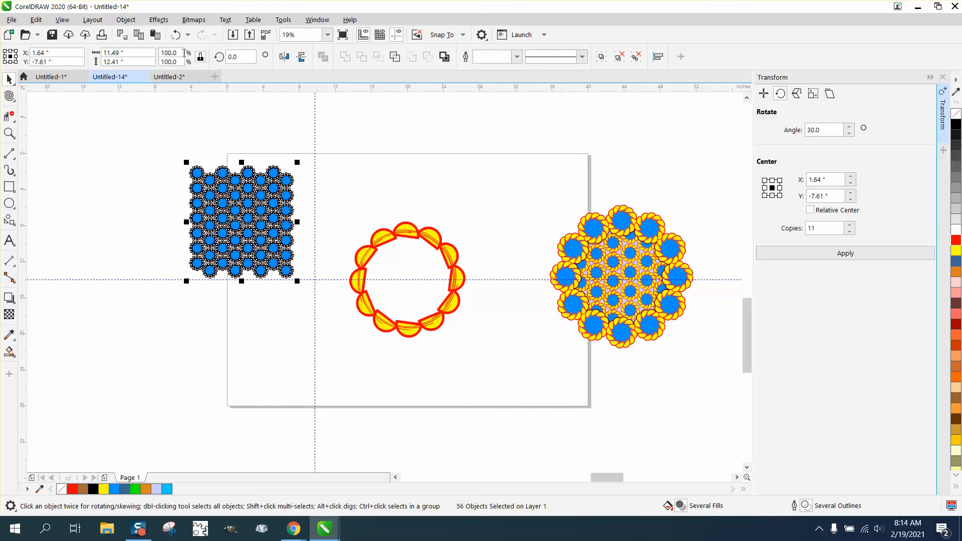
{"action": "left_click", "coordinate": [125, 19]}
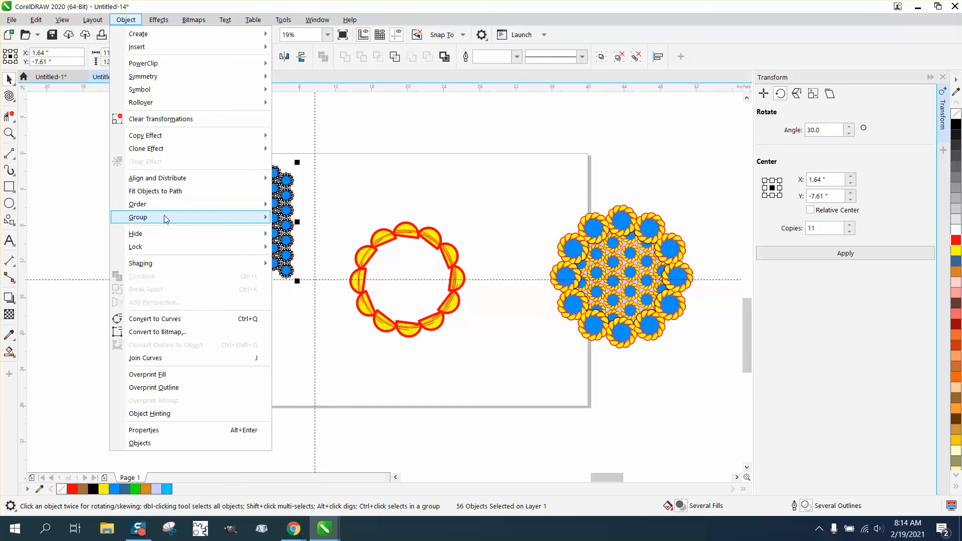
{"action": "mouse_move", "coordinate": [167, 218]}
{"action": "left_click", "coordinate": [300, 217]}
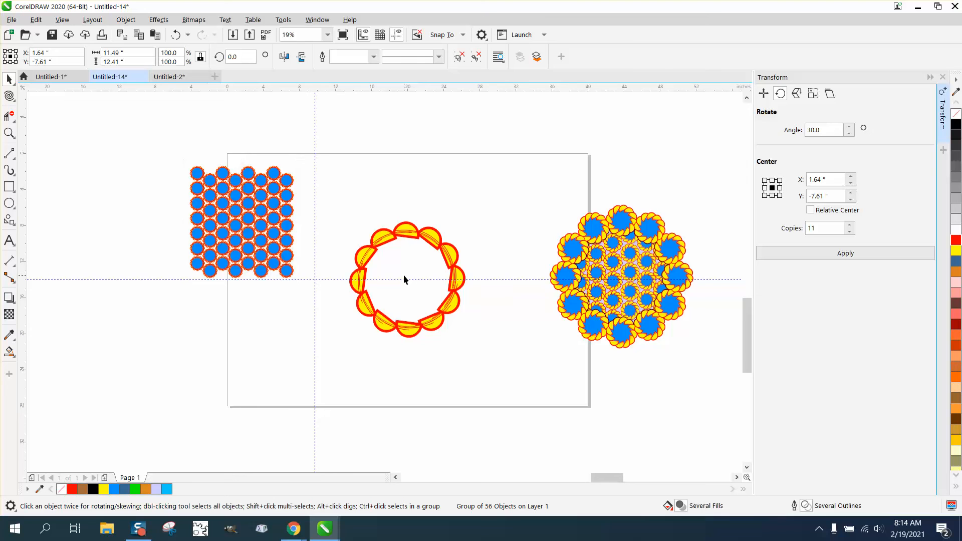
Fill the open centre of the half-circle ring with blue and no outline using Smart Fill
{"action": "left_click", "coordinate": [404, 275]}
{"action": "left_click", "coordinate": [261, 214]}
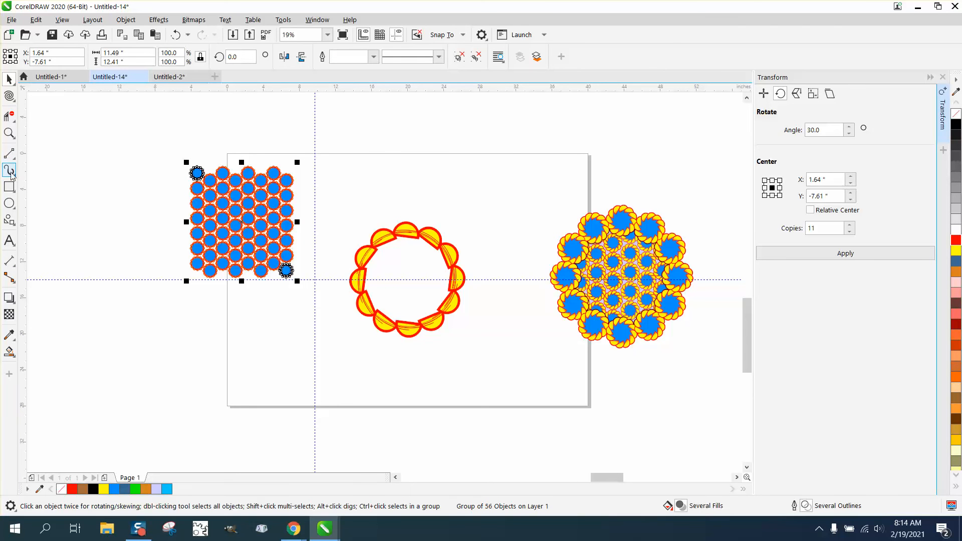
{"action": "left_click", "coordinate": [9, 352]}
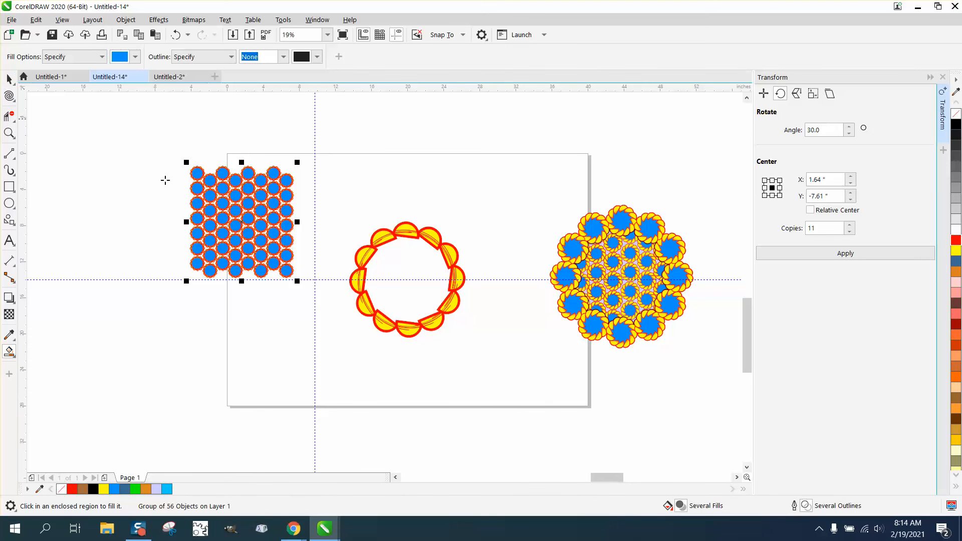
{"action": "left_click", "coordinate": [405, 282]}
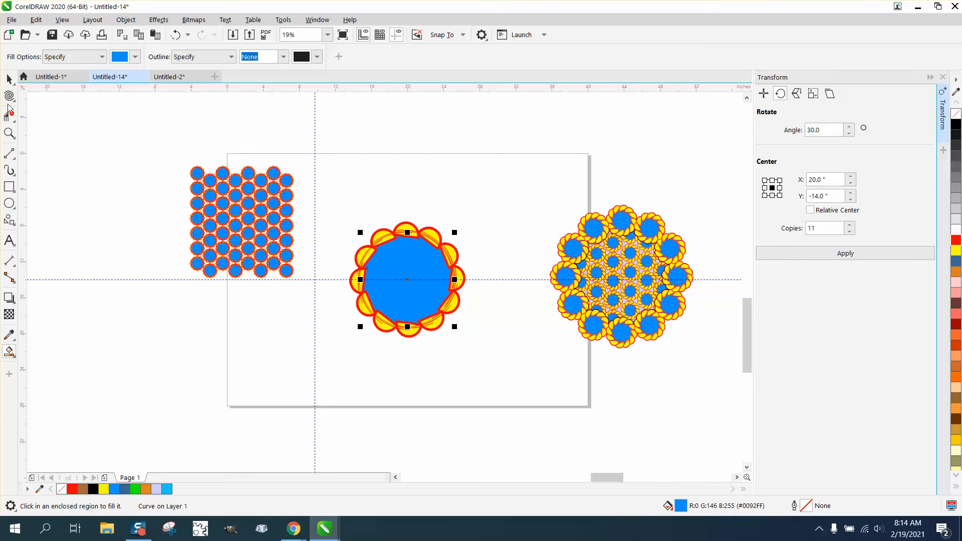
{"action": "left_click", "coordinate": [9, 79]}
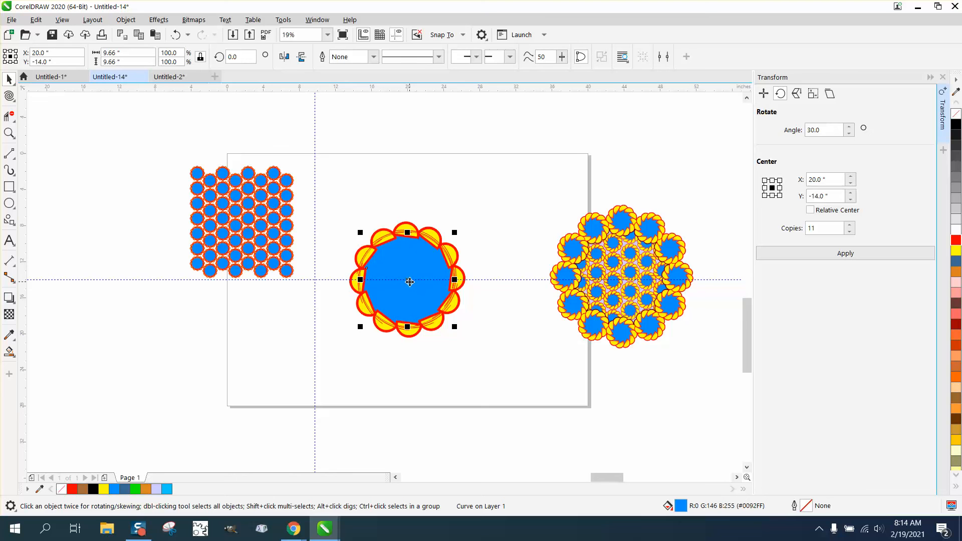
Nudge the blue centre shape out of the ring to below the flower grid, at X 2.75, Y -20.0 in
{"action": "key", "text": "Left"}
{"action": "key", "text": "Left"}
{"action": "key", "text": "Left"}
{"action": "key", "text": "Left"}
{"action": "key", "text": "Left"}
{"action": "key", "text": "Left"}
{"action": "key", "text": "Left"}
{"action": "key", "text": "Left"}
{"action": "key", "text": "Left"}
{"action": "key", "text": "Left"}
{"action": "key", "text": "Left"}
{"action": "key", "text": "Left"}
{"action": "key", "text": "Left"}
{"action": "key", "text": "Left"}
{"action": "key", "text": "Left"}
{"action": "key", "text": "Left"}
{"action": "key", "text": "Left"}
{"action": "key", "text": "Left"}
{"action": "key", "text": "Left"}
{"action": "key", "text": "Left"}
{"action": "key", "text": "Left"}
{"action": "key", "text": "Left"}
{"action": "key", "text": "Left"}
{"action": "key", "text": "Left"}
{"action": "key", "text": "Left"}
{"action": "key", "text": "Left"}
{"action": "key", "text": "Left"}
{"action": "key", "text": "Left"}
{"action": "key", "text": "Left"}
{"action": "key", "text": "Left"}
{"action": "key", "text": "Left"}
{"action": "key", "text": "Left"}
{"action": "key", "text": "Left"}
{"action": "key", "text": "Left"}
{"action": "key", "text": "Left"}
{"action": "key", "text": "Left"}
{"action": "key", "text": "Left"}
{"action": "key", "text": "Left"}
{"action": "key", "text": "Left"}
{"action": "key", "text": "Left"}
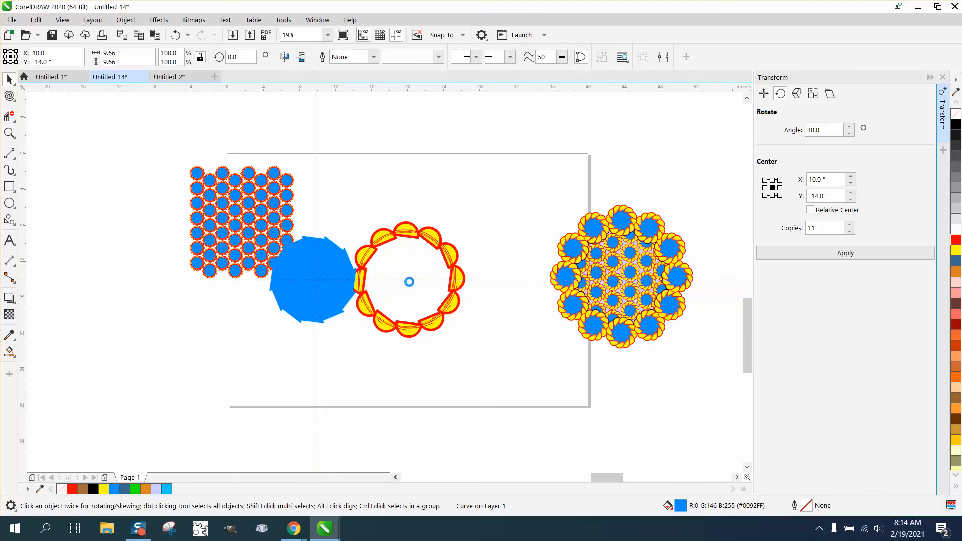
{"action": "key", "text": "Down"}
{"action": "key", "text": "Down"}
{"action": "key", "text": "Down"}
{"action": "key", "text": "Down"}
{"action": "key", "text": "Down"}
{"action": "key", "text": "Down"}
{"action": "key", "text": "Down"}
{"action": "key", "text": "Down"}
{"action": "key", "text": "Down"}
{"action": "key", "text": "Down"}
{"action": "key", "text": "Down"}
{"action": "key", "text": "Down"}
{"action": "key", "text": "Down"}
{"action": "key", "text": "Down"}
{"action": "key", "text": "Down"}
{"action": "key", "text": "Down"}
{"action": "key", "text": "Down"}
{"action": "key", "text": "Down"}
{"action": "key", "text": "Down"}
{"action": "key", "text": "Down"}
{"action": "key", "text": "Down"}
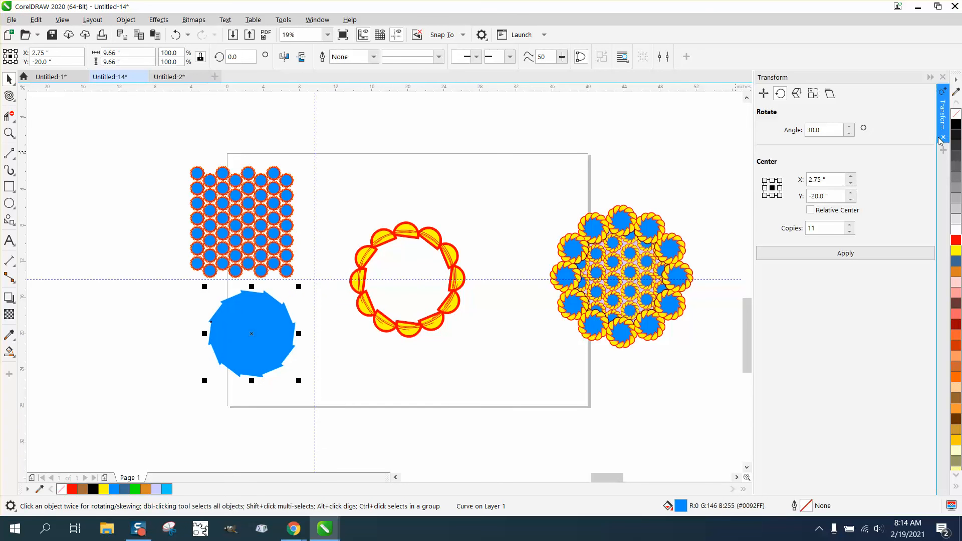
Remove the blue fill from the centre shape and give it a black outline
{"action": "left_click", "coordinate": [956, 114]}
{"action": "right_click", "coordinate": [956, 124]}
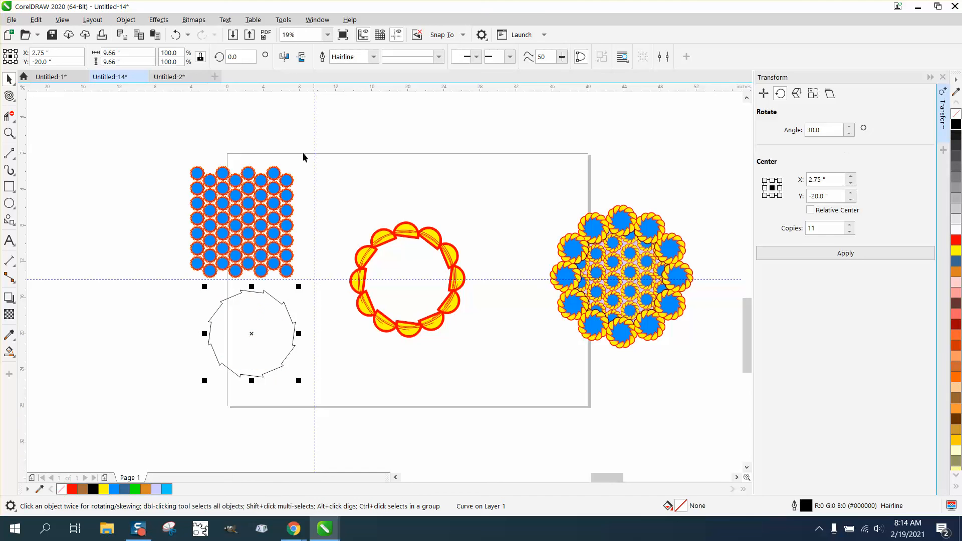
PowerClip the grouped grid of small flowers inside the black-outlined centre shape
{"action": "left_click", "coordinate": [252, 192]}
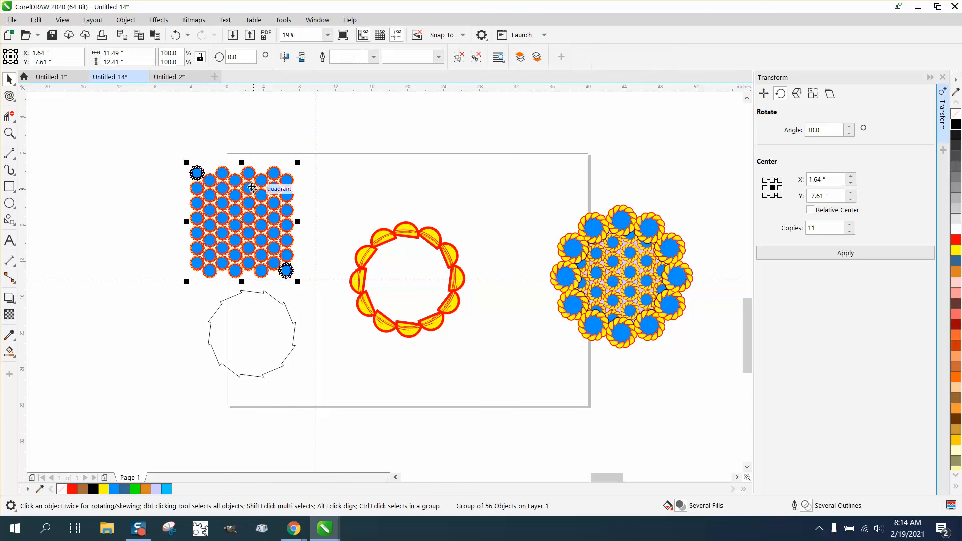
{"action": "left_click", "coordinate": [133, 22]}
{"action": "mouse_move", "coordinate": [145, 66]}
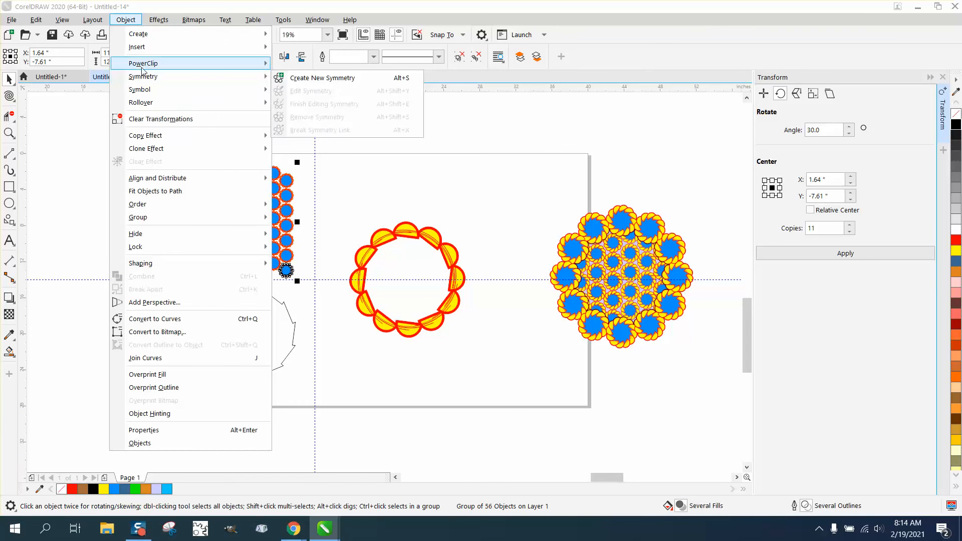
{"action": "left_click", "coordinate": [318, 66]}
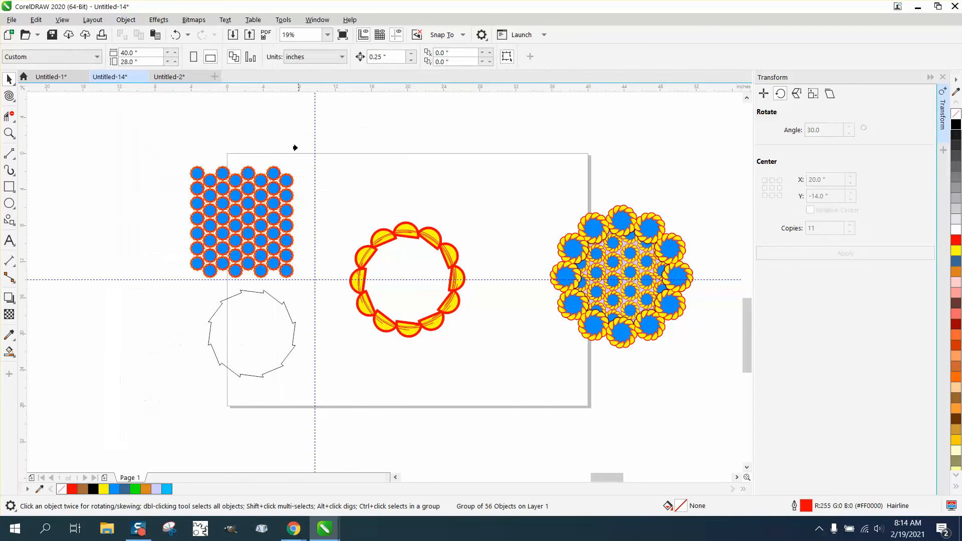
{"action": "left_click", "coordinate": [261, 321]}
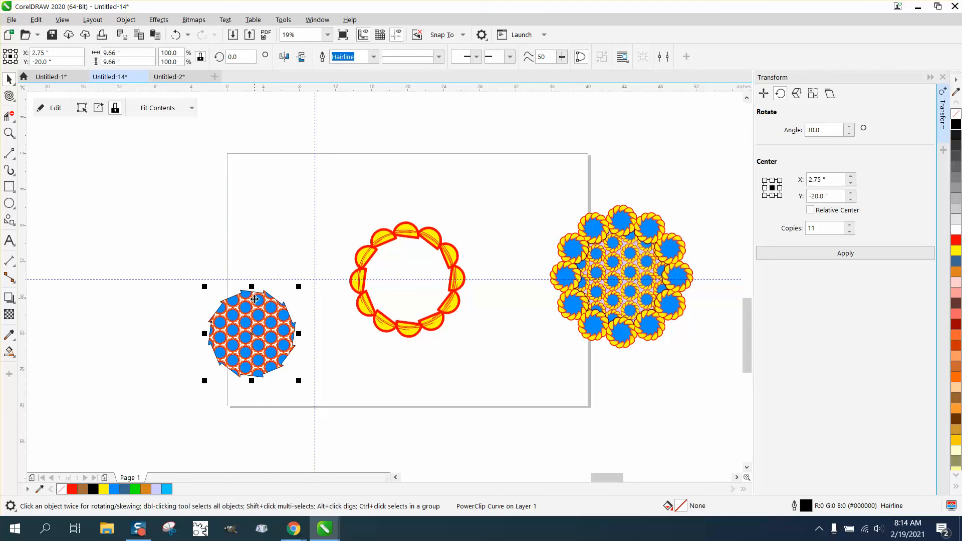
Align the flower-filled centre shape horizontally and vertically with the centre of the half-circle ring
{"action": "key", "text": "Right"}
{"action": "key", "text": "Right"}
{"action": "key", "text": "Right"}
{"action": "key", "text": "Right"}
{"action": "key", "text": "Right"}
{"action": "key", "text": "c"}
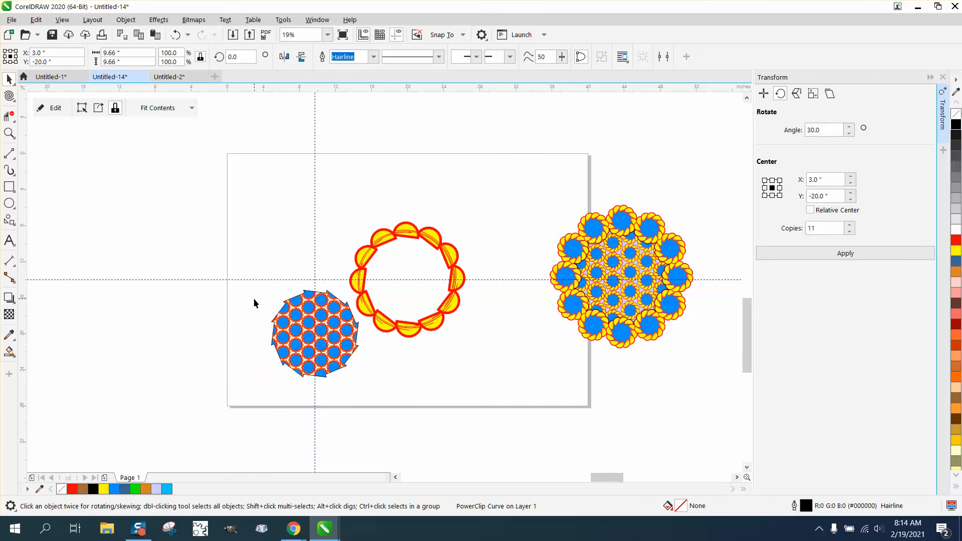
{"action": "key", "text": "e"}
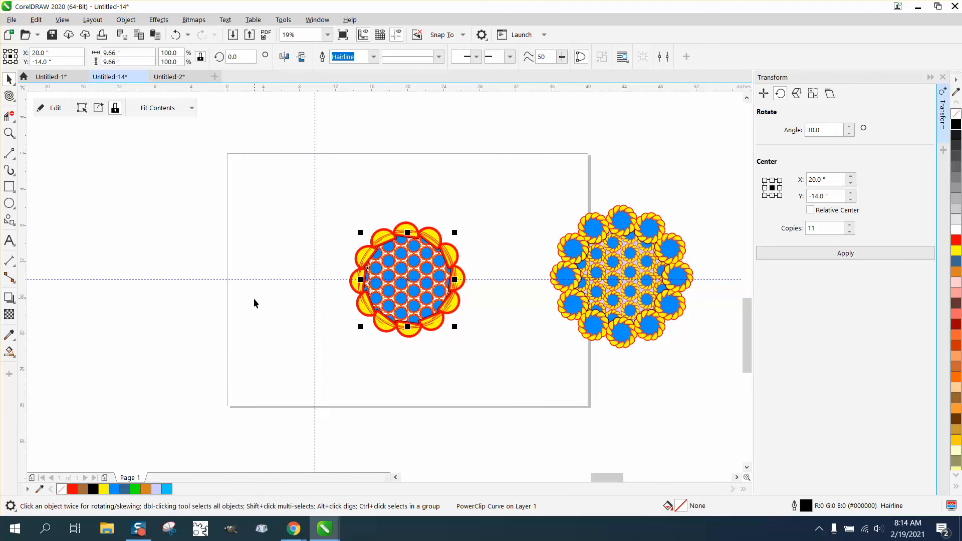
Examine the edge where the PowerClipped flower grid meets the half-circle ring
{"action": "left_click", "coordinate": [9, 132]}
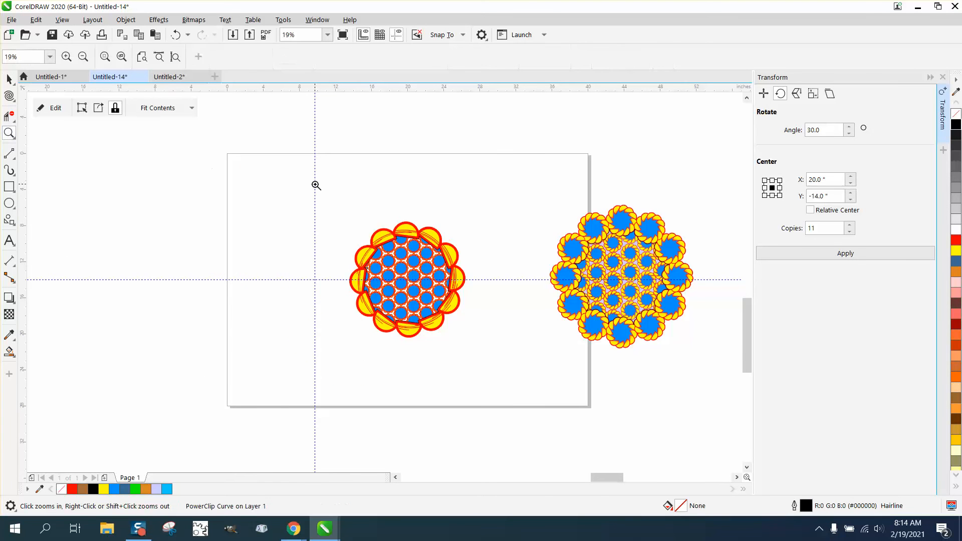
{"action": "left_click_drag", "start_coordinate": [316, 186], "coordinate": [528, 354]}
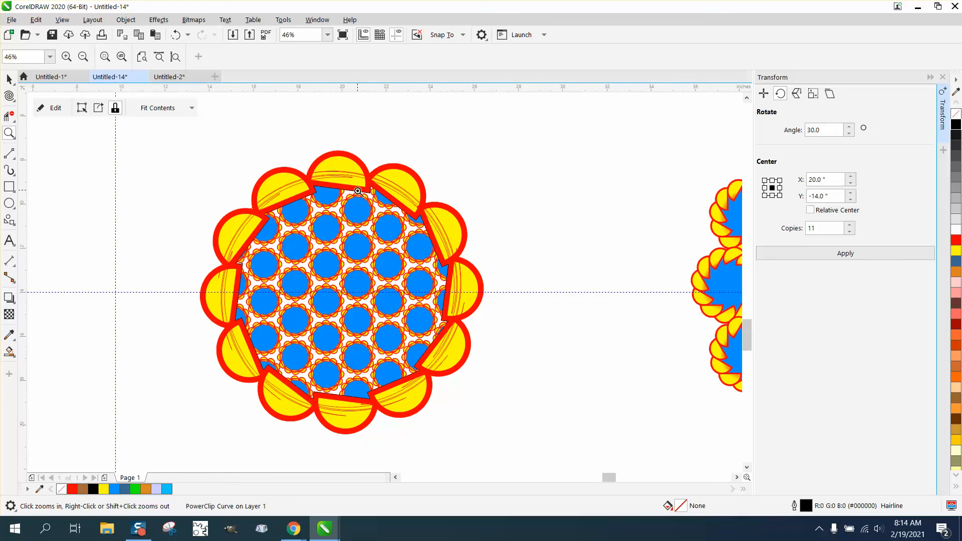
{"action": "left_click_drag", "start_coordinate": [359, 192], "coordinate": [511, 294]}
{"action": "right_click", "coordinate": [316, 244]}
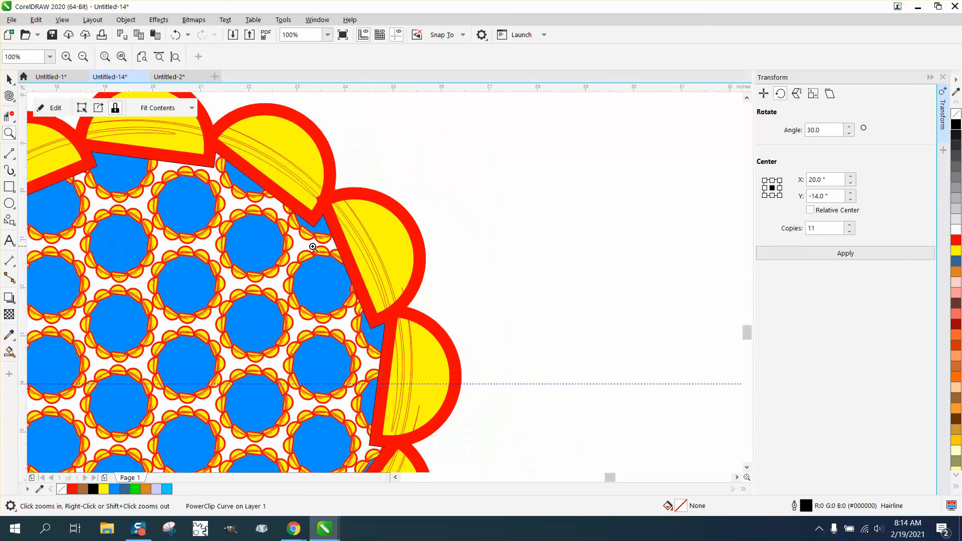
{"action": "right_click", "coordinate": [318, 247]}
{"action": "right_click", "coordinate": [351, 249]}
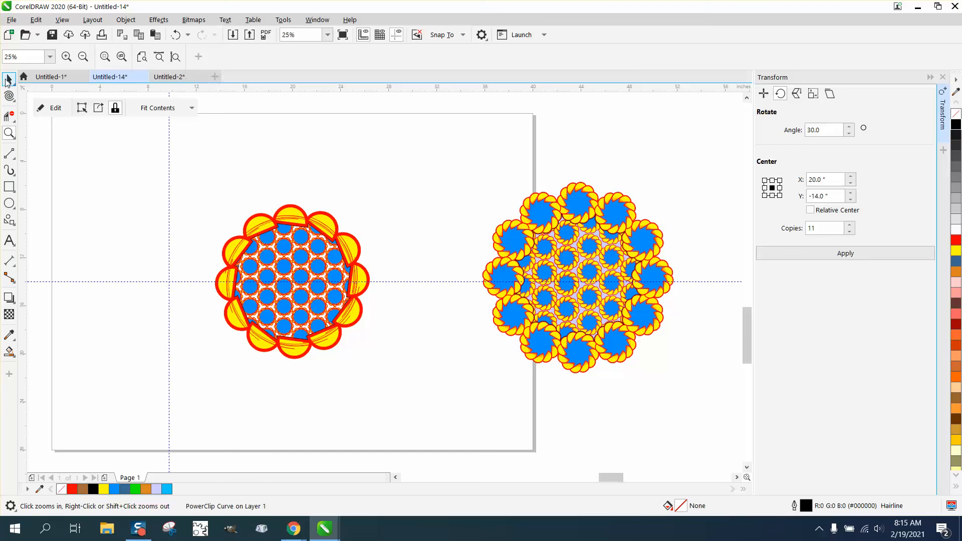
Set the nudge distance to 10 inches
{"action": "left_click", "coordinate": [8, 80]}
{"action": "left_click_drag", "start_coordinate": [176, 167], "coordinate": [440, 389]}
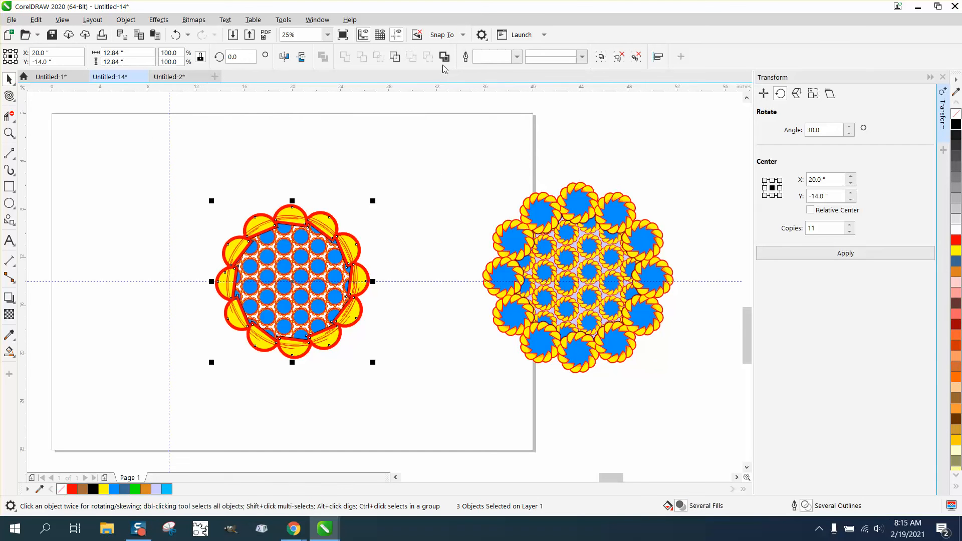
{"action": "left_click", "coordinate": [416, 107]}
{"action": "left_click_drag", "start_coordinate": [393, 57], "coordinate": [370, 56]}
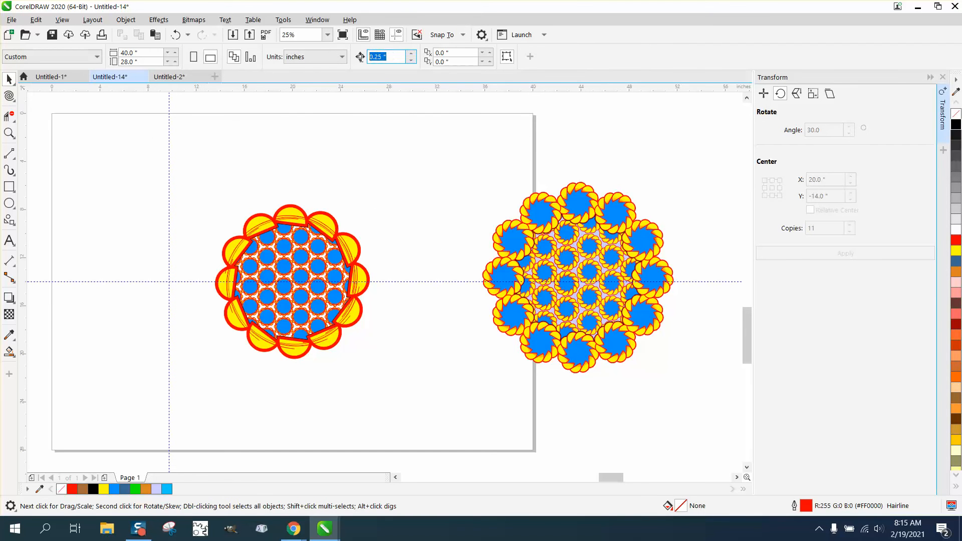
{"action": "type", "text": "10"}
Create a boundary around the whole flower and nudge it out to the left, to X 0.0, Y -14.0 in
{"action": "left_click_drag", "start_coordinate": [189, 192], "coordinate": [394, 358]}
{"action": "left_click", "coordinate": [444, 57]}
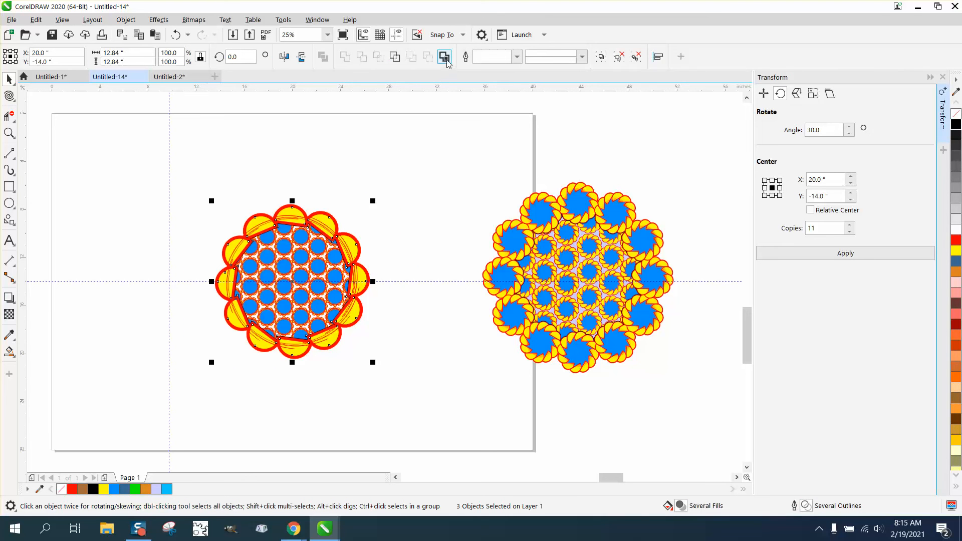
{"action": "key", "text": "Left"}
{"action": "key", "text": "Left"}
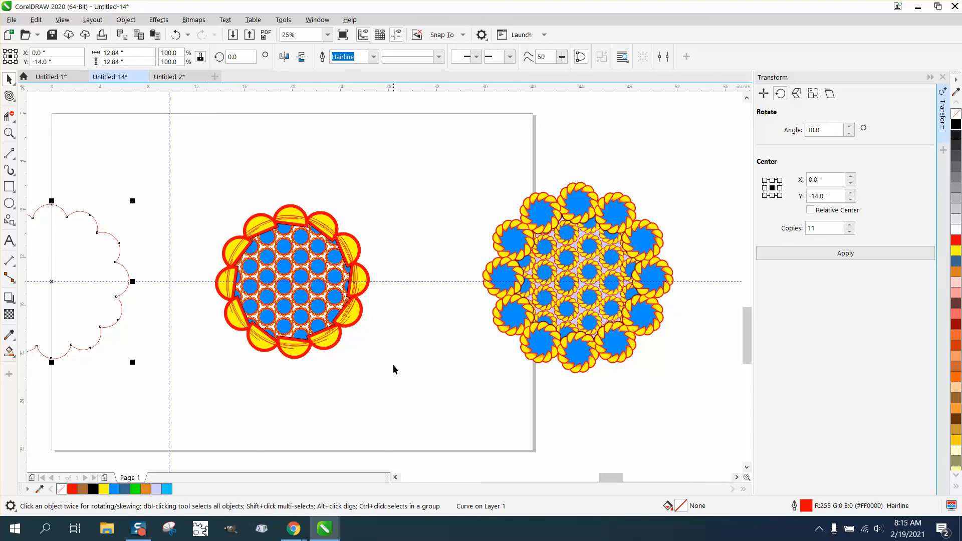
Smart-fill the scalloped boundary with light purple (#CC99FF) and no outline
{"action": "scroll", "coordinate": [169, 314], "scroll_direction": "down", "scroll_amount": 1}
{"action": "left_click", "coordinate": [9, 351]}
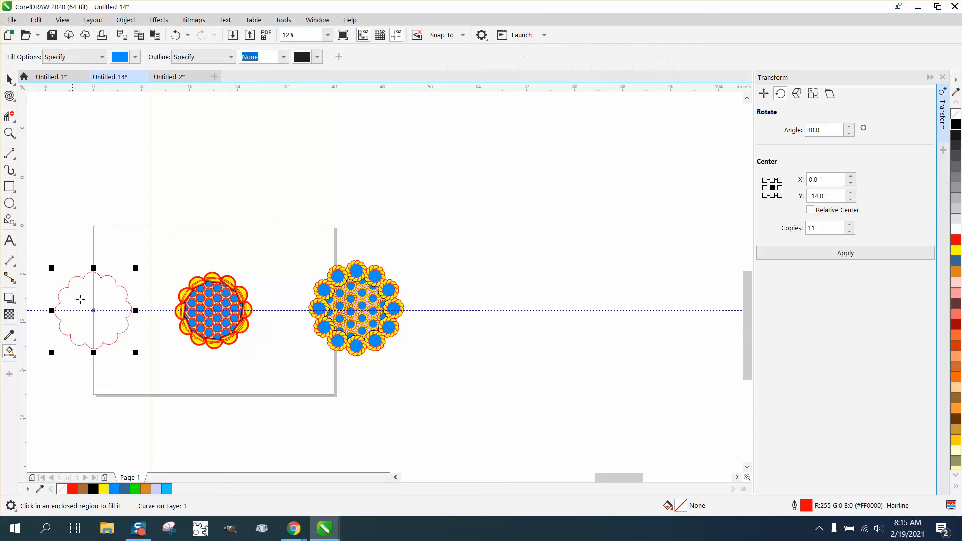
{"action": "left_click", "coordinate": [135, 57]}
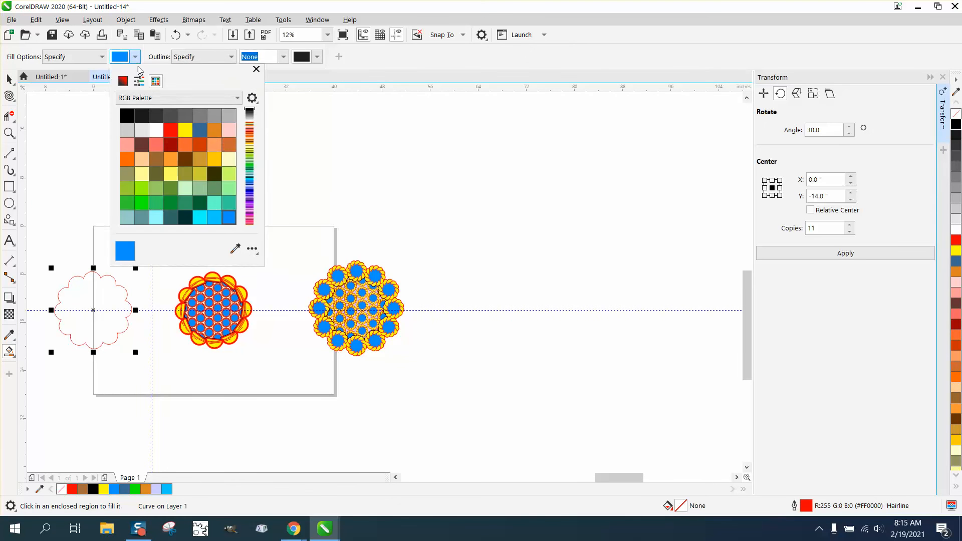
{"action": "left_click", "coordinate": [249, 201]}
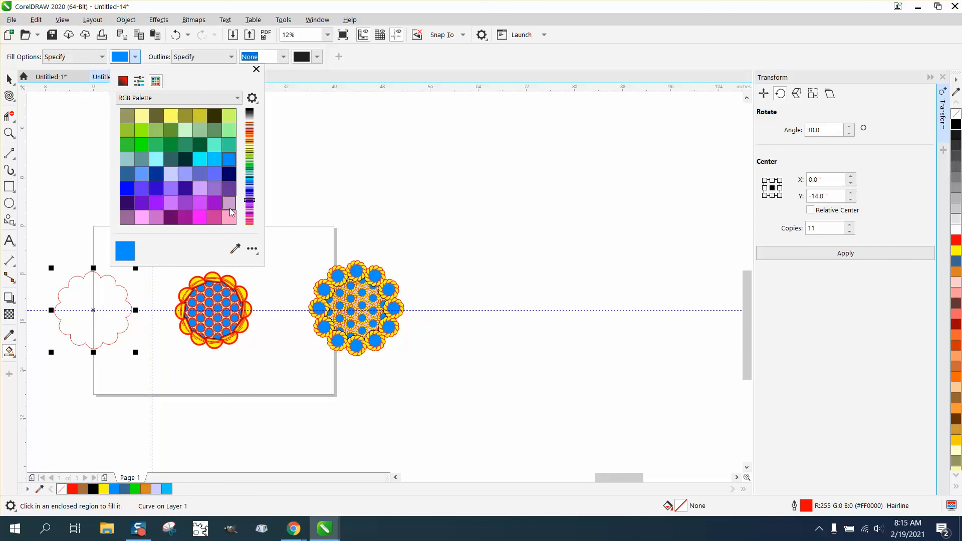
{"action": "left_click", "coordinate": [200, 201]}
{"action": "left_click", "coordinate": [108, 289]}
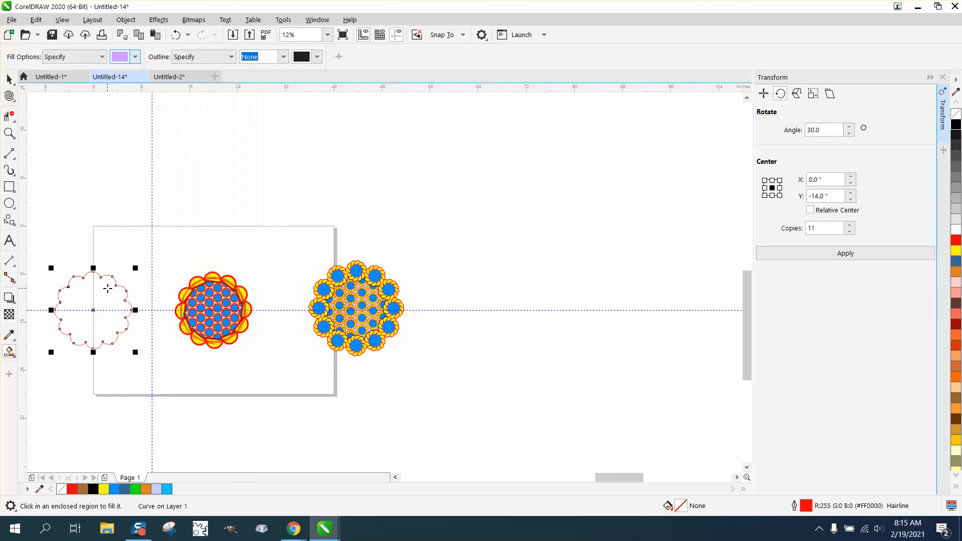
{"action": "left_click", "coordinate": [107, 289]}
Move the light purple shape onto the flower at X 20.0, Y -14.0 in and send it to the back of the page
{"action": "key", "text": "p"}
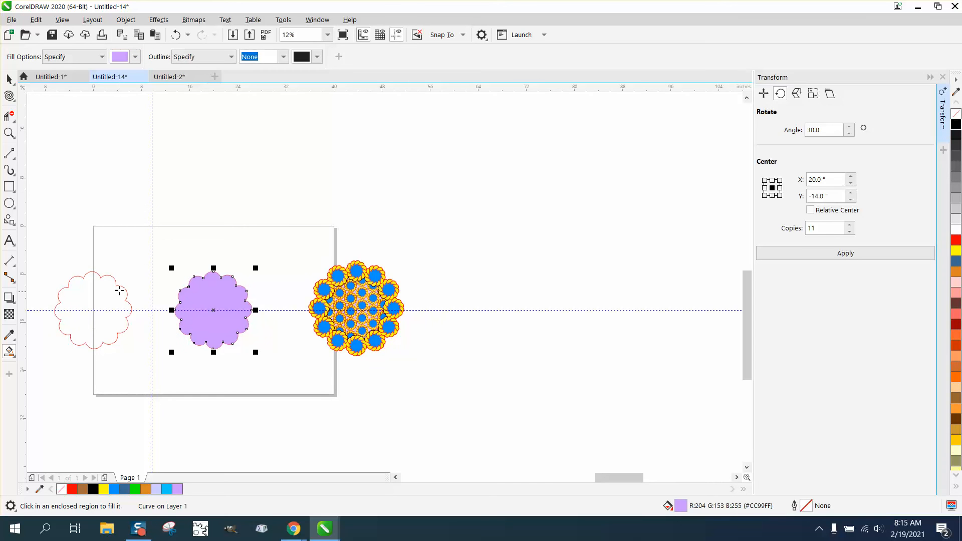
{"action": "left_click", "coordinate": [126, 20]}
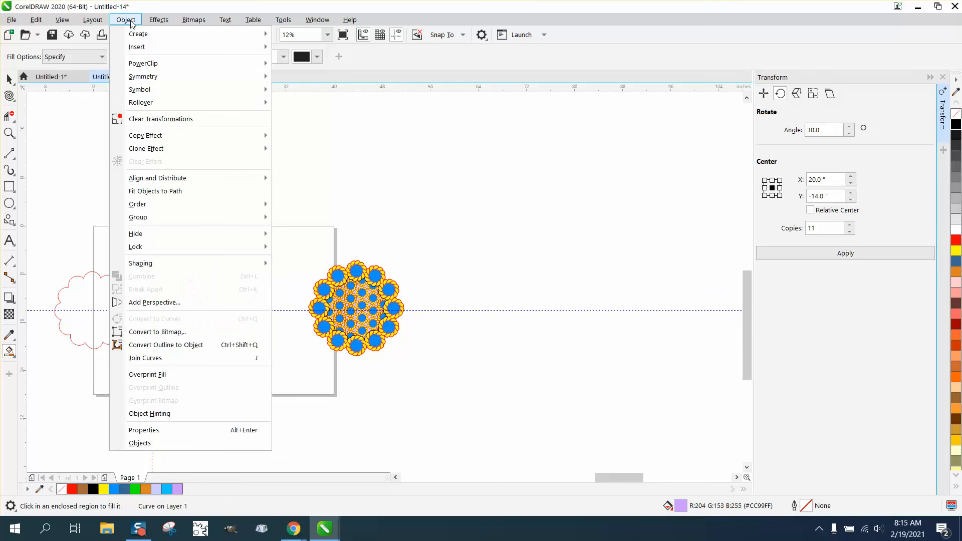
{"action": "mouse_move", "coordinate": [165, 205]}
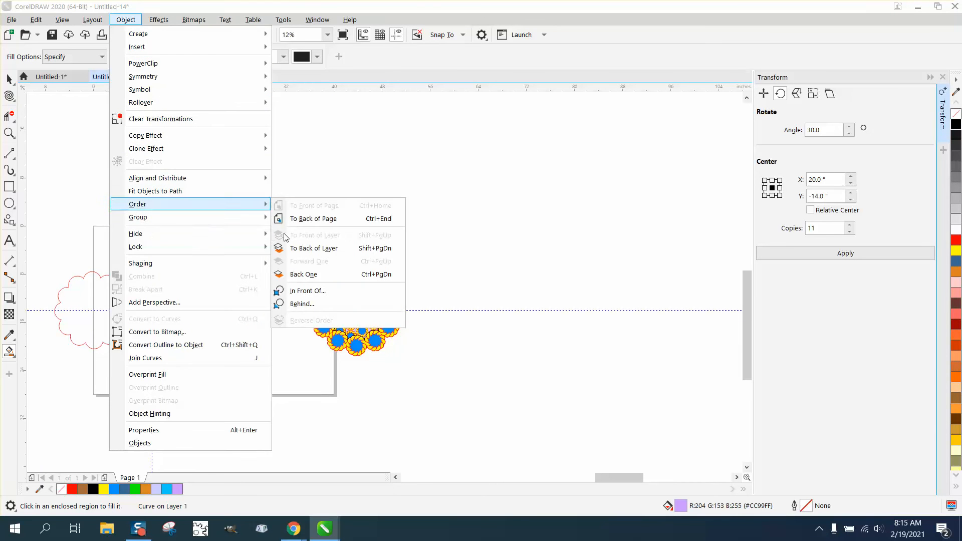
{"action": "left_click", "coordinate": [302, 221]}
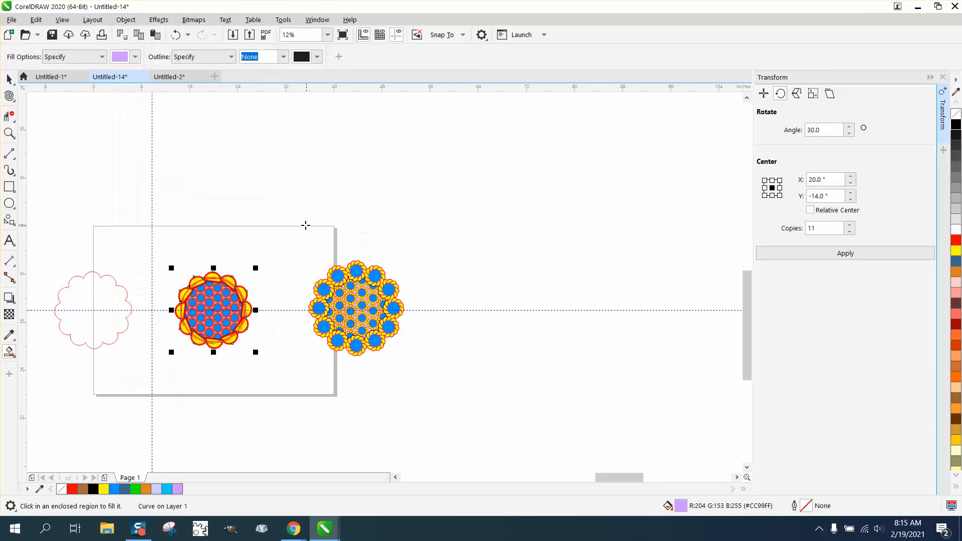
Examine the light purple background between the small flowers and compare the finished flower with the reference design
{"action": "left_click", "coordinate": [9, 132]}
{"action": "left_click_drag", "start_coordinate": [153, 261], "coordinate": [278, 341]}
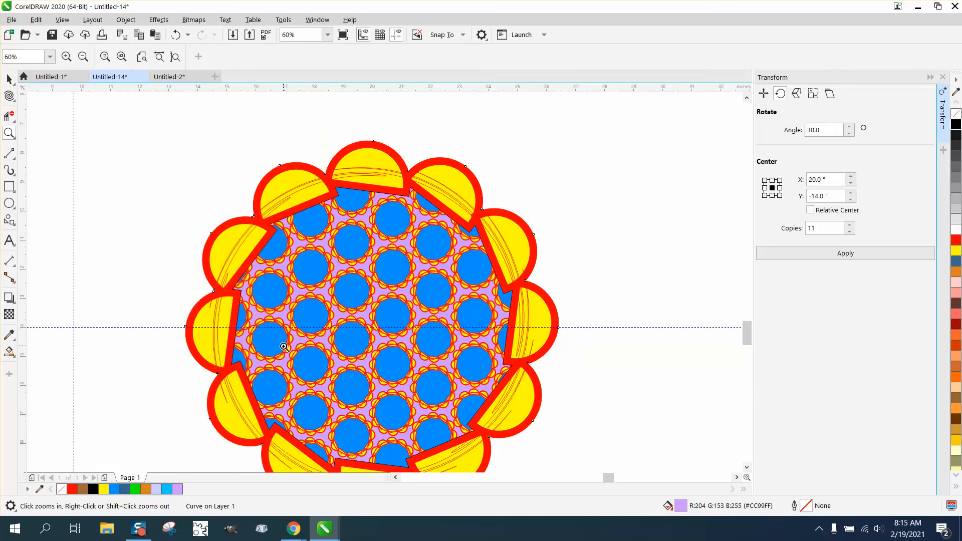
{"action": "left_click_drag", "start_coordinate": [306, 234], "coordinate": [379, 280]}
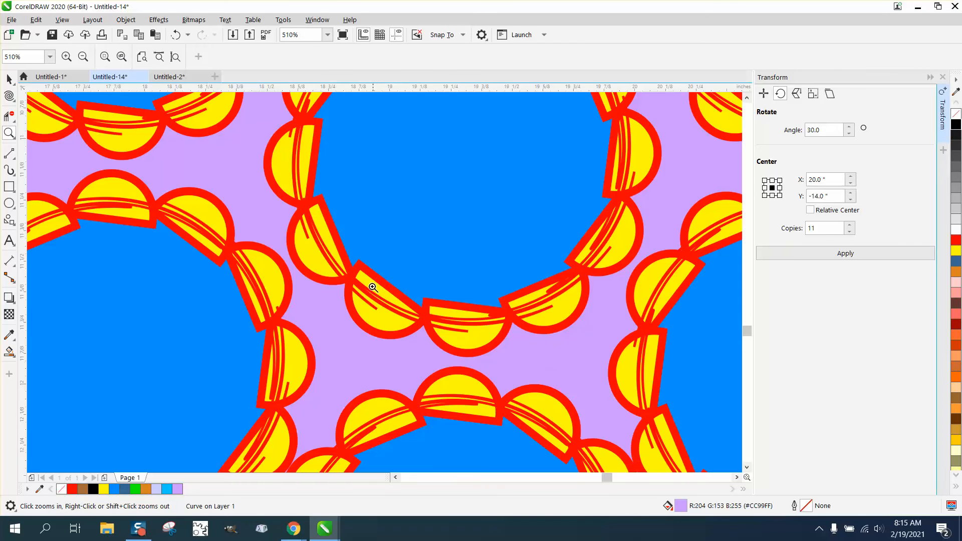
{"action": "scroll", "coordinate": [319, 270], "scroll_direction": "down", "scroll_amount": 3}
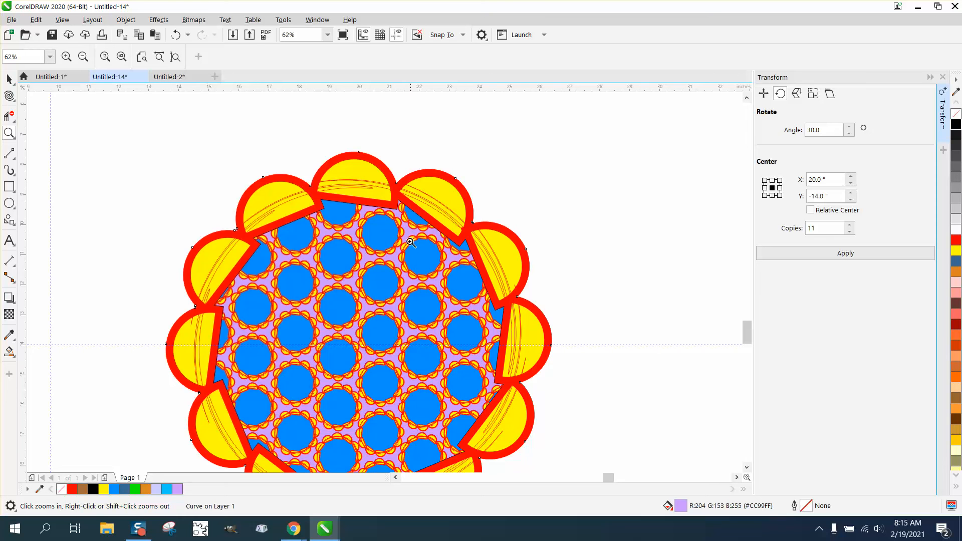
{"action": "scroll", "coordinate": [326, 292], "scroll_direction": "down", "scroll_amount": 2}
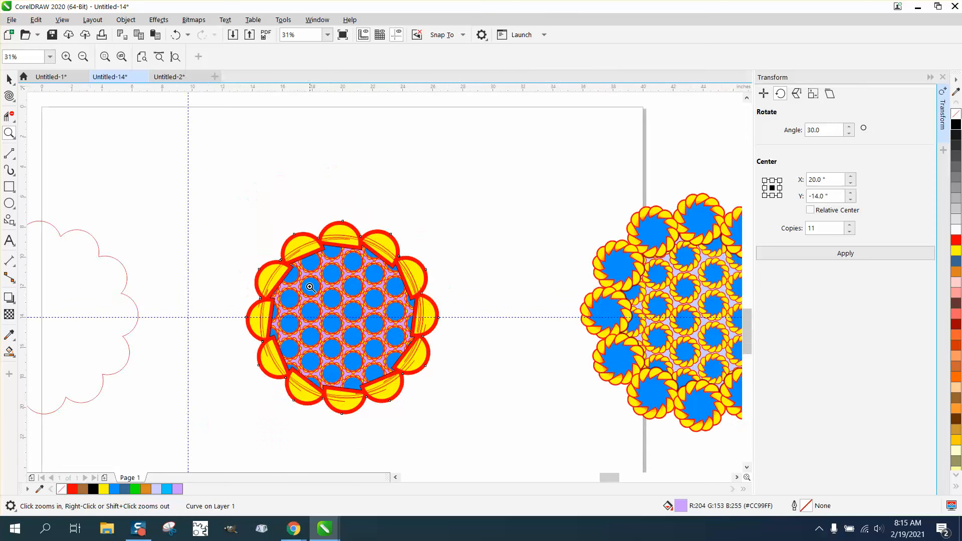
{"action": "scroll", "coordinate": [443, 291], "scroll_direction": "down", "scroll_amount": 1}
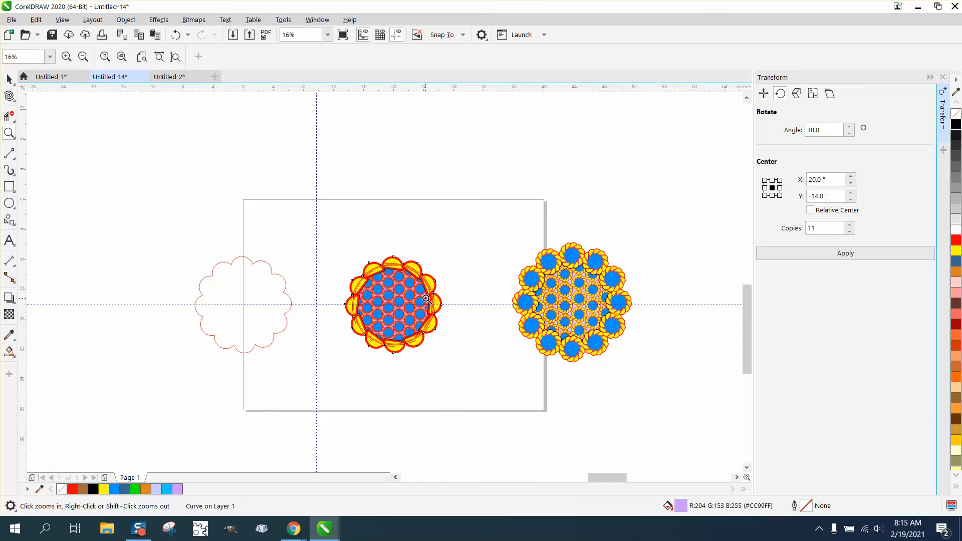
{"action": "scroll", "coordinate": [415, 297], "scroll_direction": "up", "scroll_amount": 8}
{"action": "scroll", "coordinate": [413, 296], "scroll_direction": "down", "scroll_amount": 4}
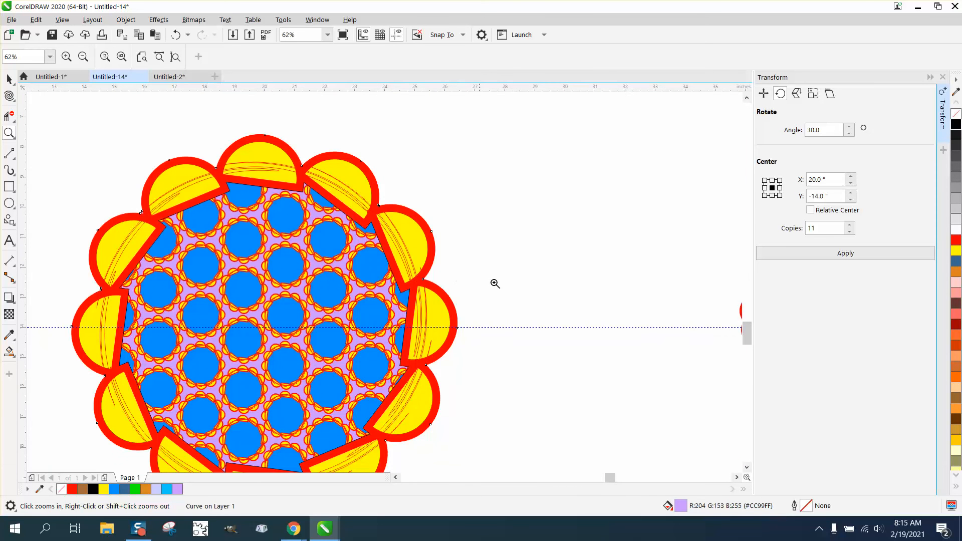
{"action": "scroll", "coordinate": [518, 280], "scroll_direction": "down", "scroll_amount": 2}
{"action": "scroll", "coordinate": [741, 301], "scroll_direction": "up", "scroll_amount": 3}
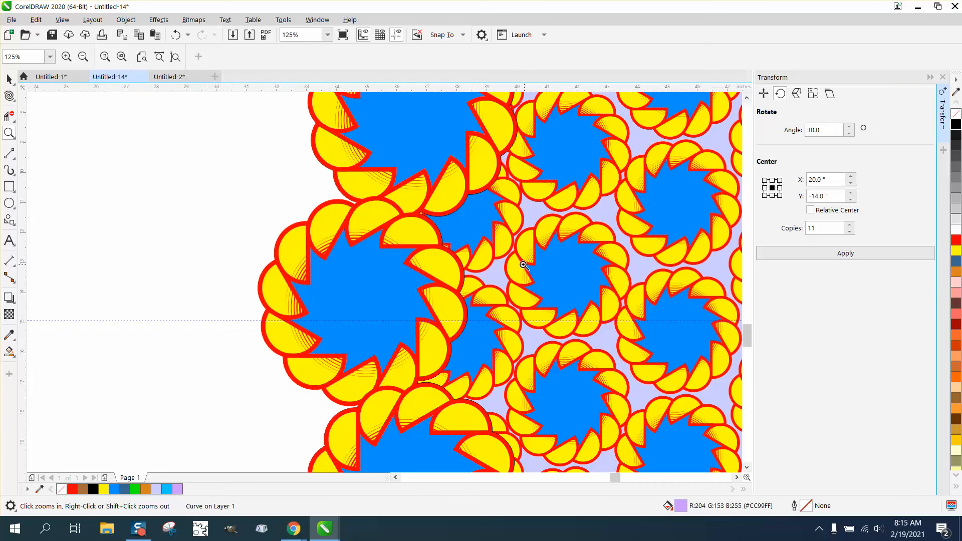
{"action": "scroll", "coordinate": [516, 266], "scroll_direction": "down", "scroll_amount": 4}
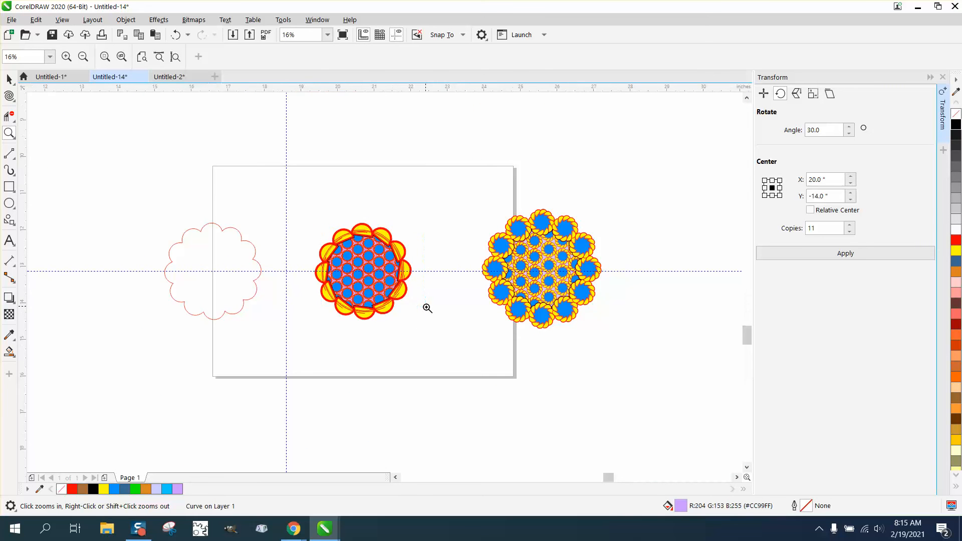
{"action": "scroll", "coordinate": [427, 307], "scroll_direction": "up", "scroll_amount": 3}
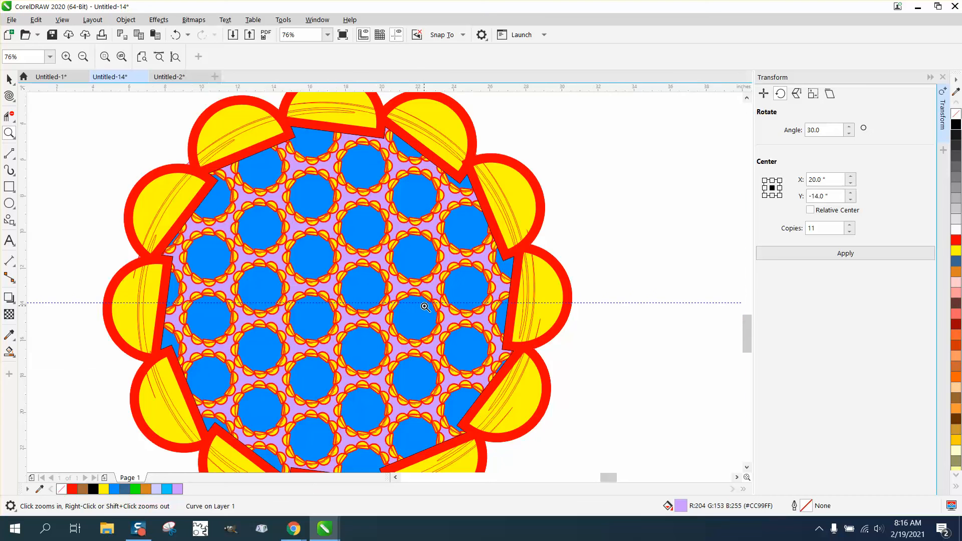
{"action": "scroll", "coordinate": [426, 309], "scroll_direction": "down", "scroll_amount": 1}
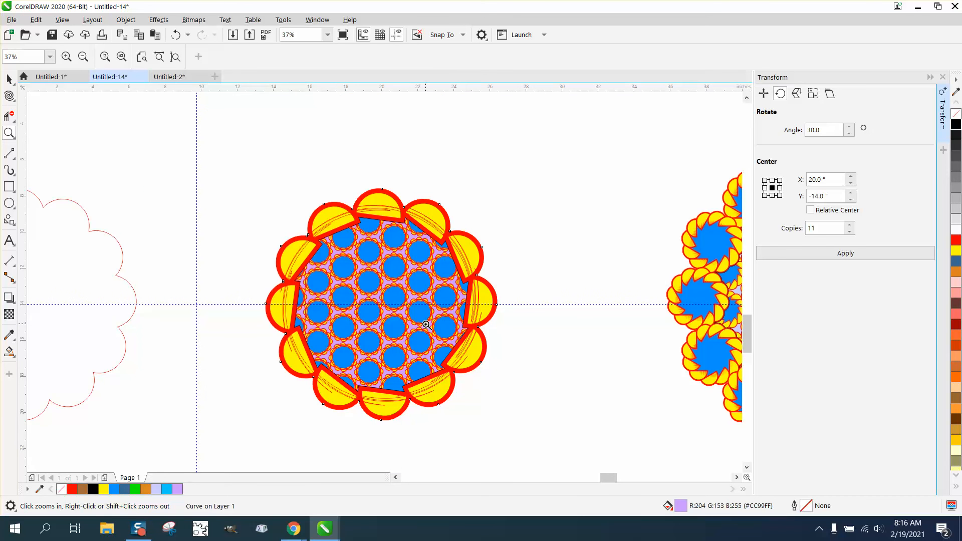